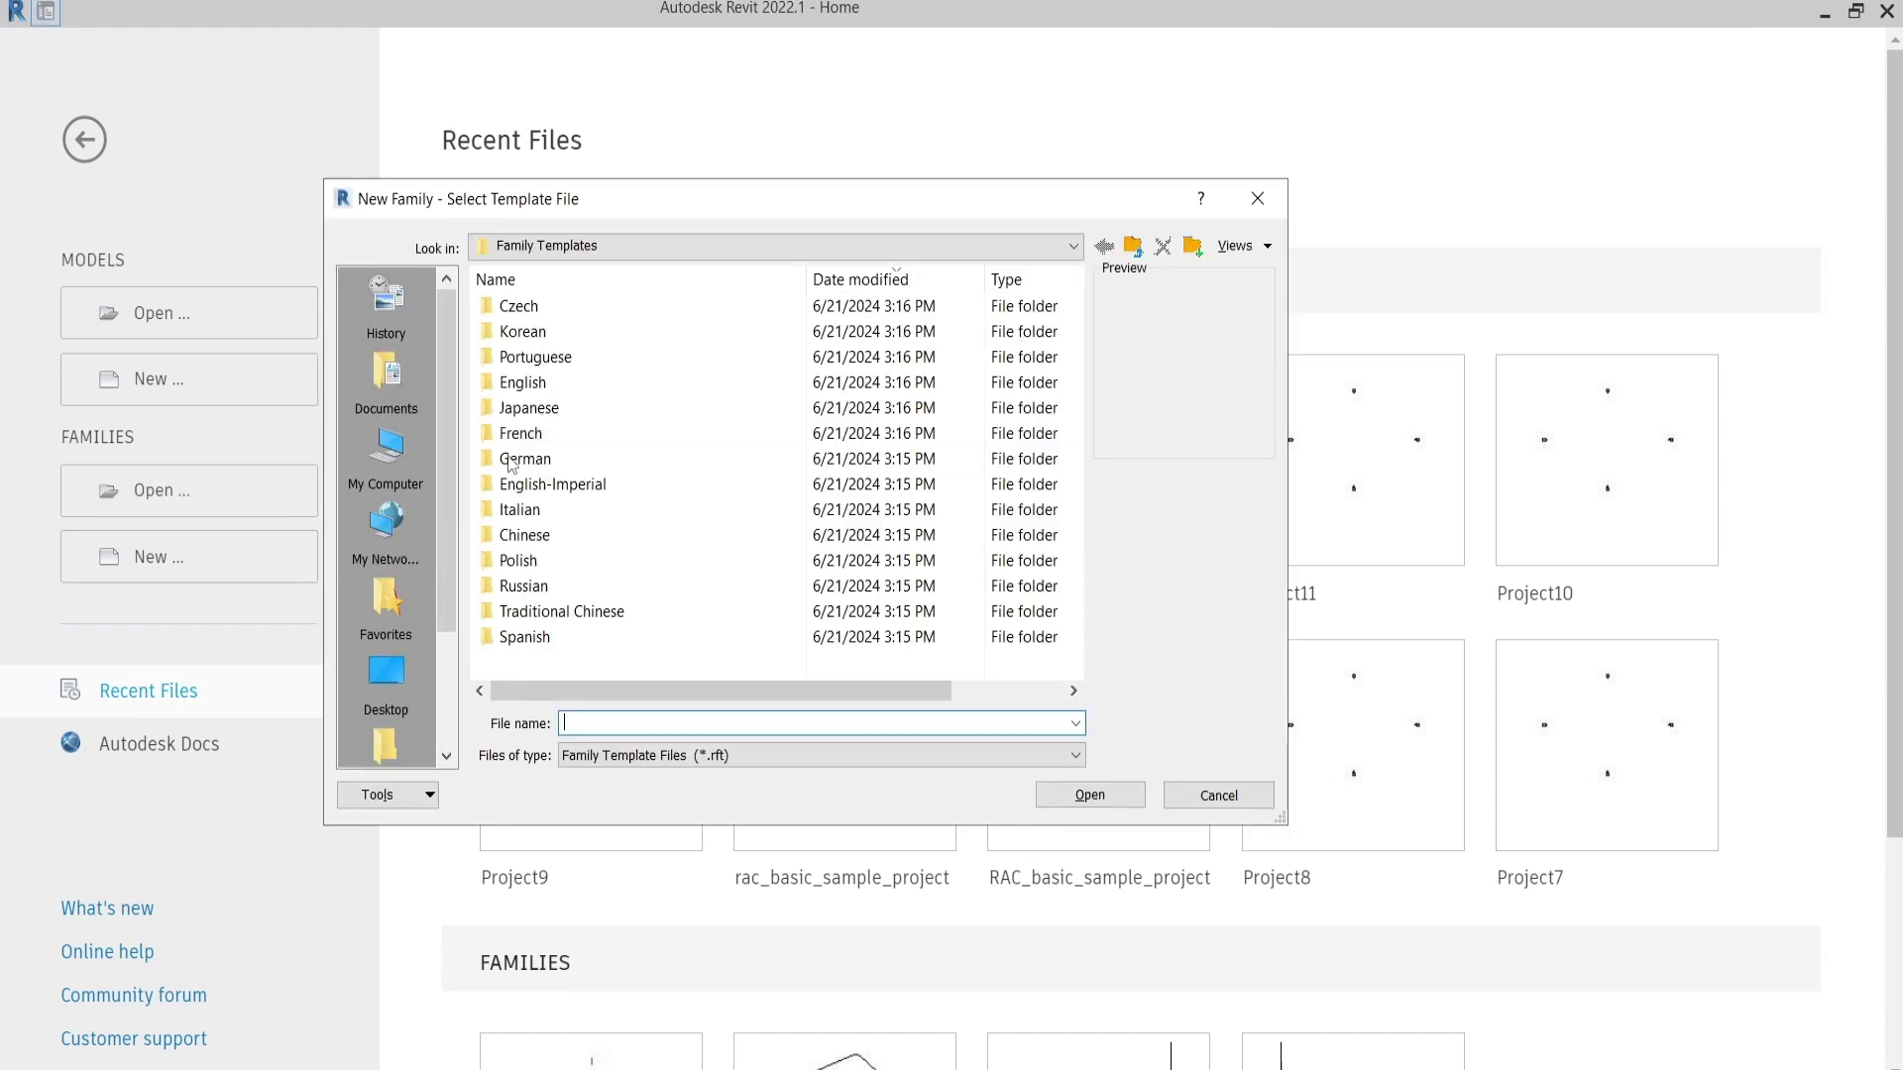
Step: Browse the English family templates folder, then close the chooser without picking a template
double_click(523, 383)
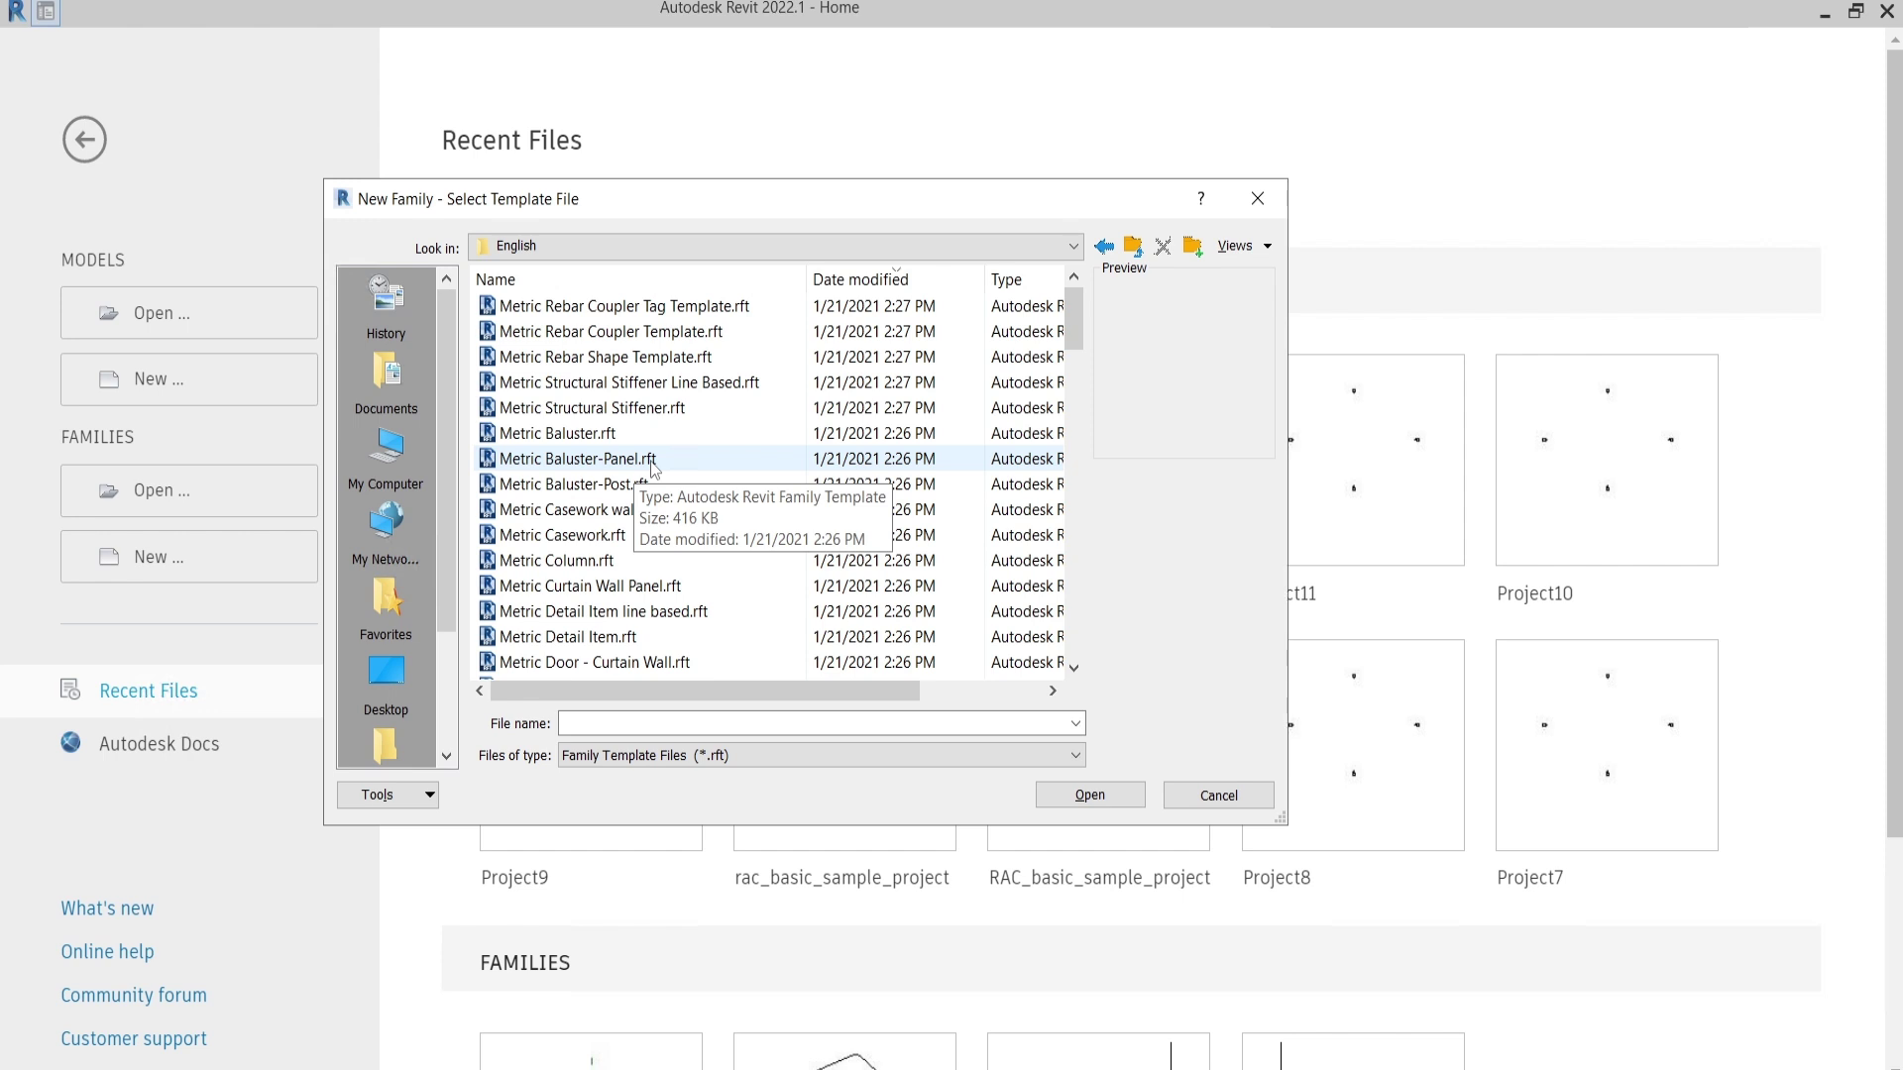
left_click(1256, 198)
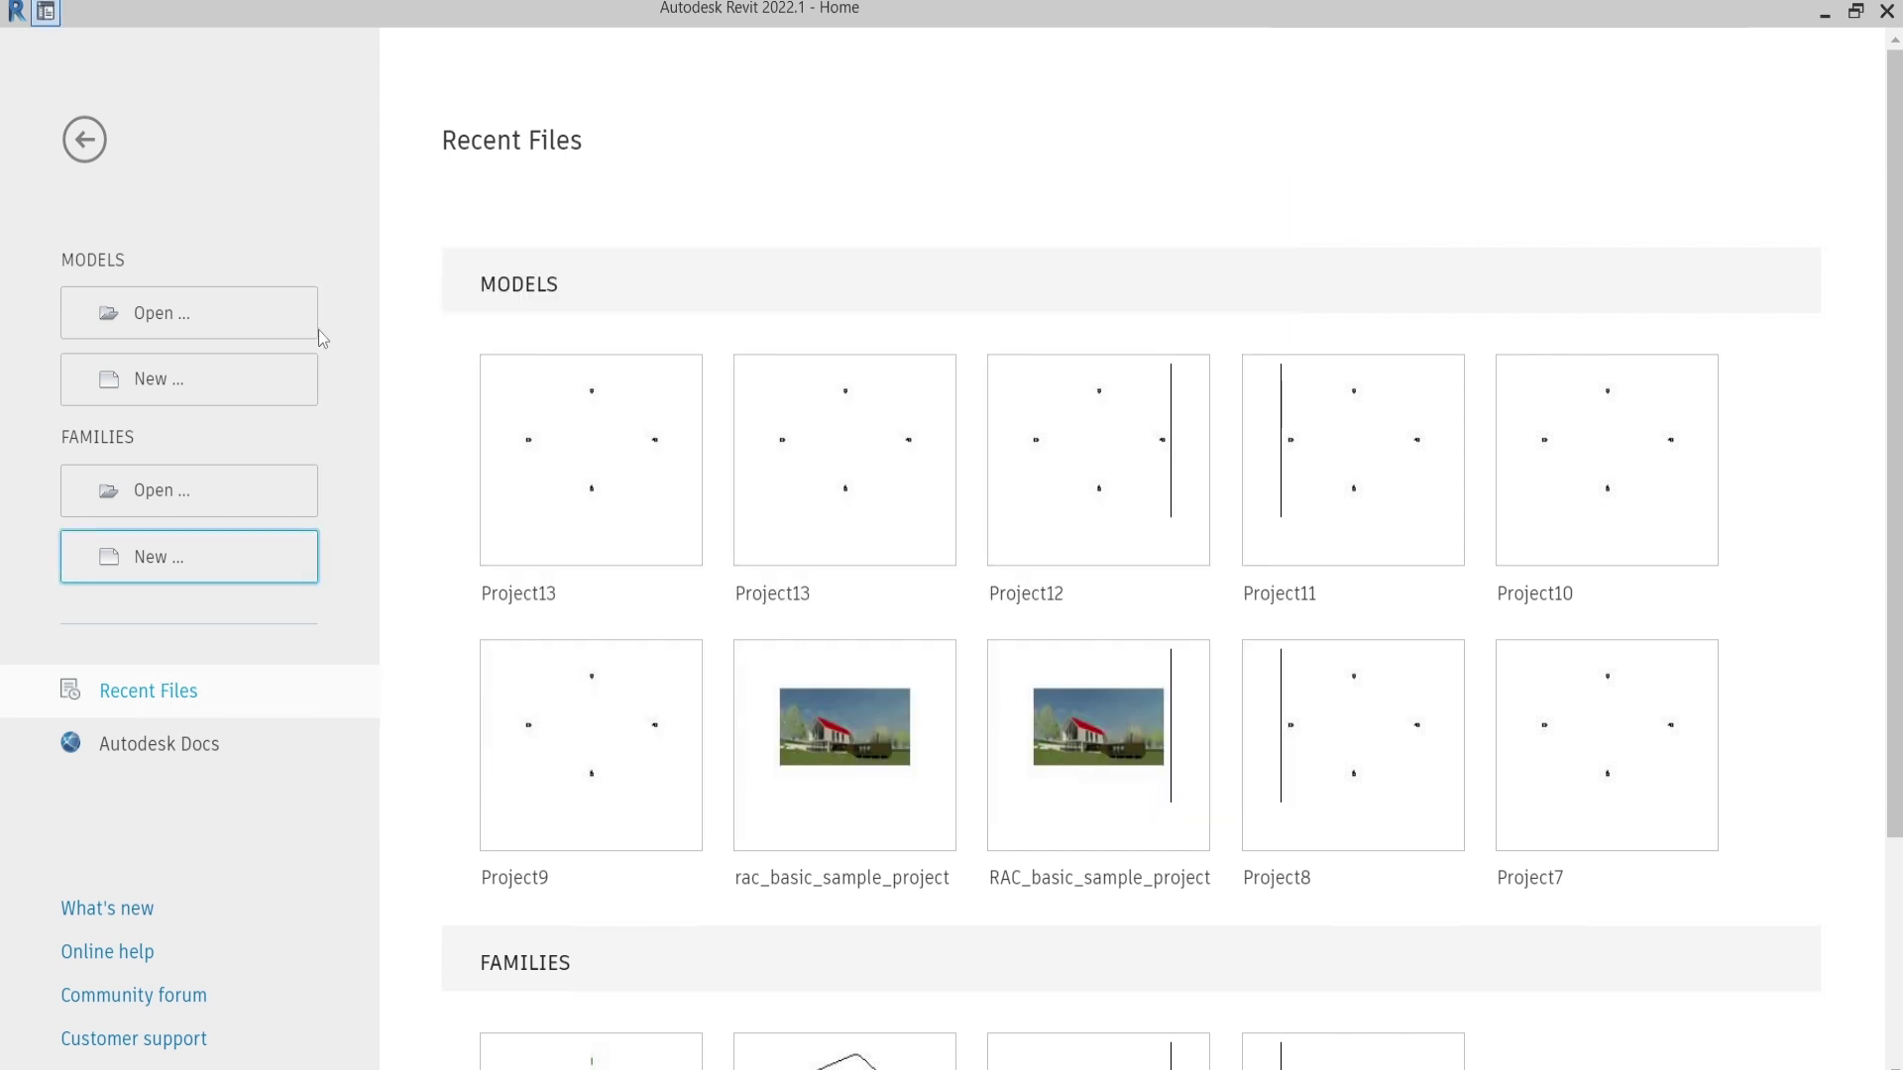
Step: Create a new family from English > Metric Generic Model.rft
left_click(223, 563)
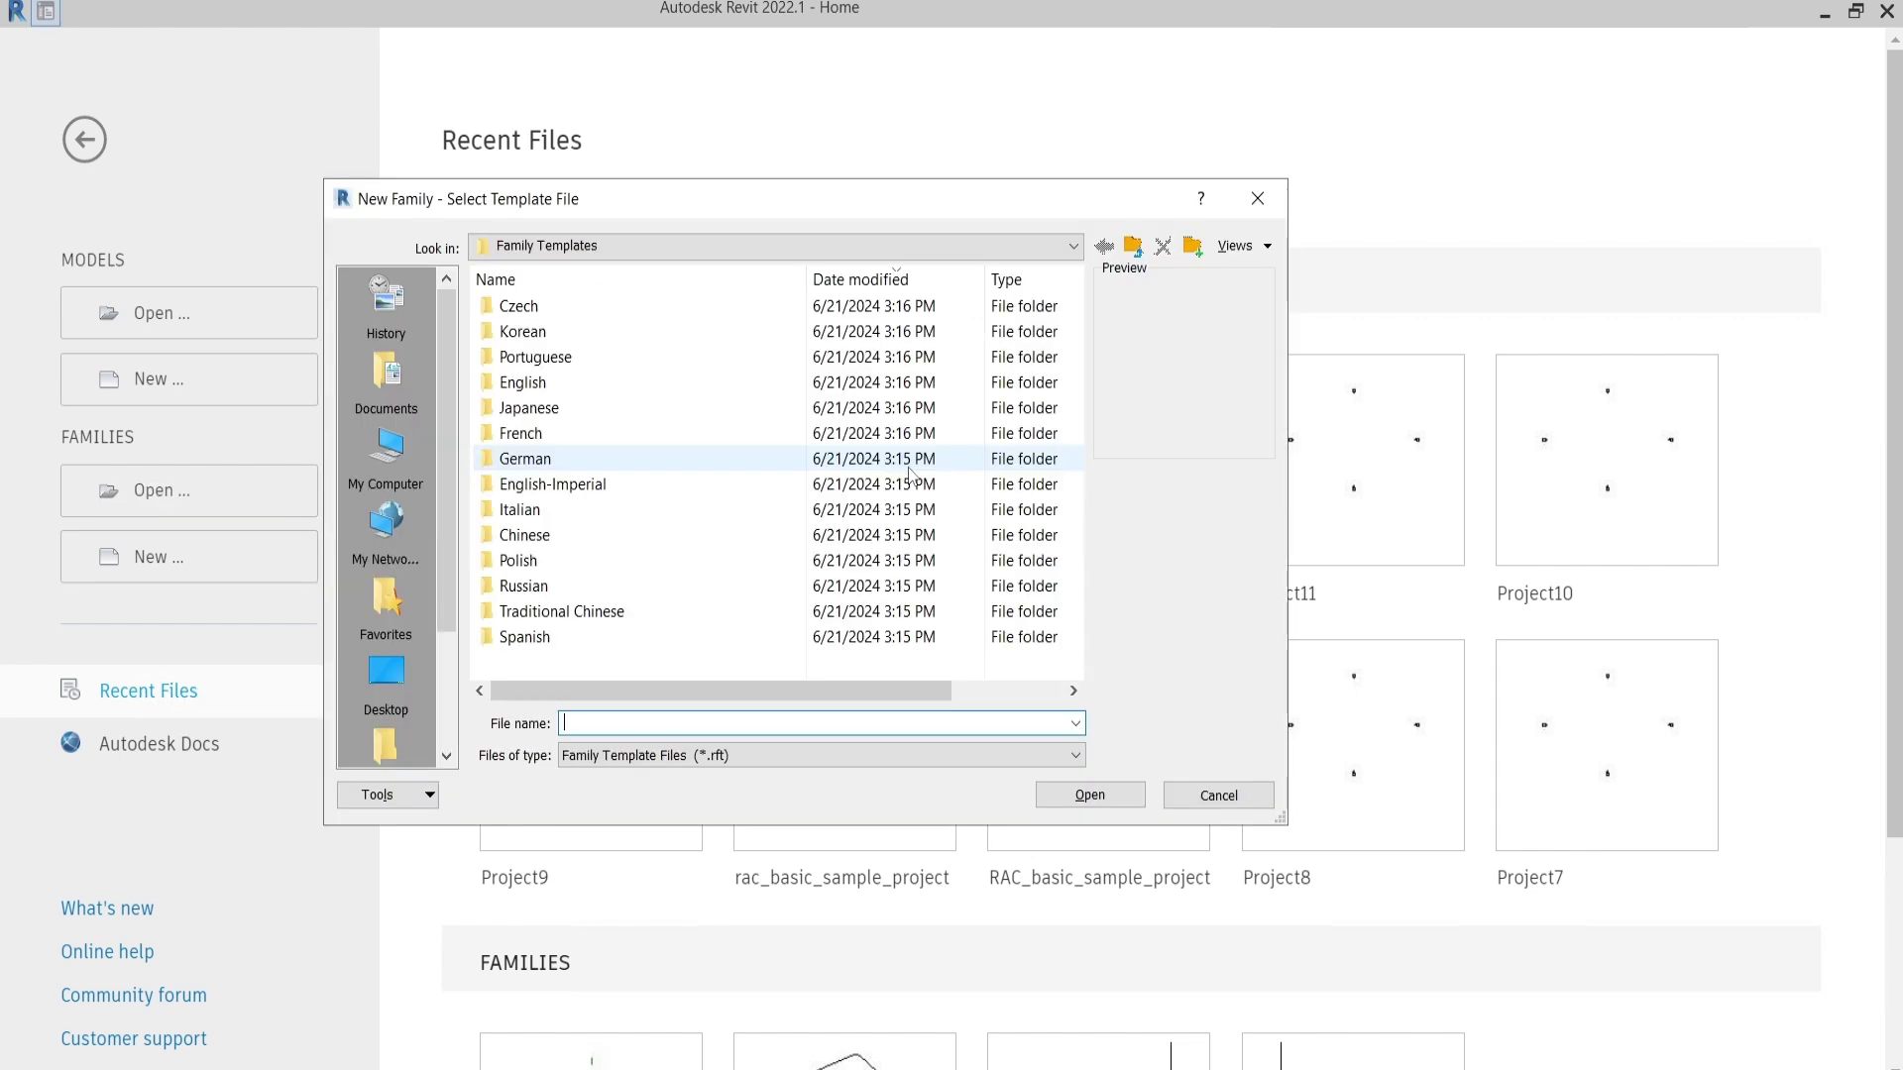
double_click(535, 385)
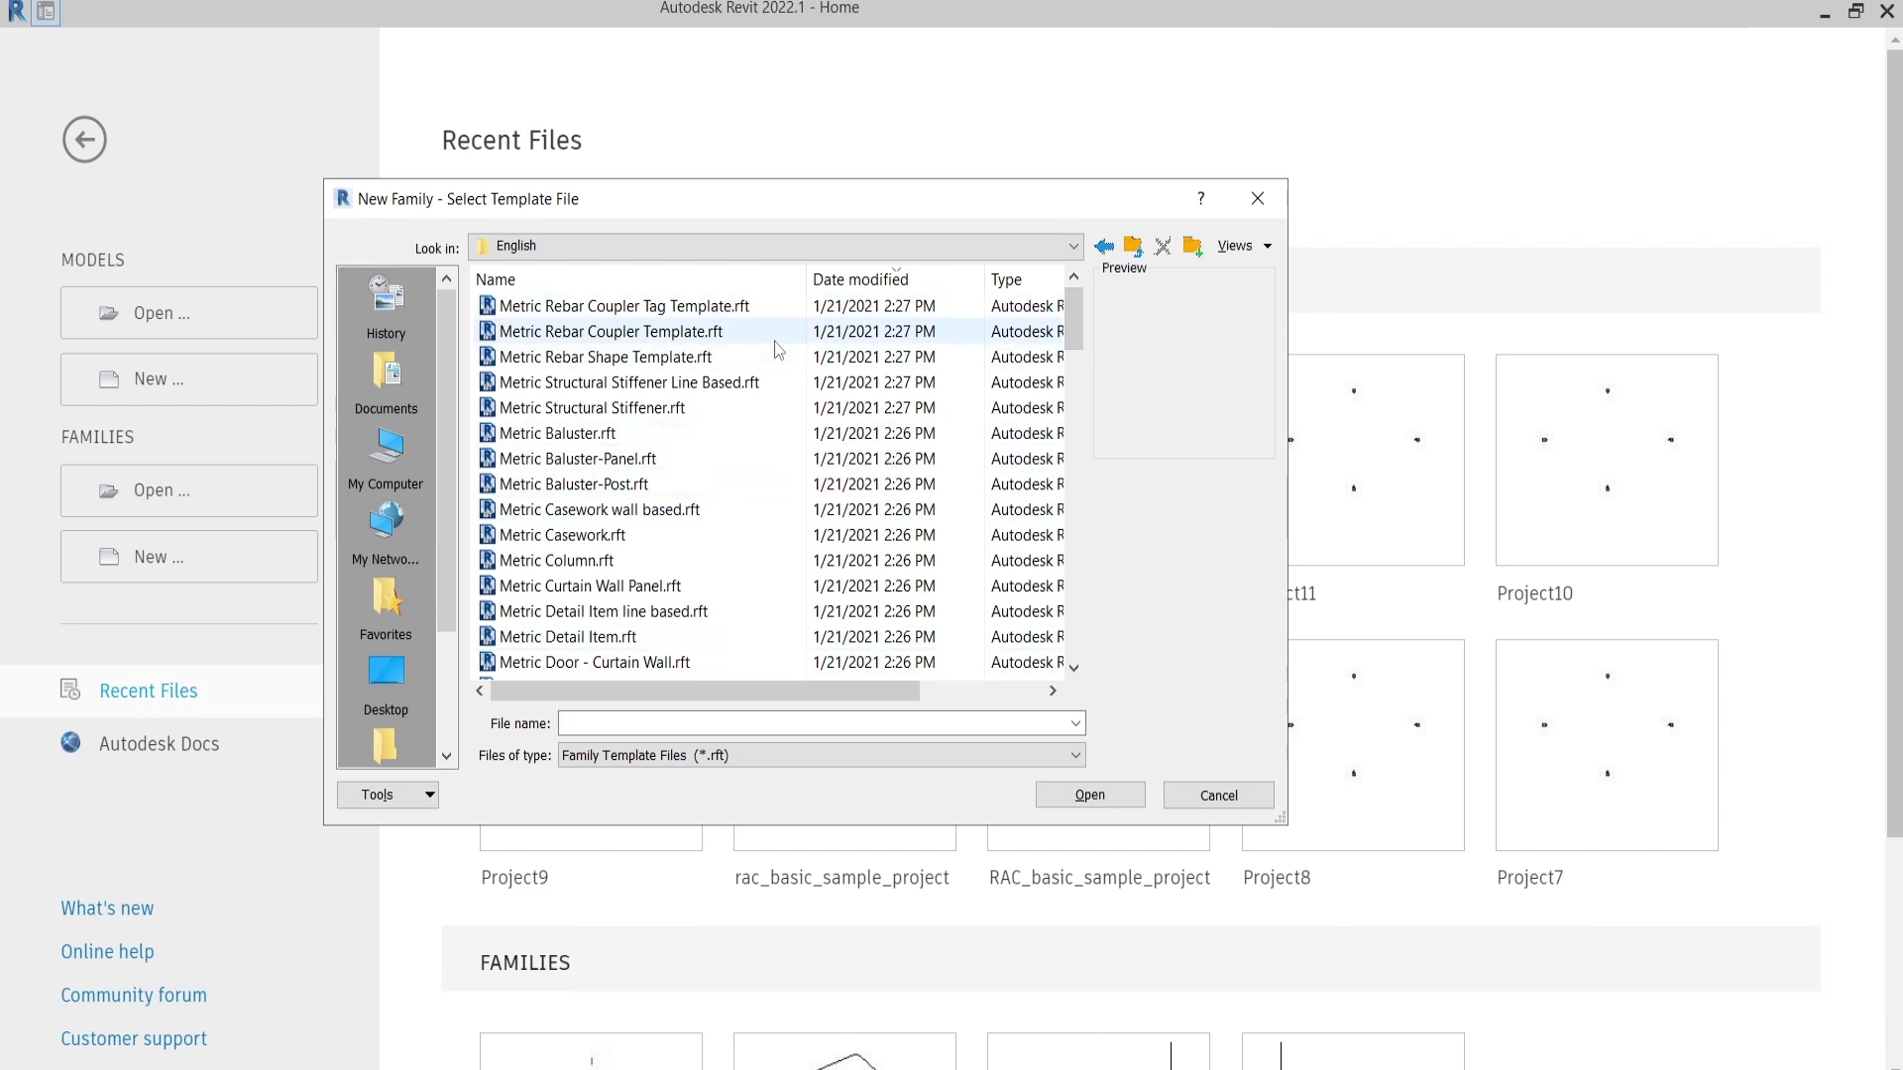
scroll(897, 354, "down", 3)
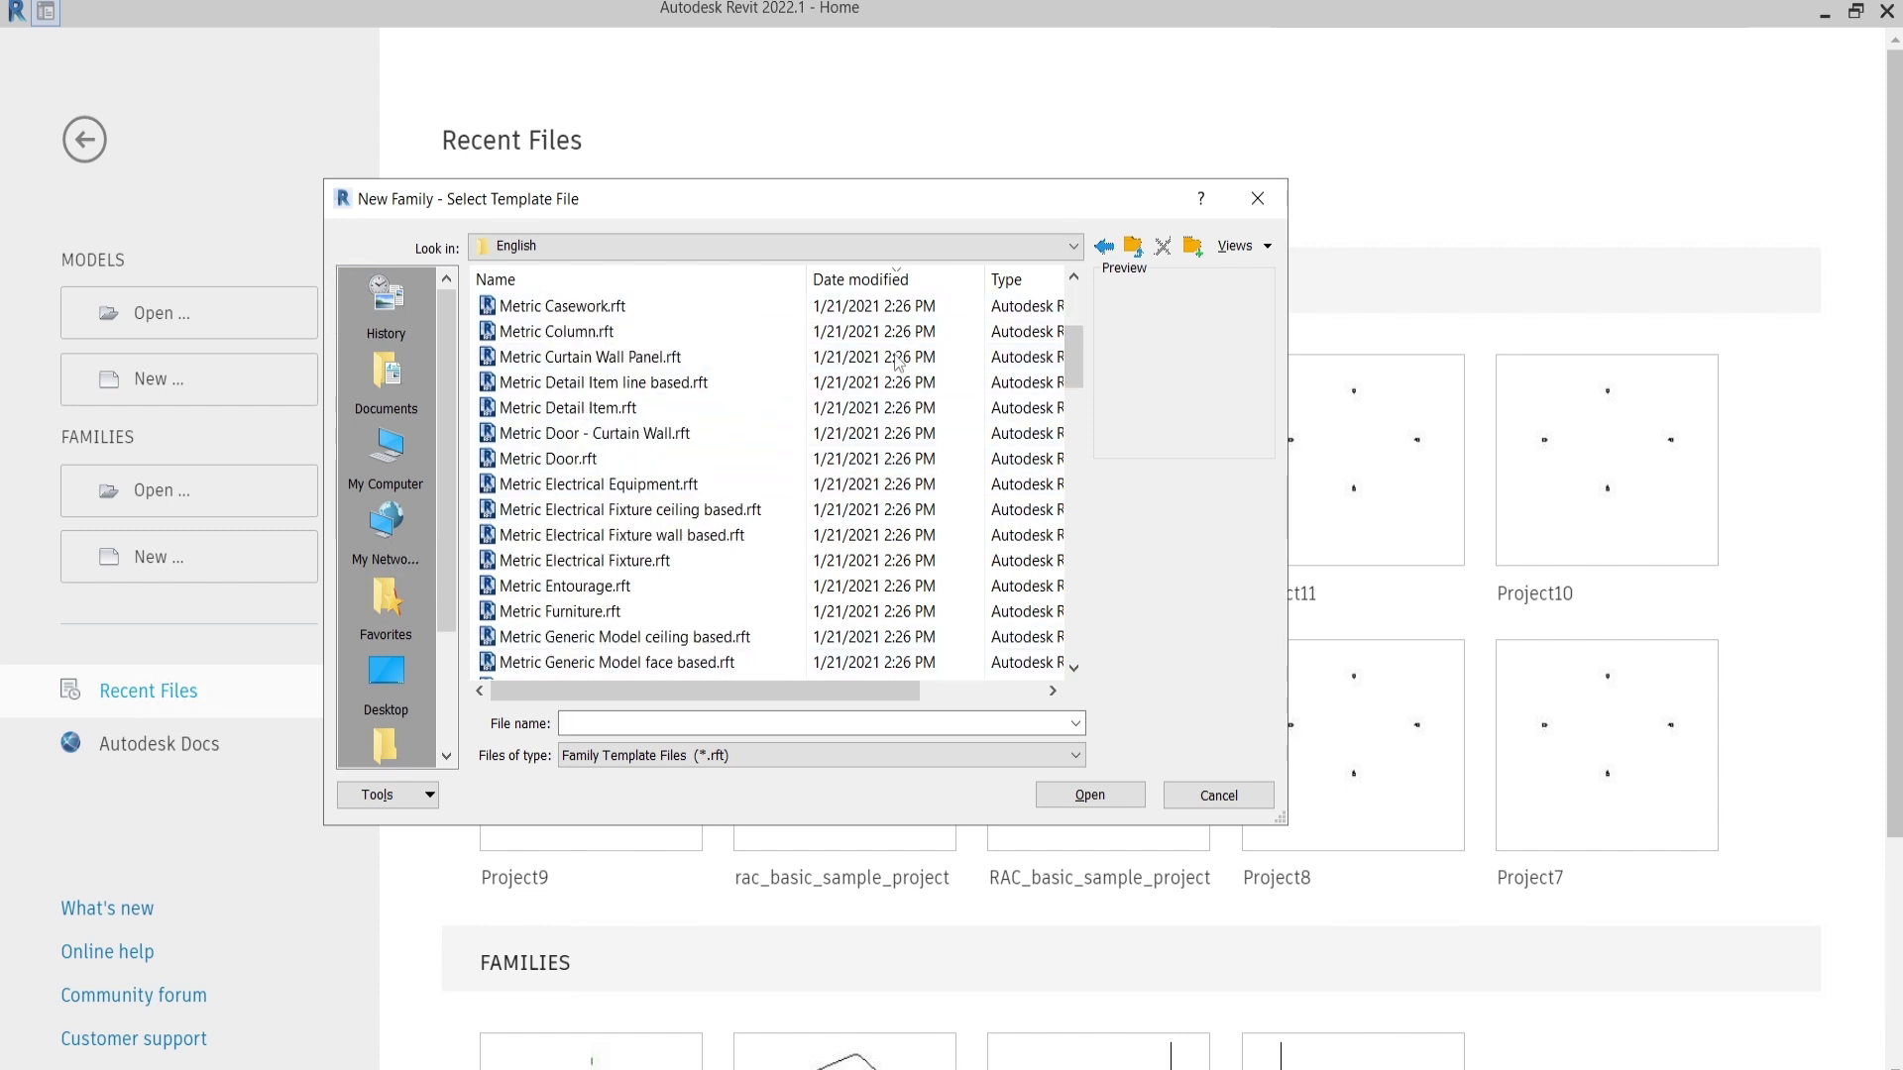
scroll(892, 386, "down", 3)
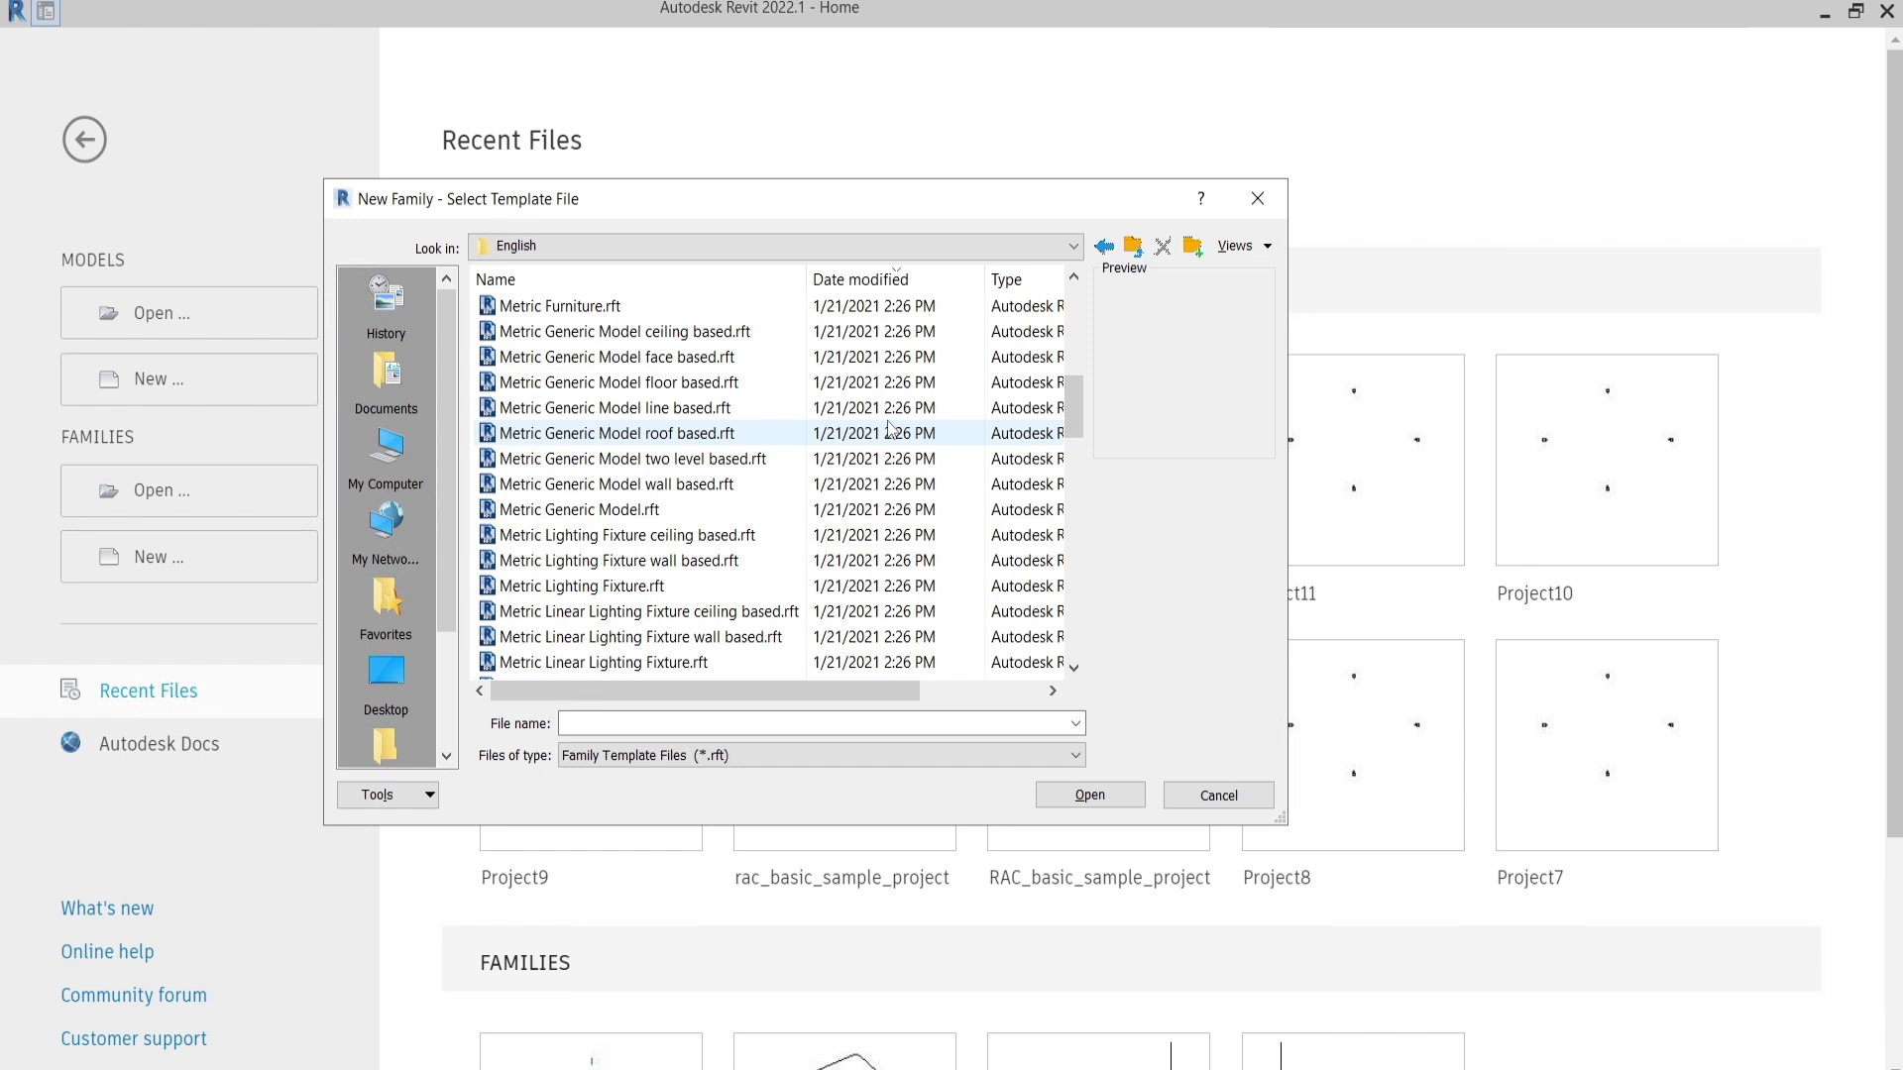
left_click(613, 511)
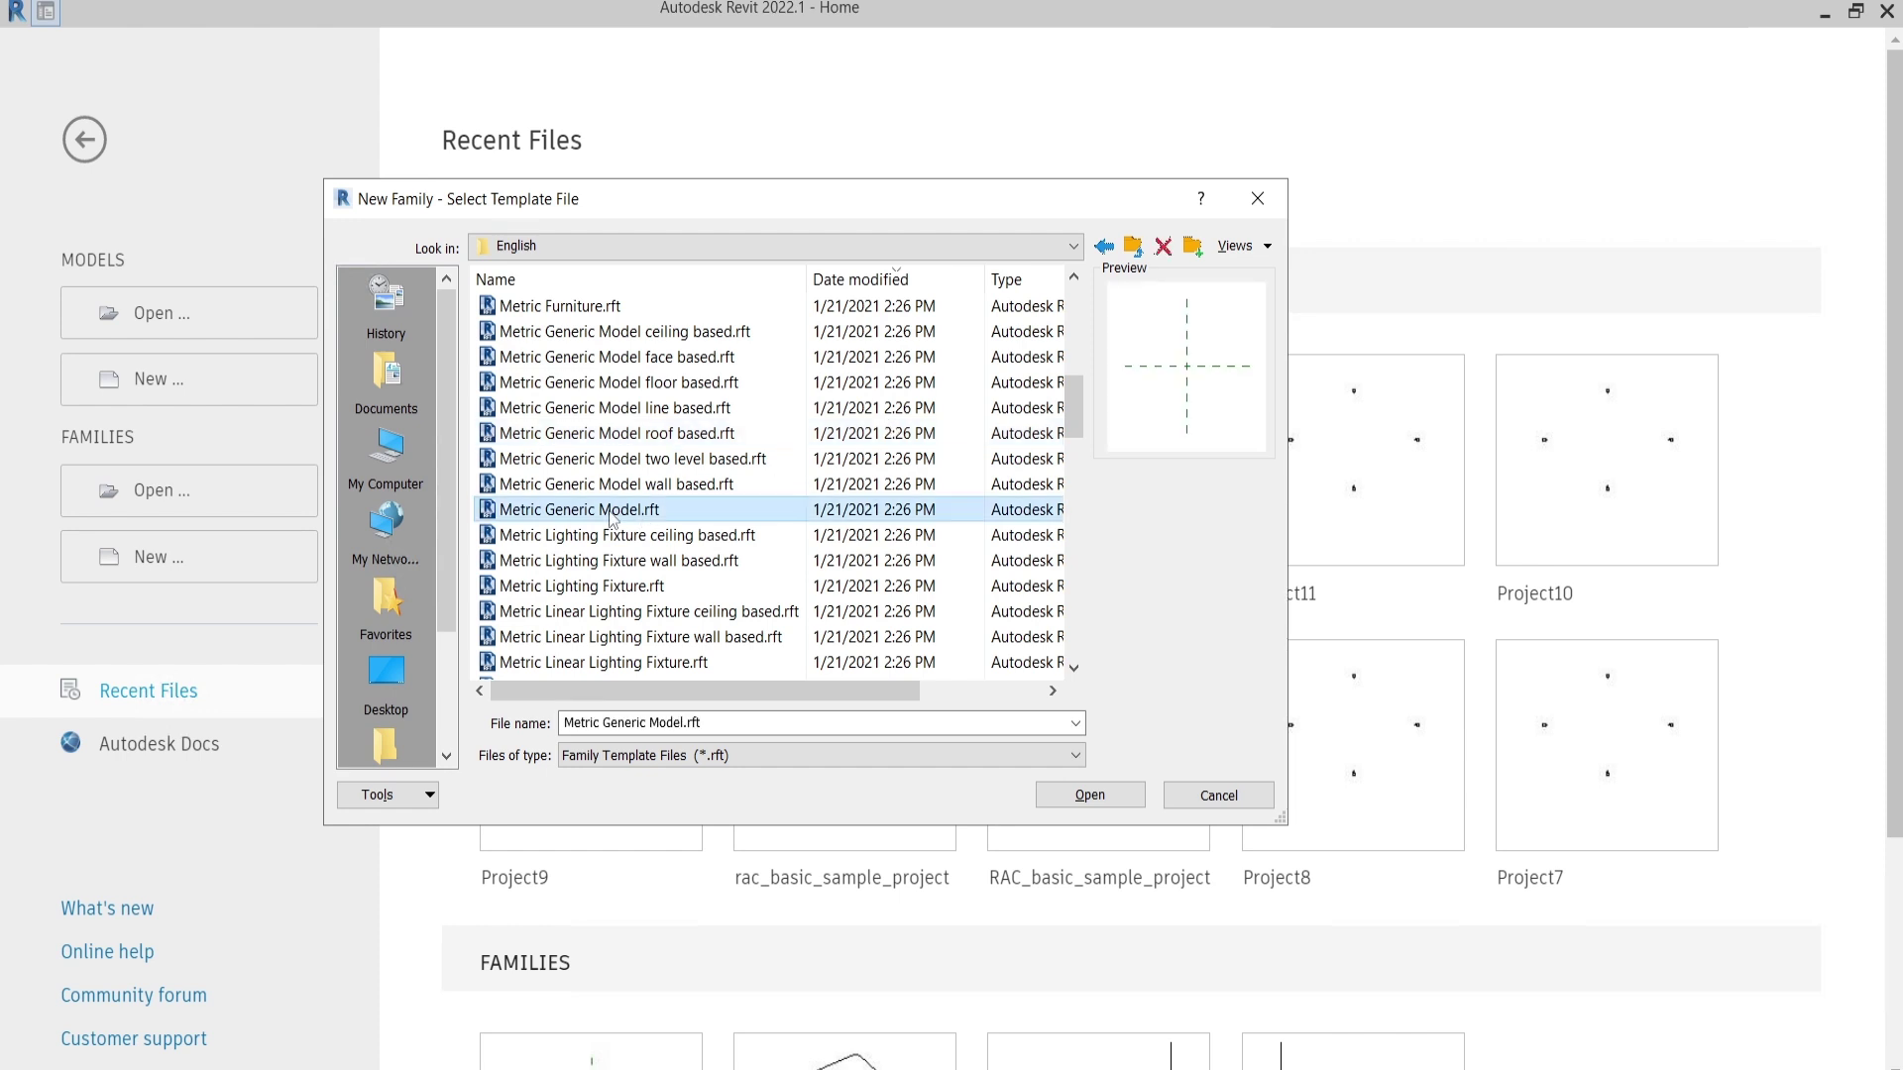
left_click(1082, 797)
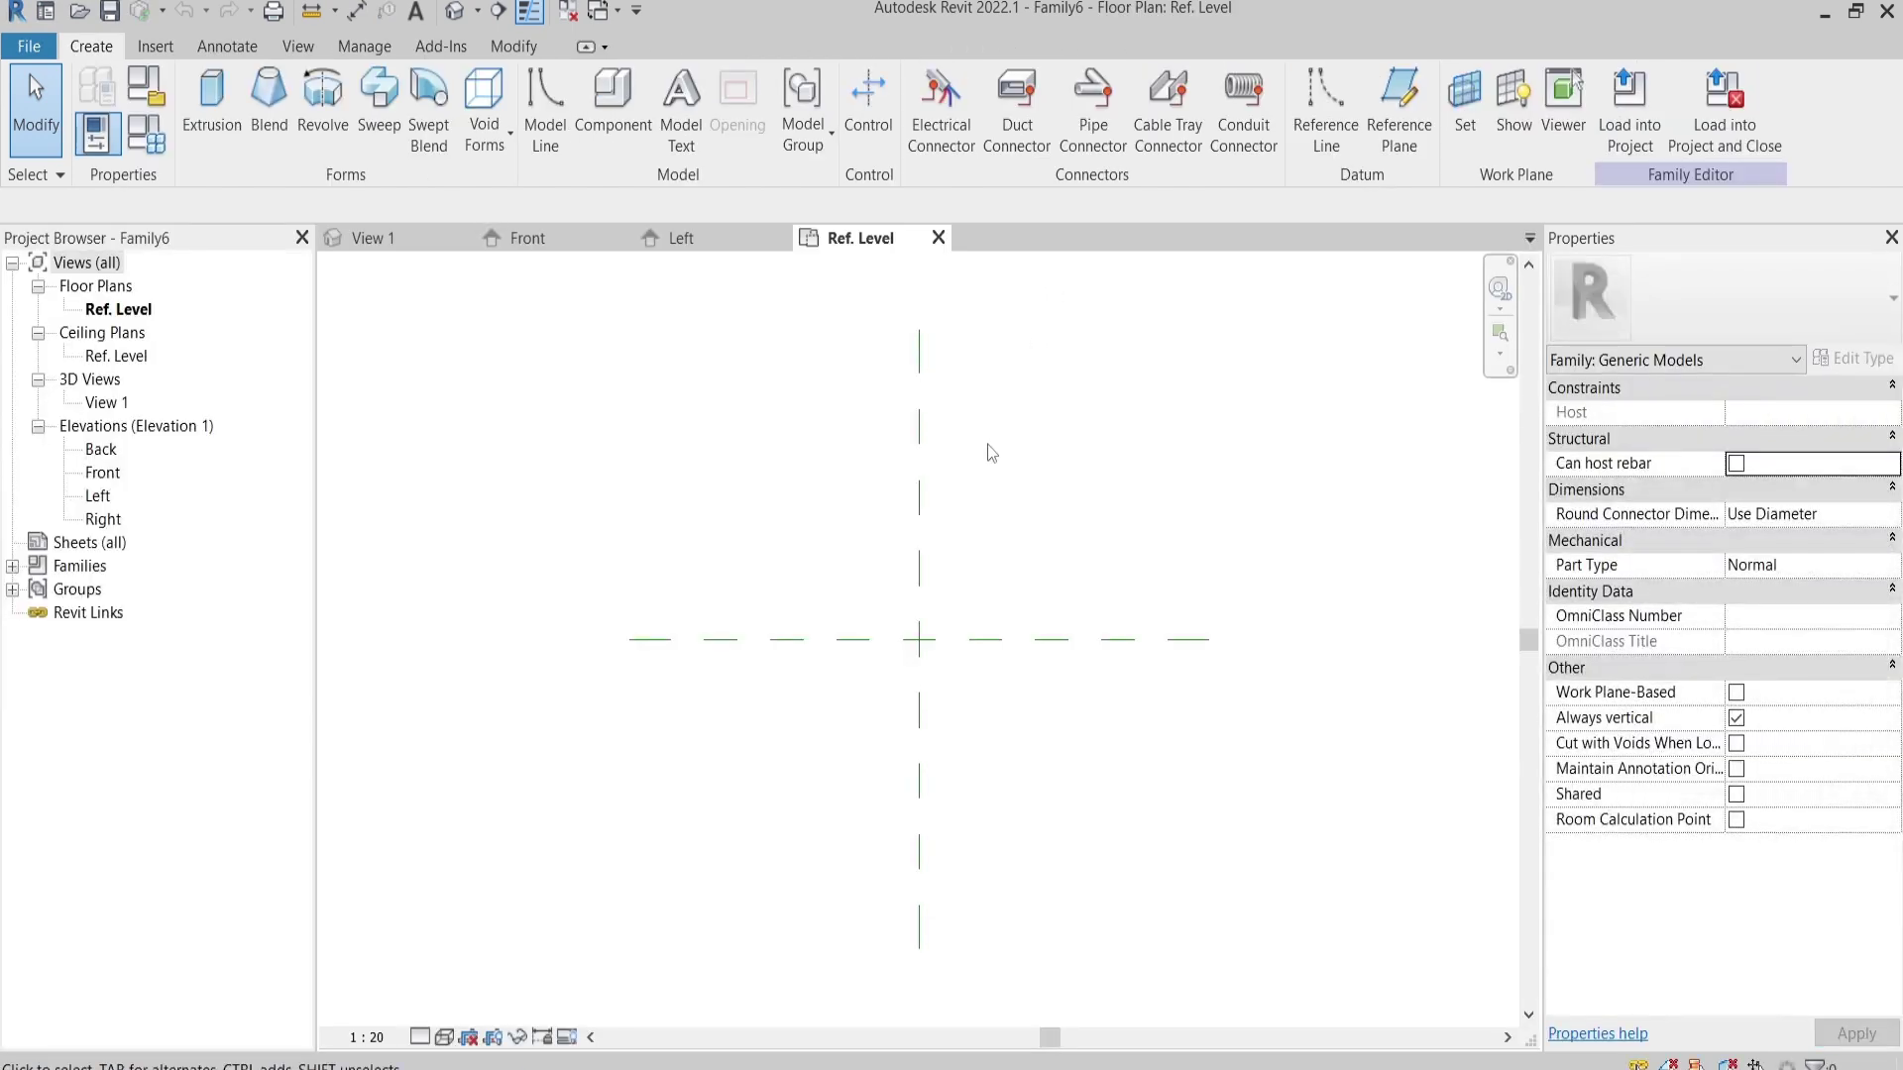
key("alt+Tab")
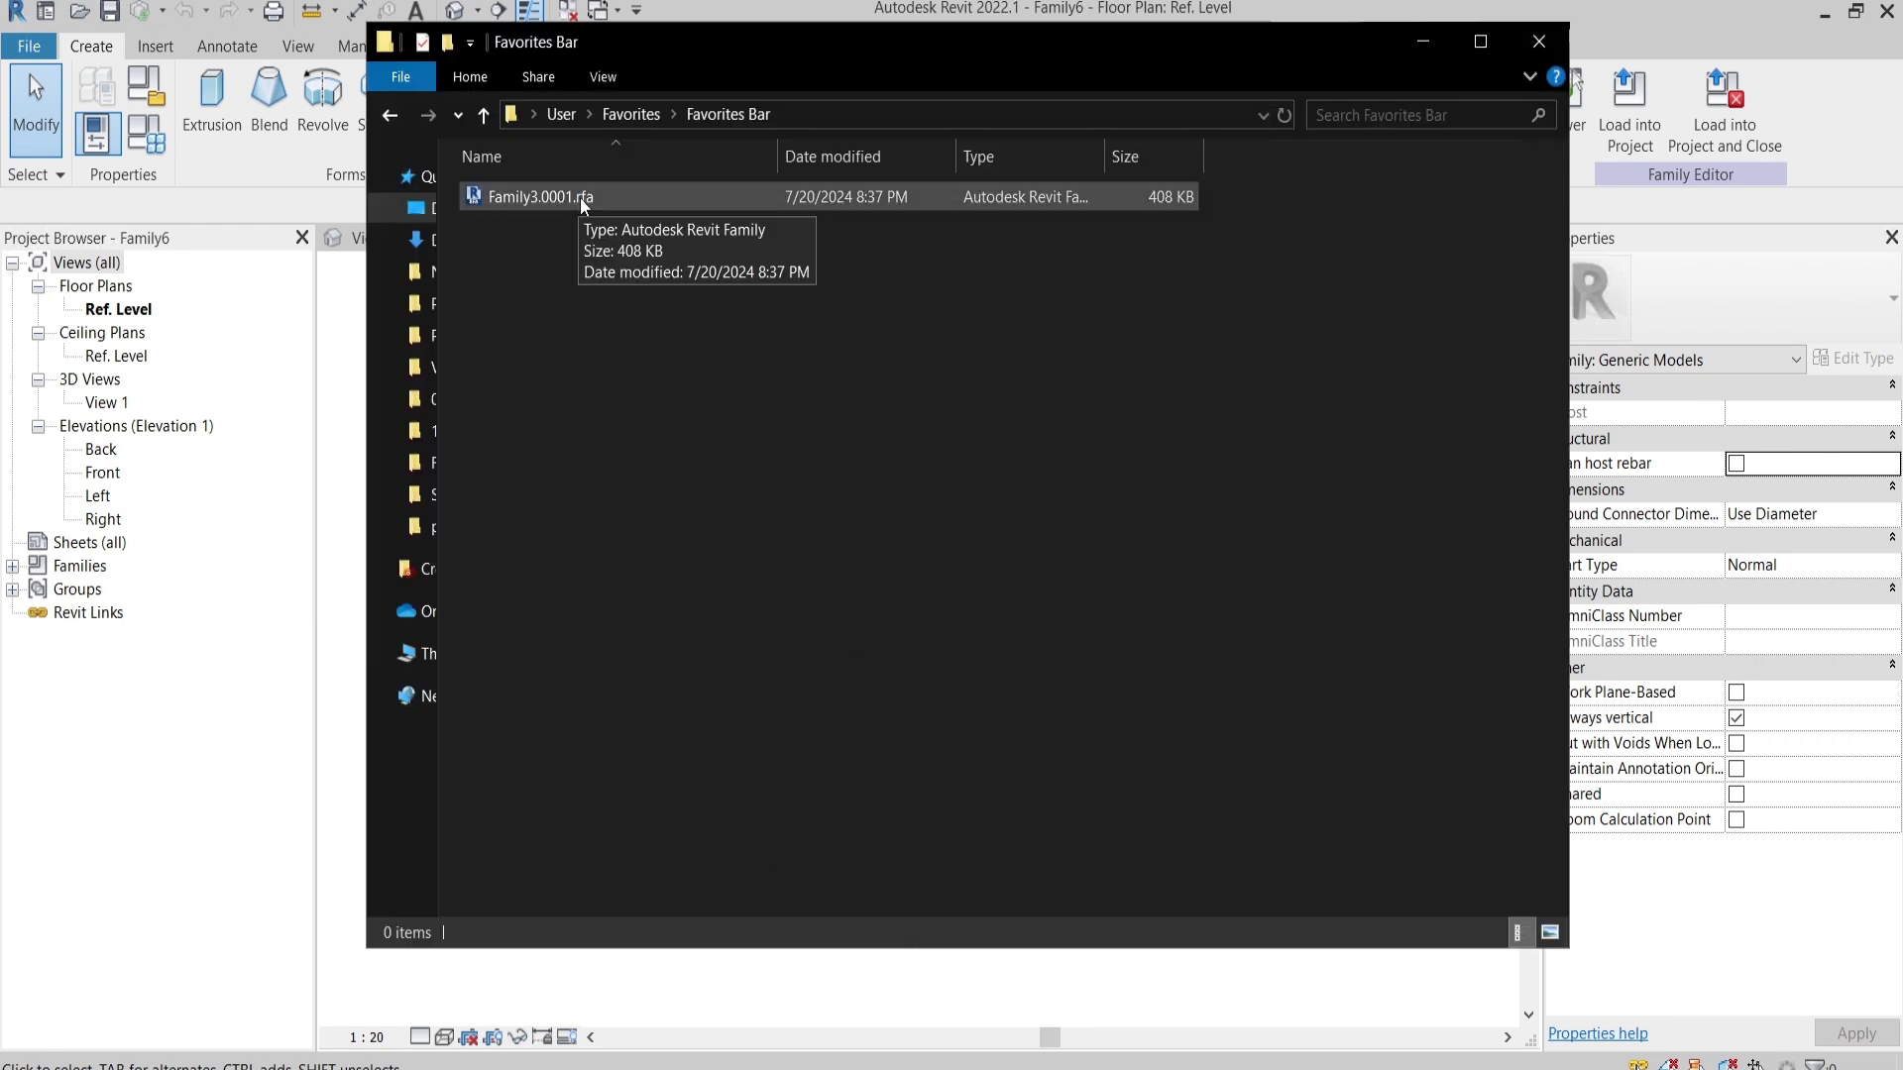
left_click(471, 989)
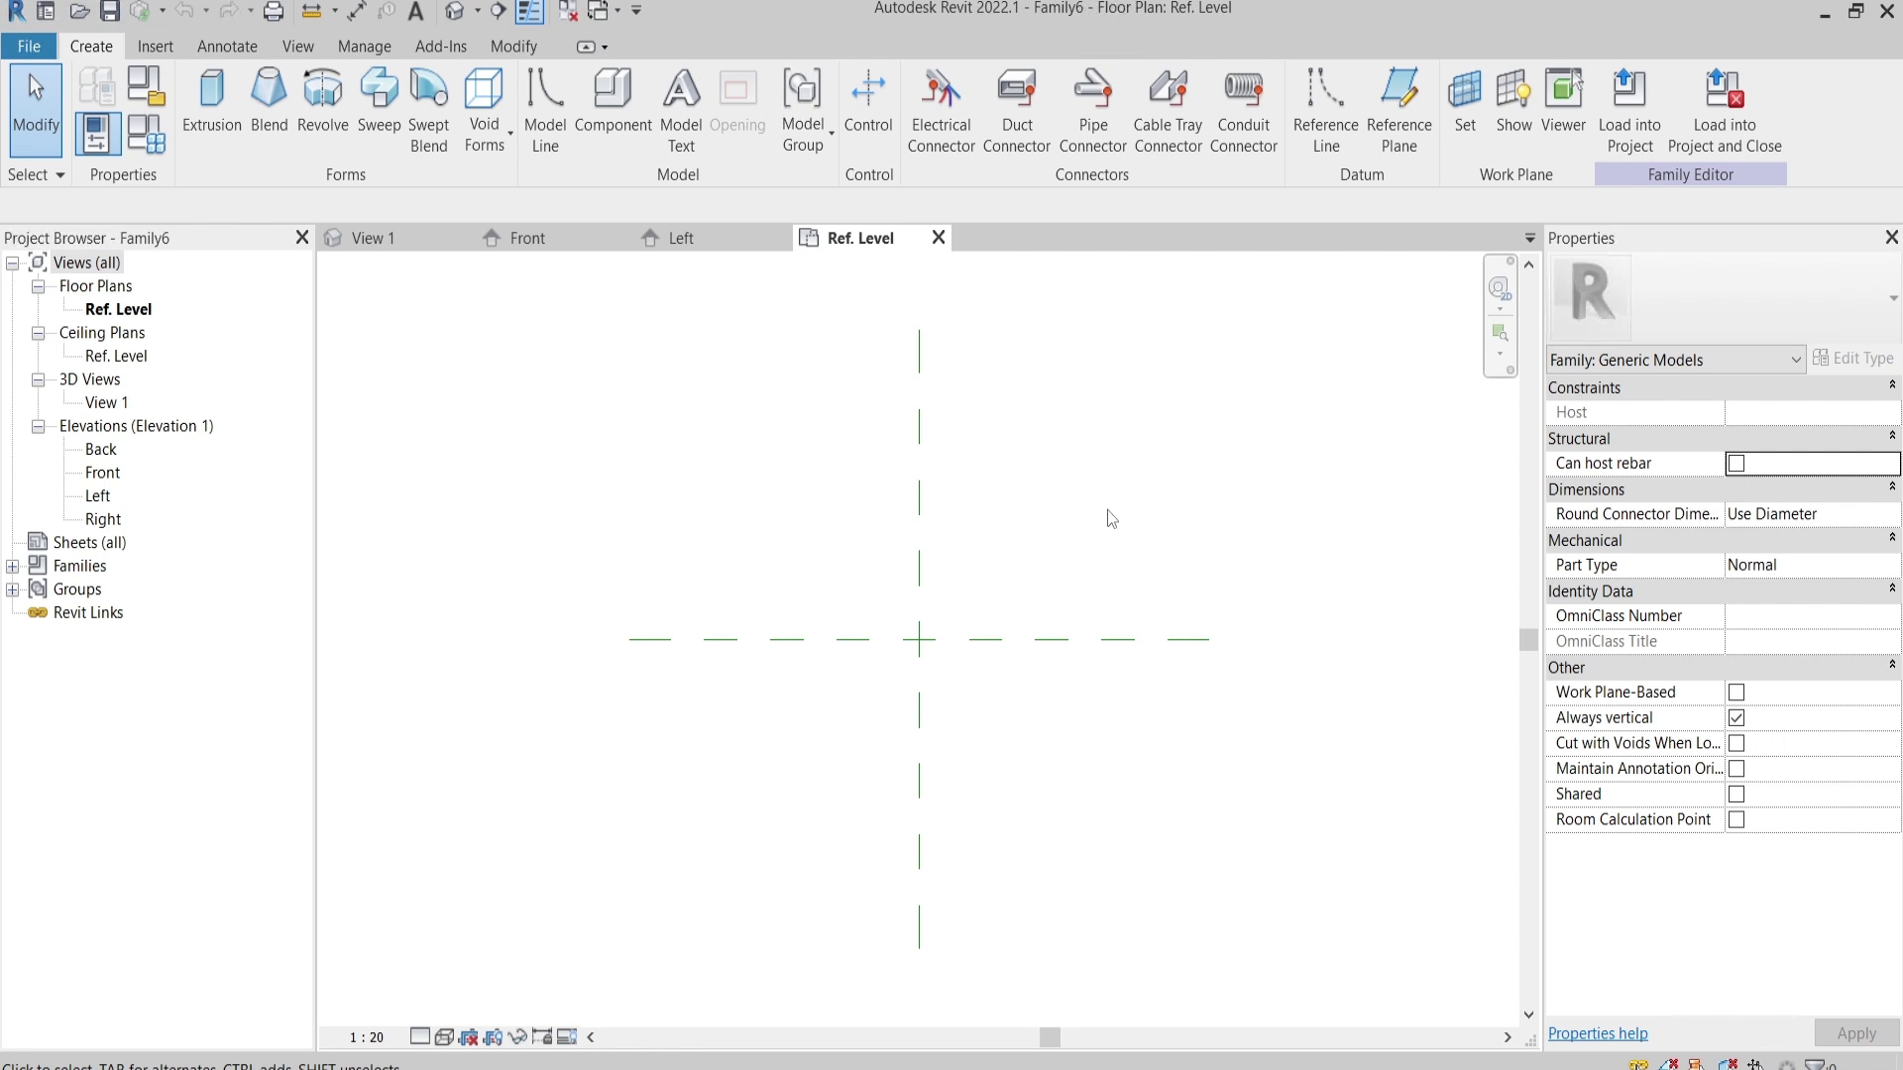
scroll(1202, 507, "up", 1)
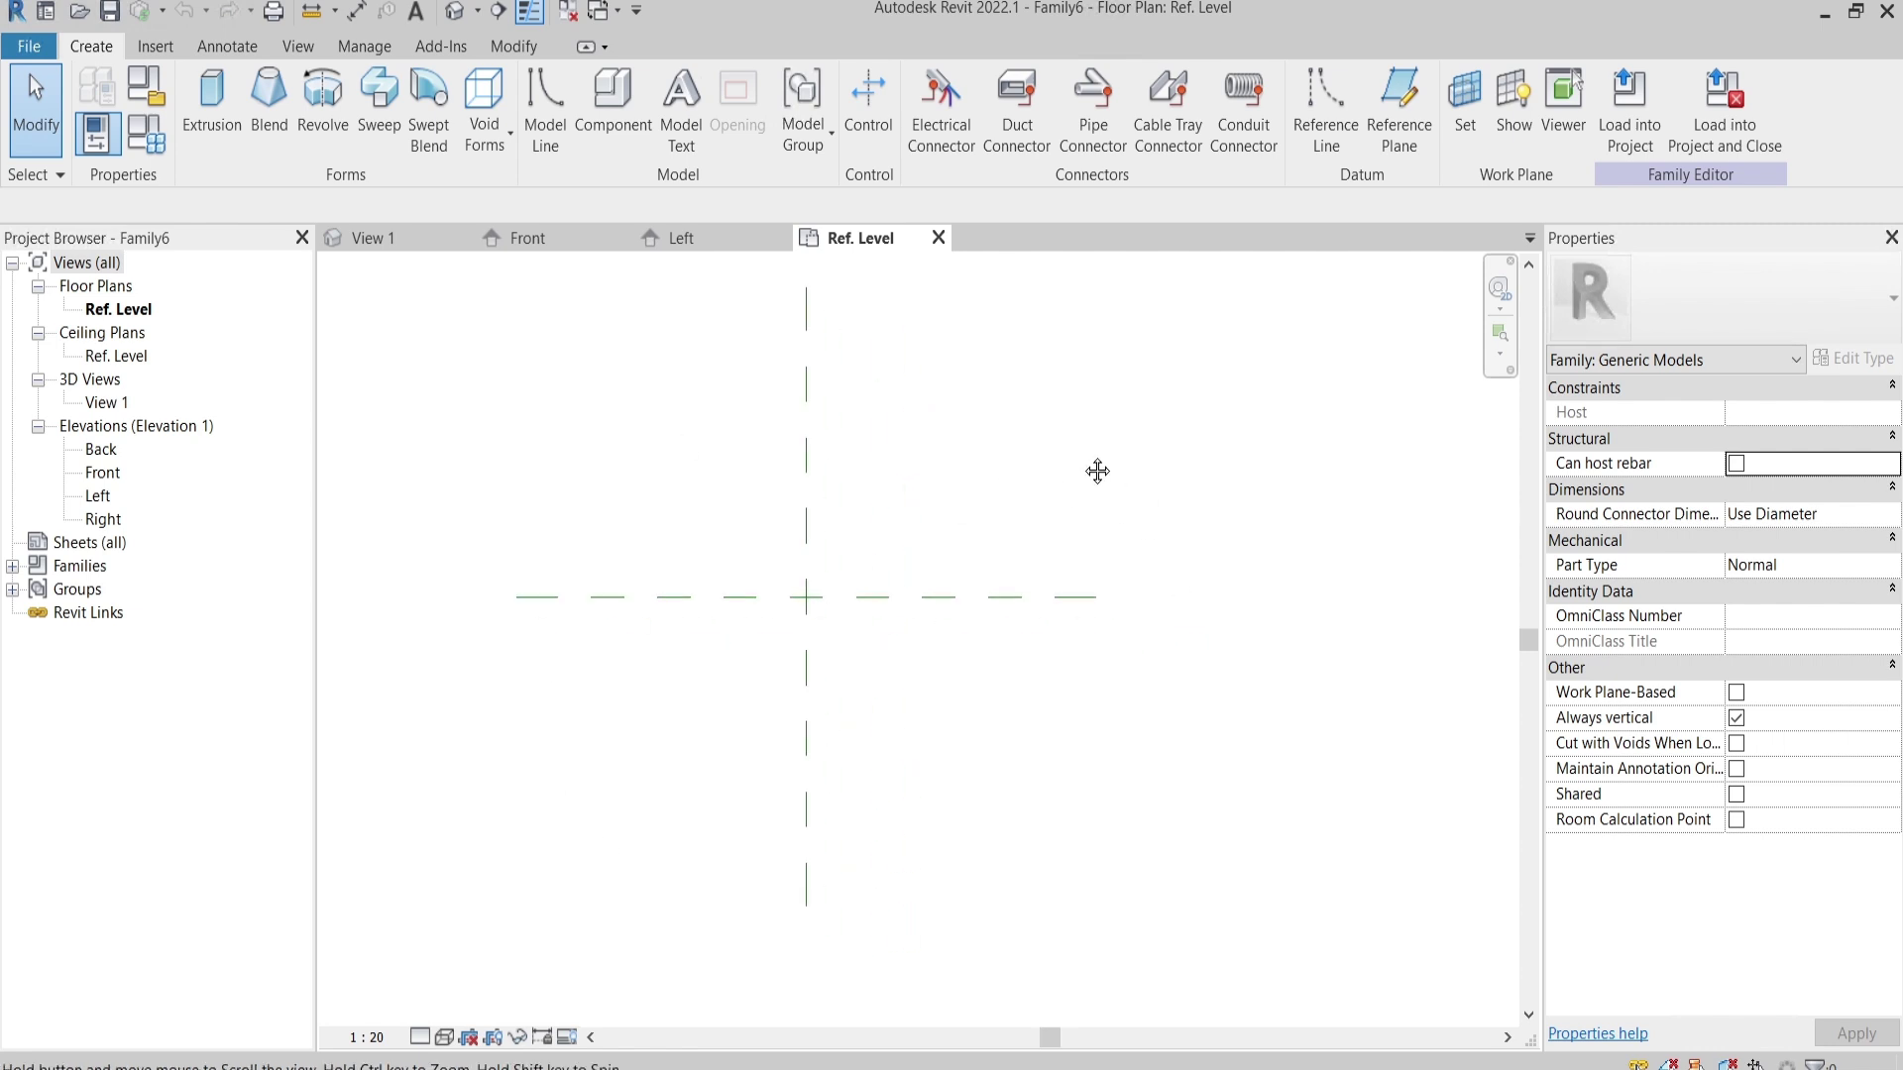
middle_click_drag(863, 508, 931, 536)
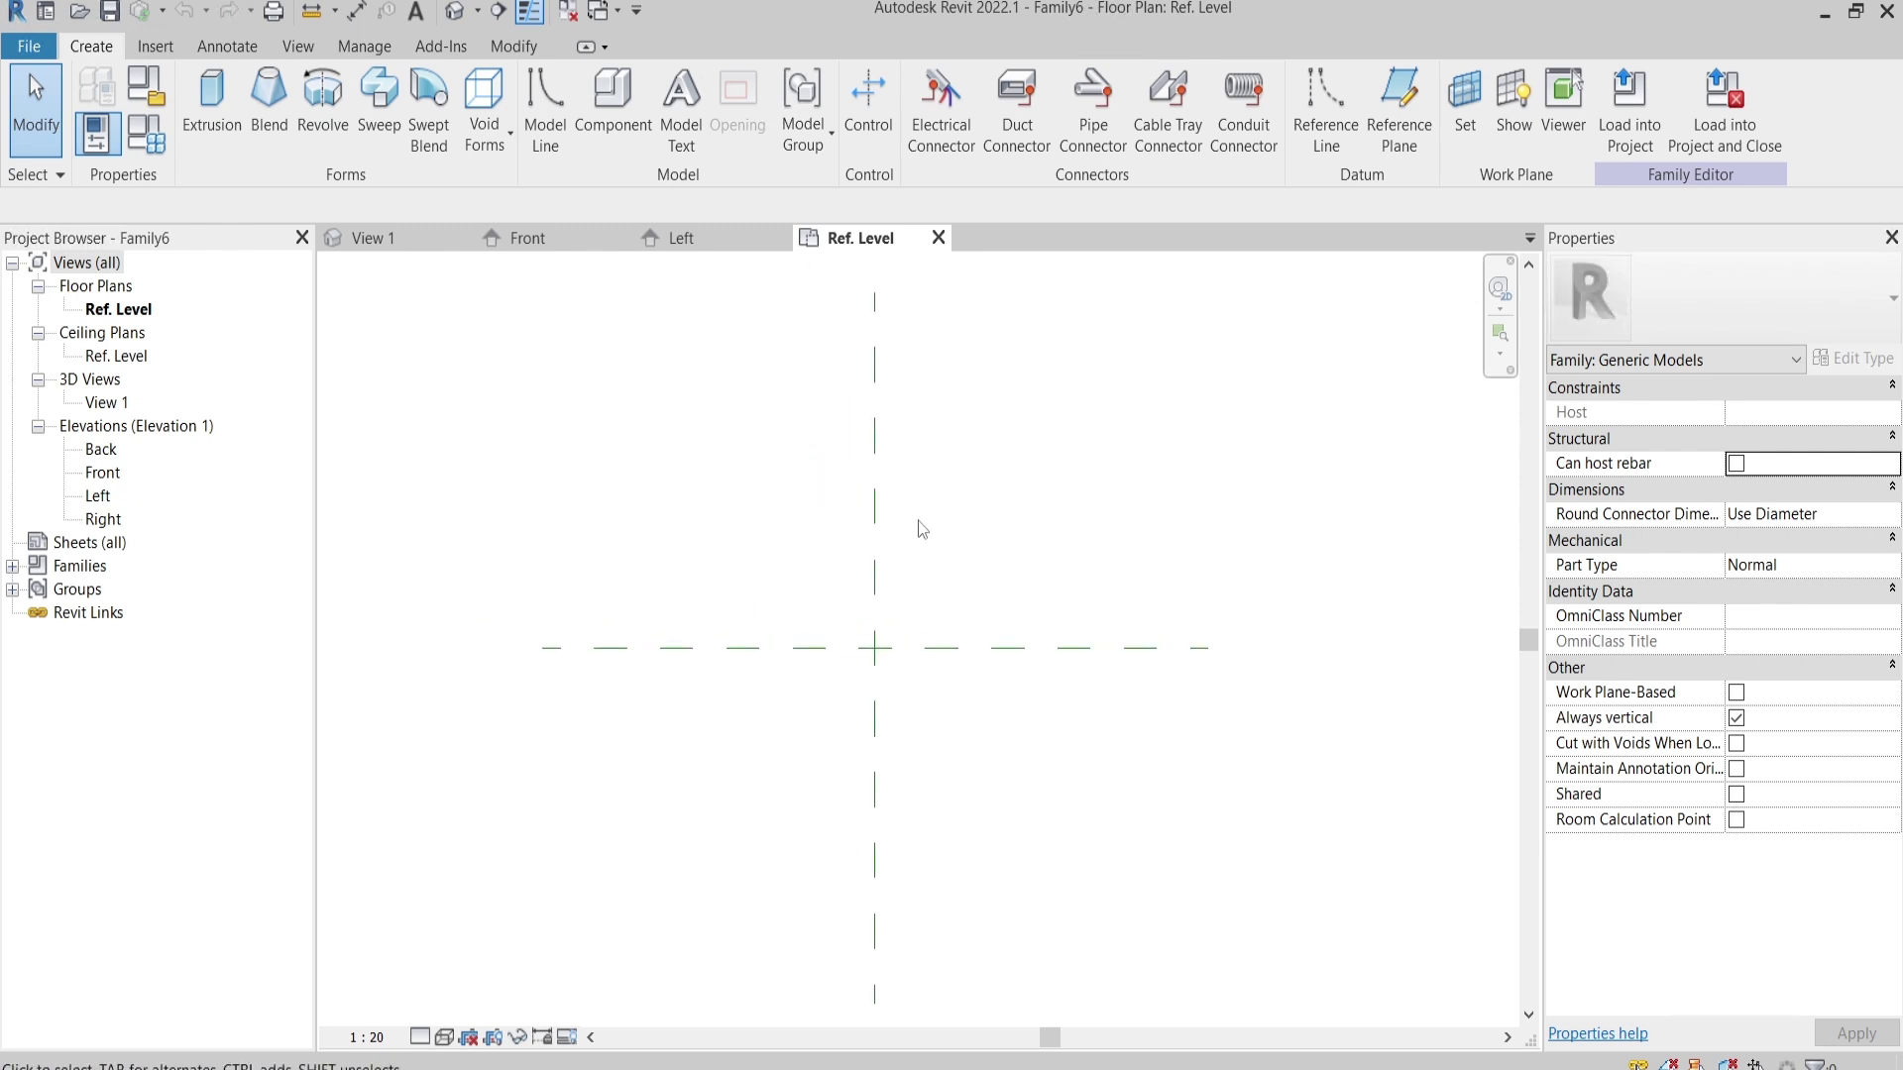
scroll(920, 529, "down", 1)
Step: Sketch a 2400 x 2100 rectangle, finish it as a solid extrusion, and select it
left_click(211, 105)
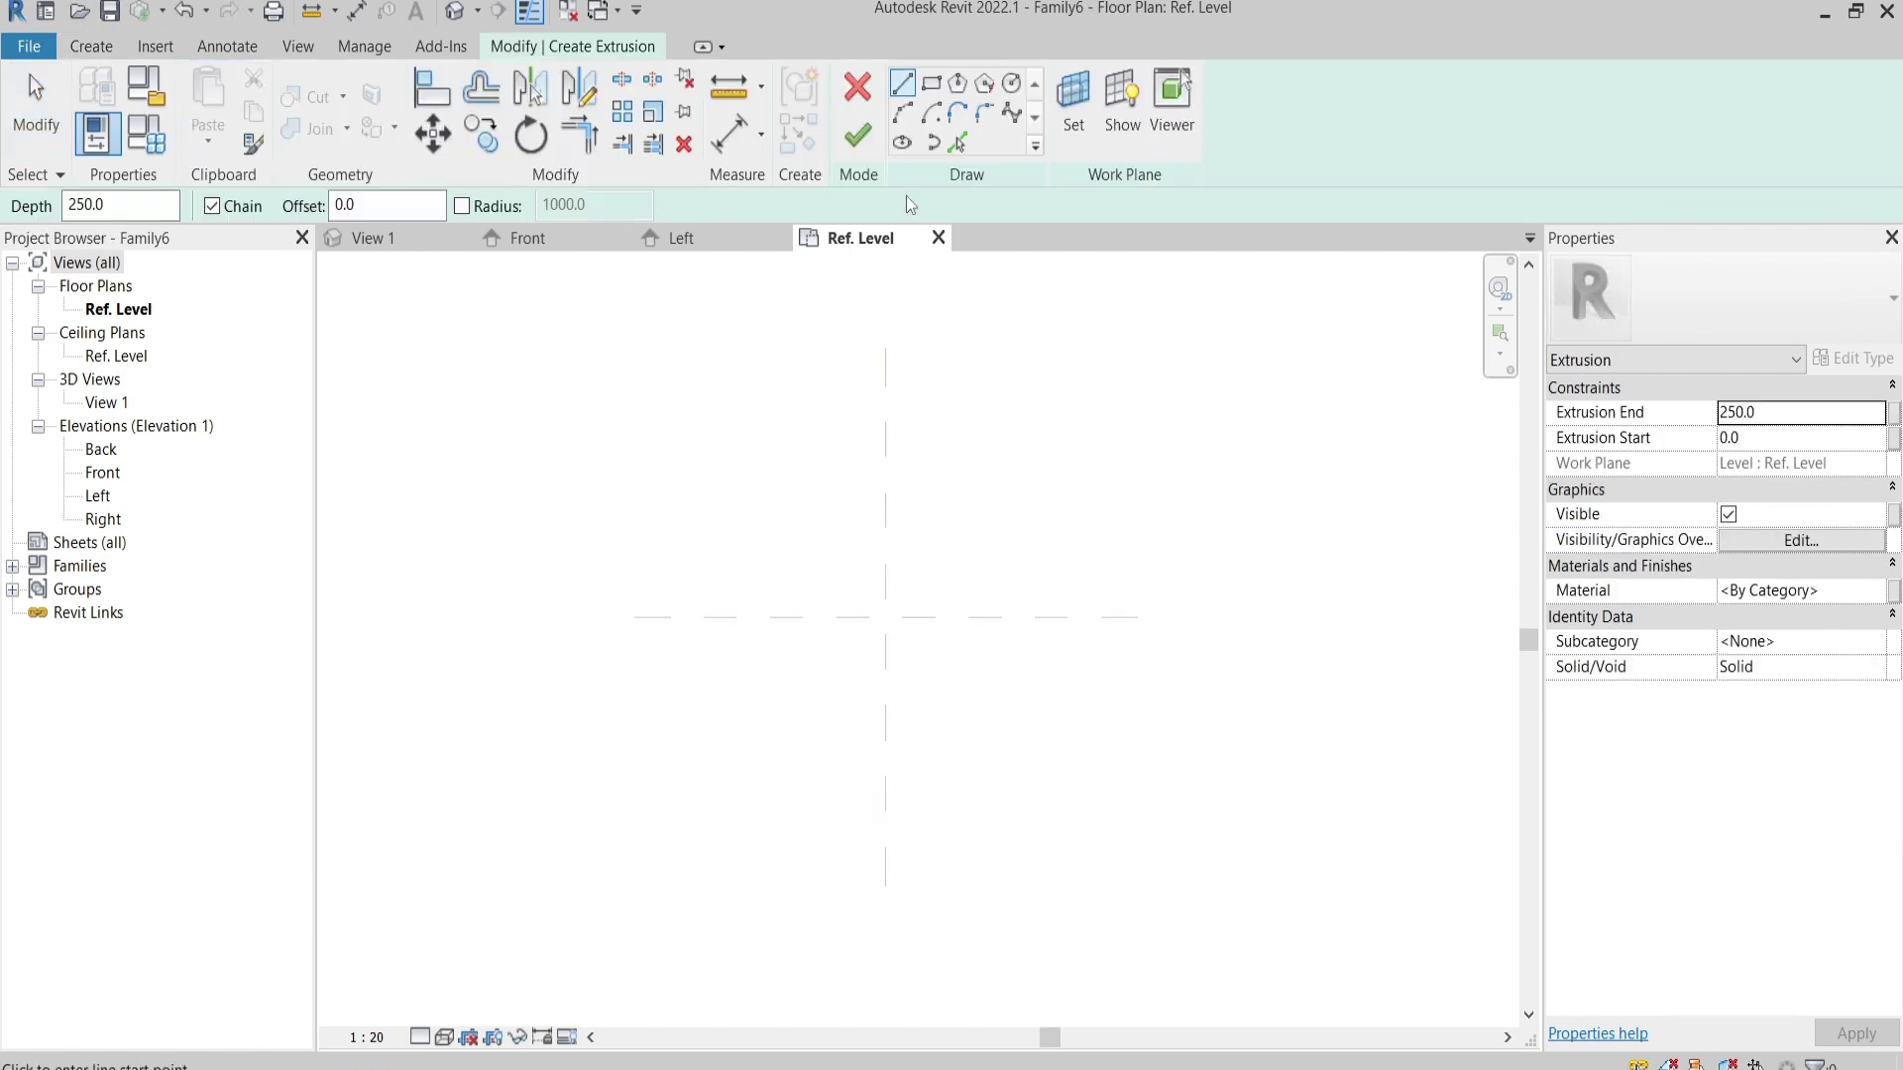
left_click(931, 85)
left_click(719, 469)
left_click(985, 737)
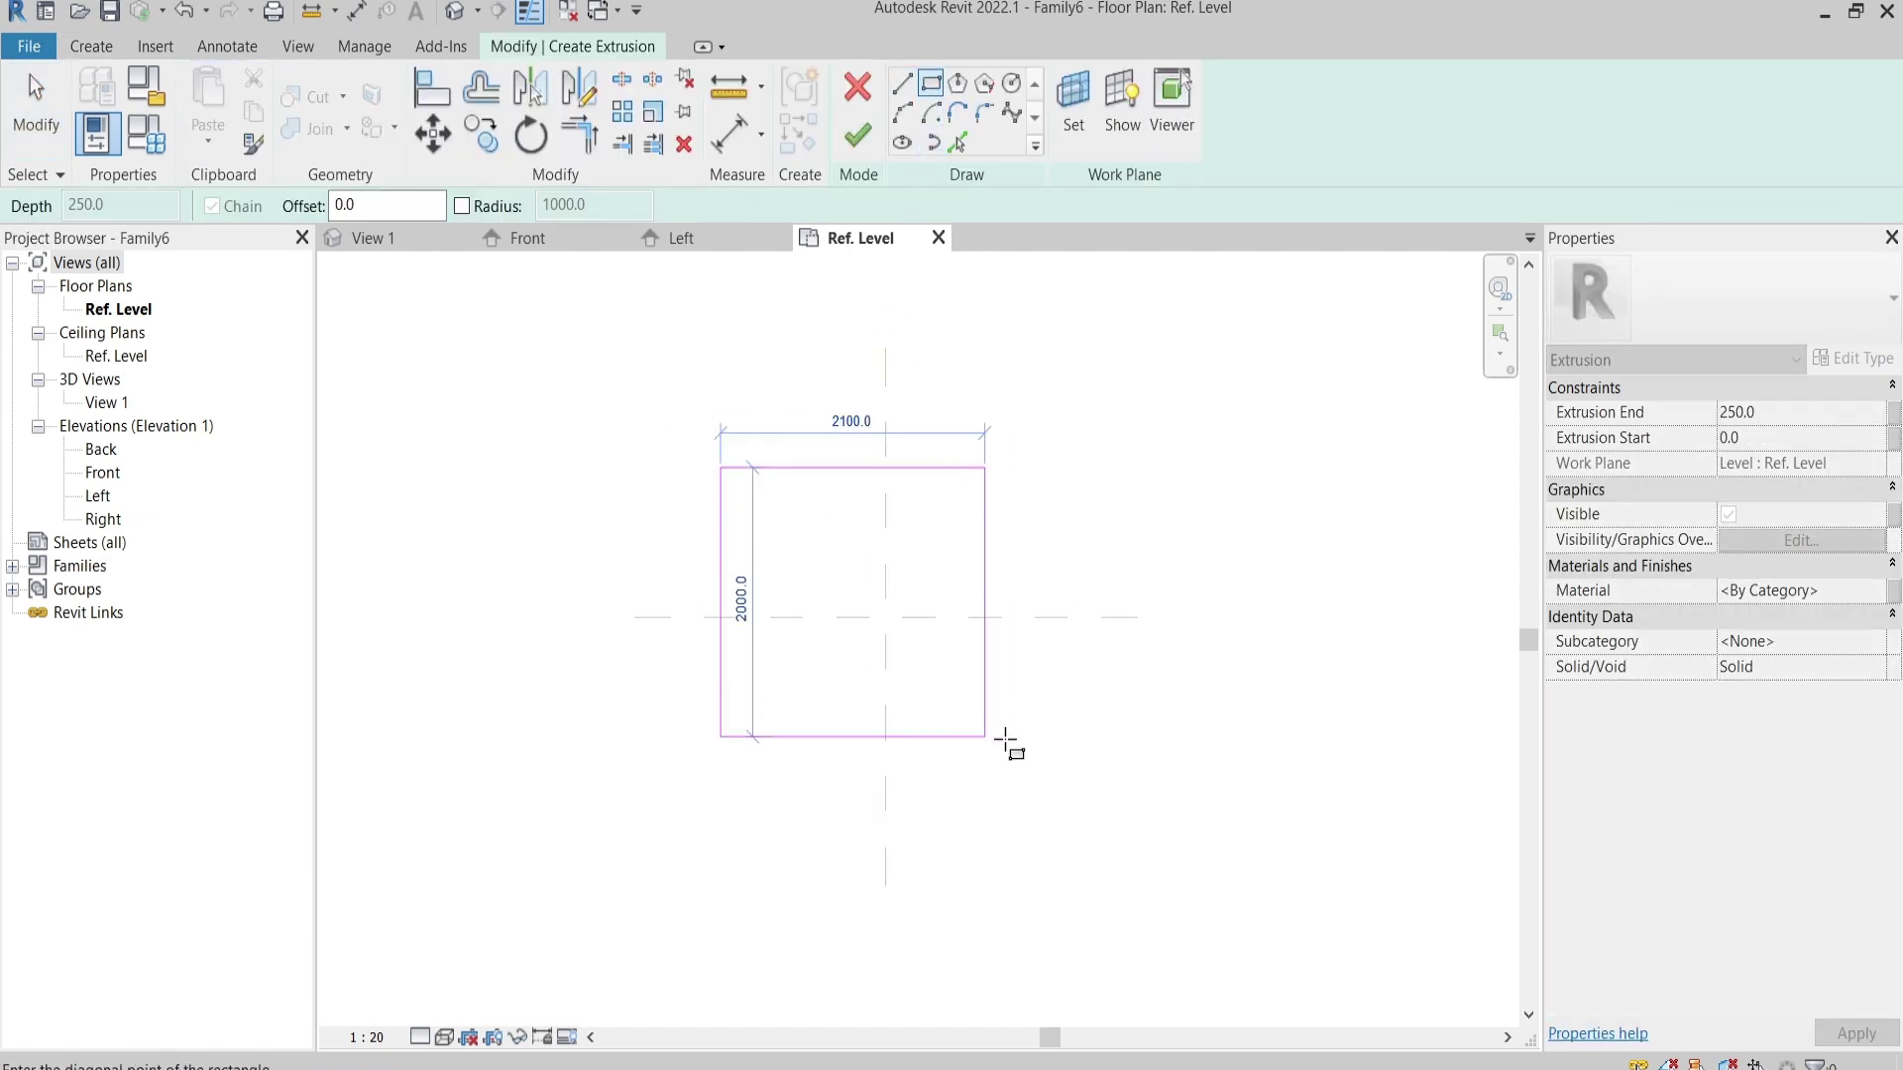
left_click(1021, 749)
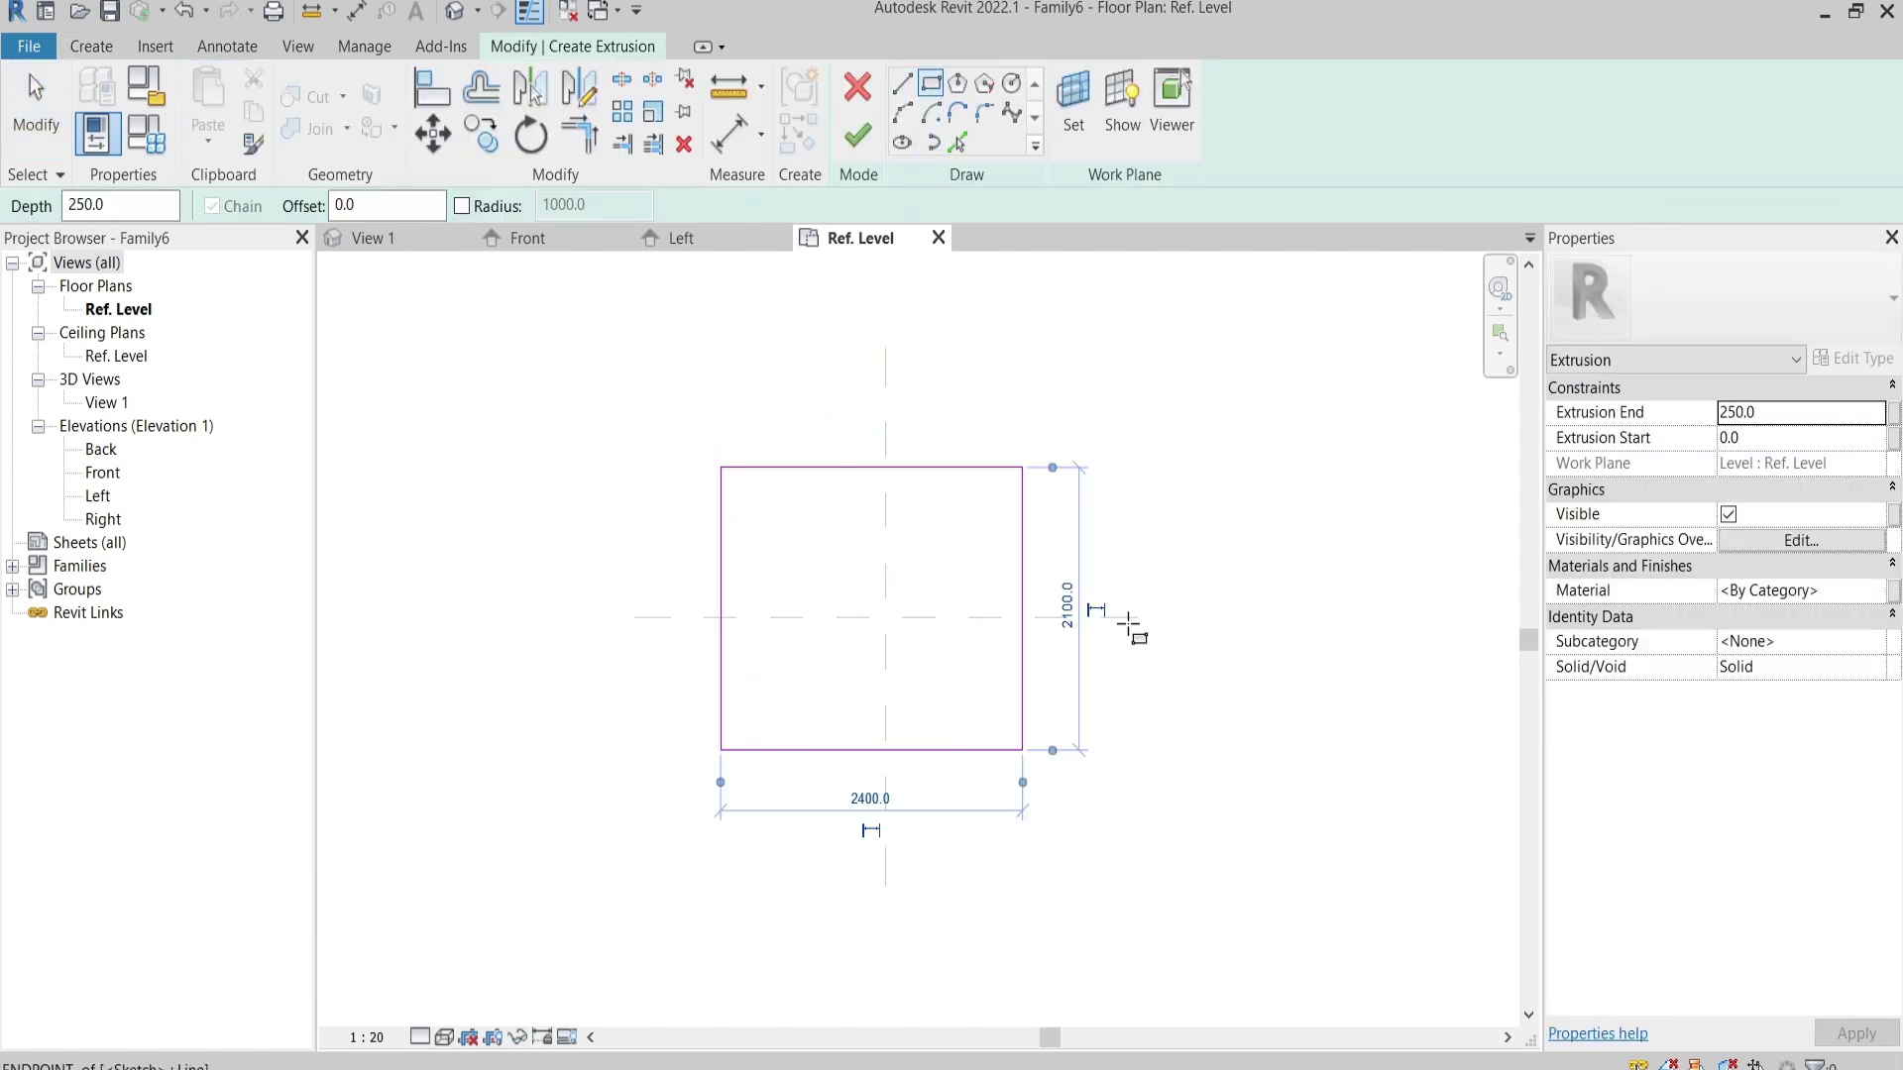
left_click(869, 132)
left_click(1102, 413)
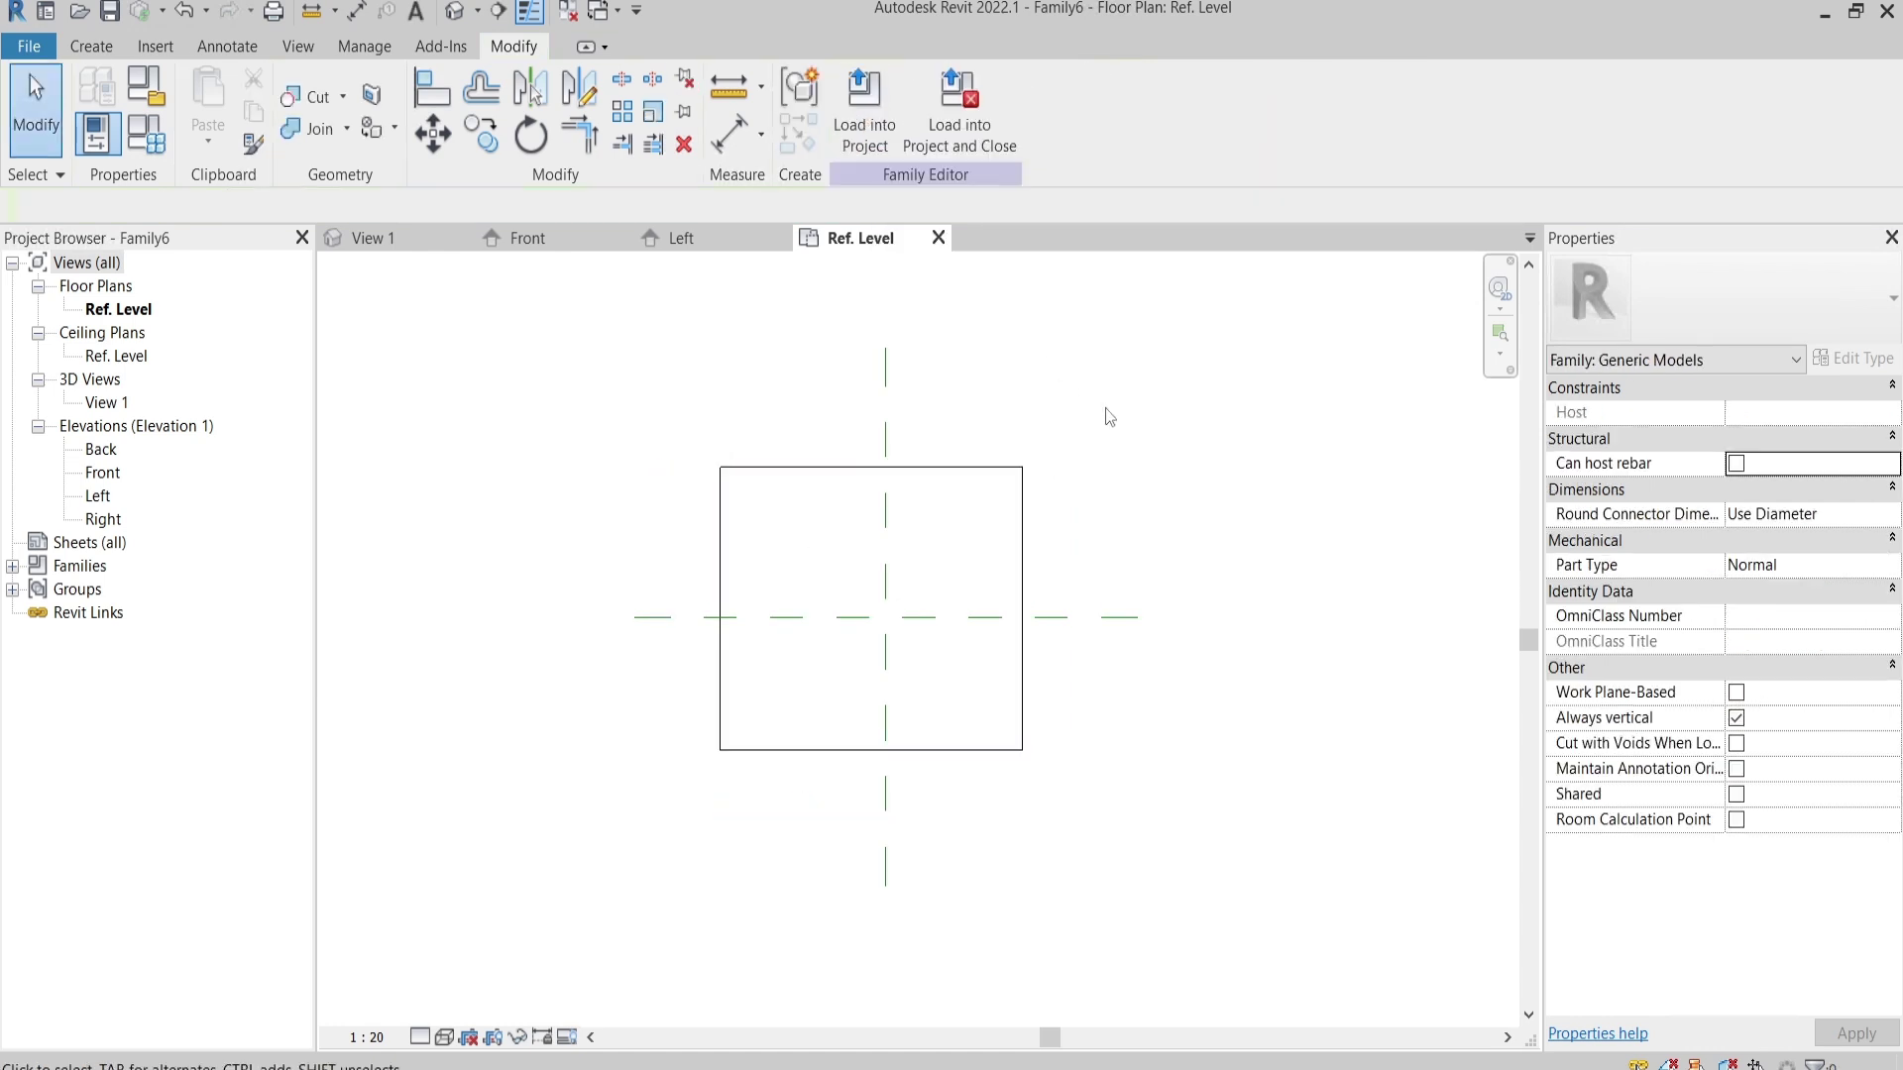
left_click(723, 472)
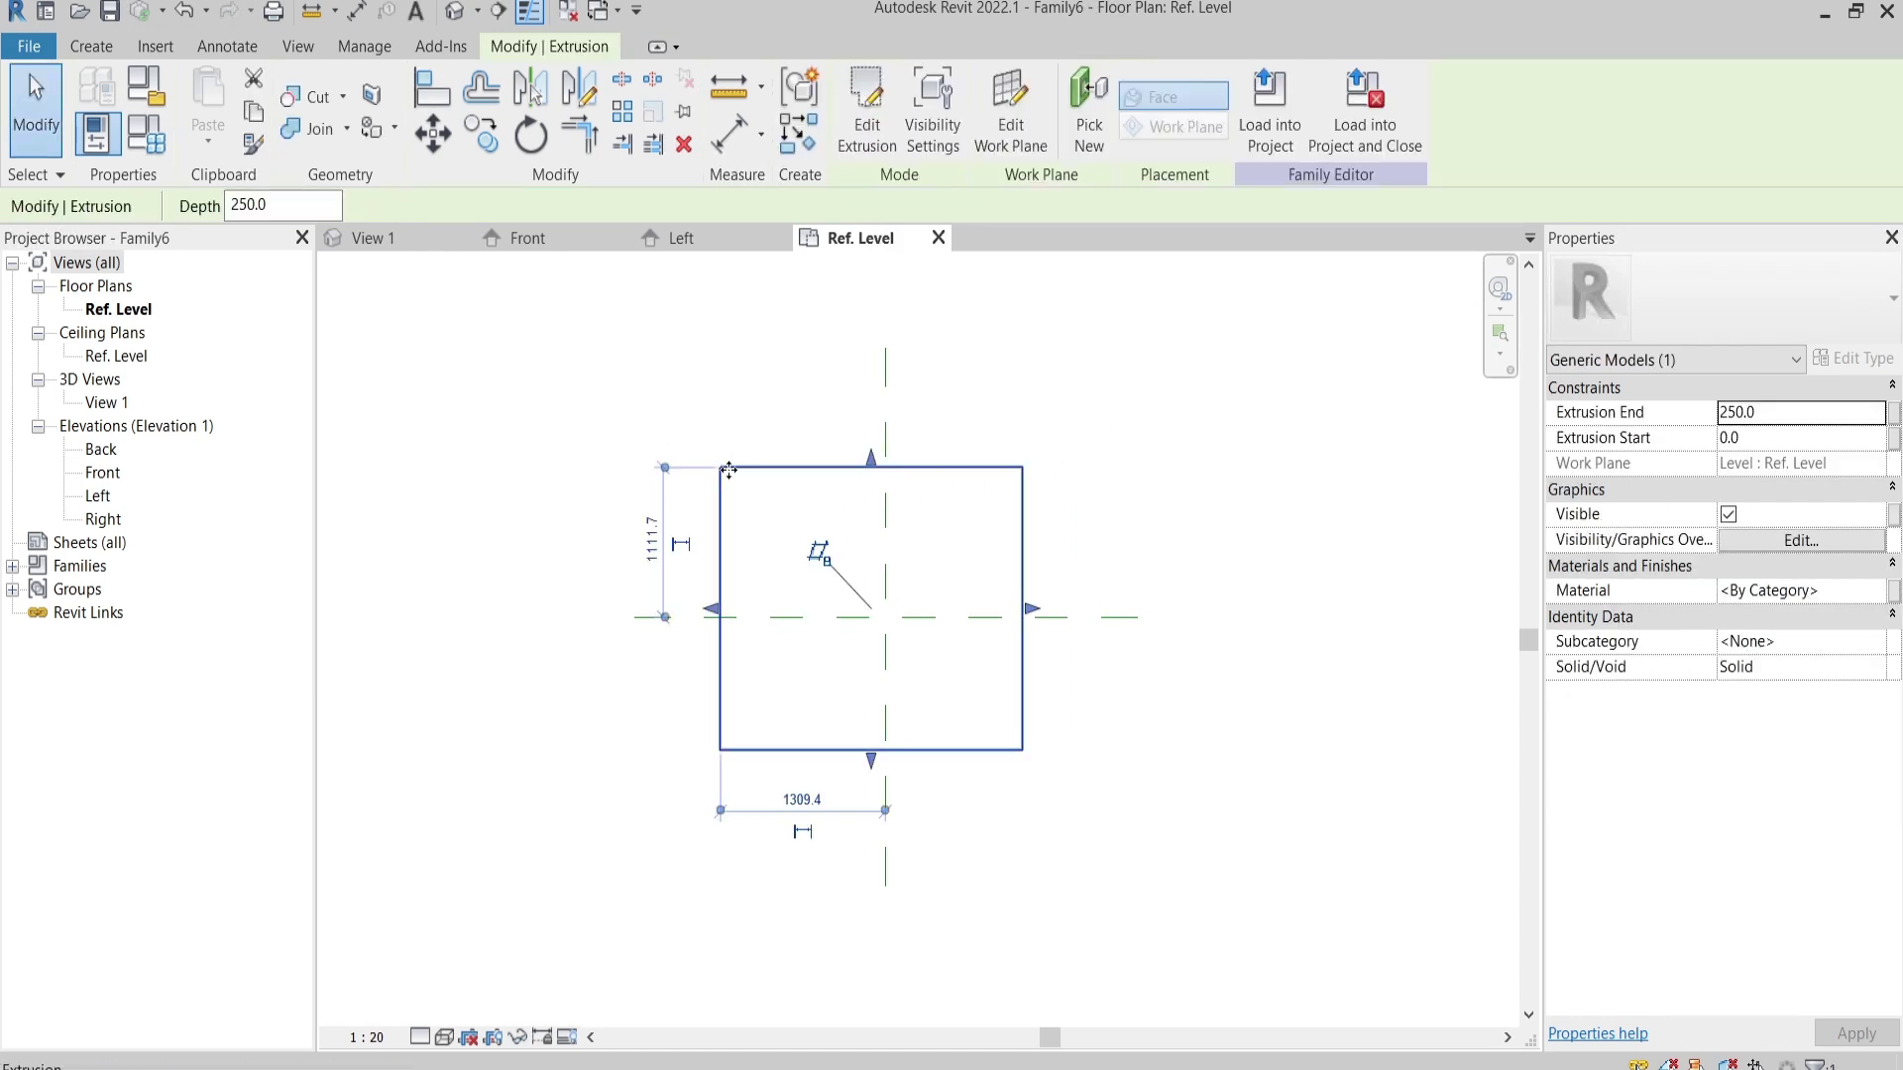
Step: Add aligned dimensions: 2400 rectangle width and 988 from the bottom edge to the reference plane
left_click(1140, 507)
left_click(730, 130)
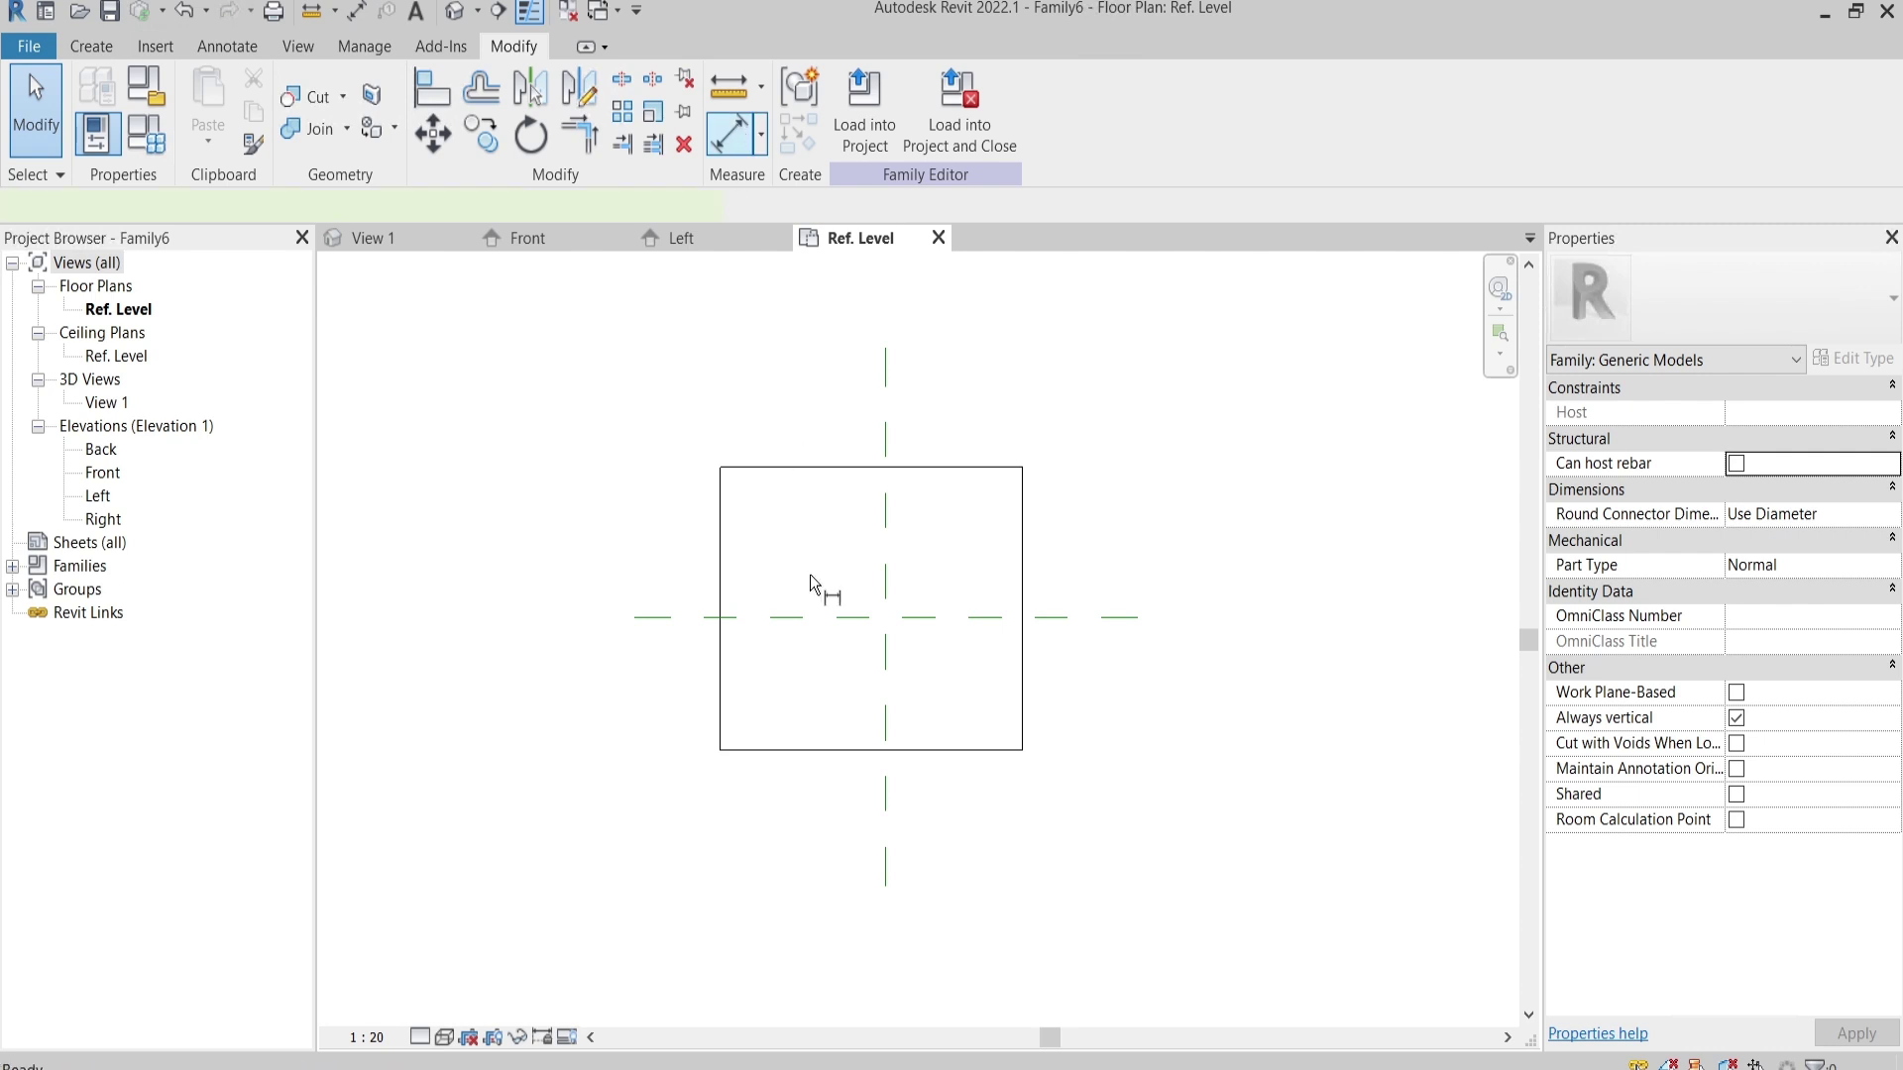
left_click(720, 696)
left_click(1023, 717)
left_click(1031, 860)
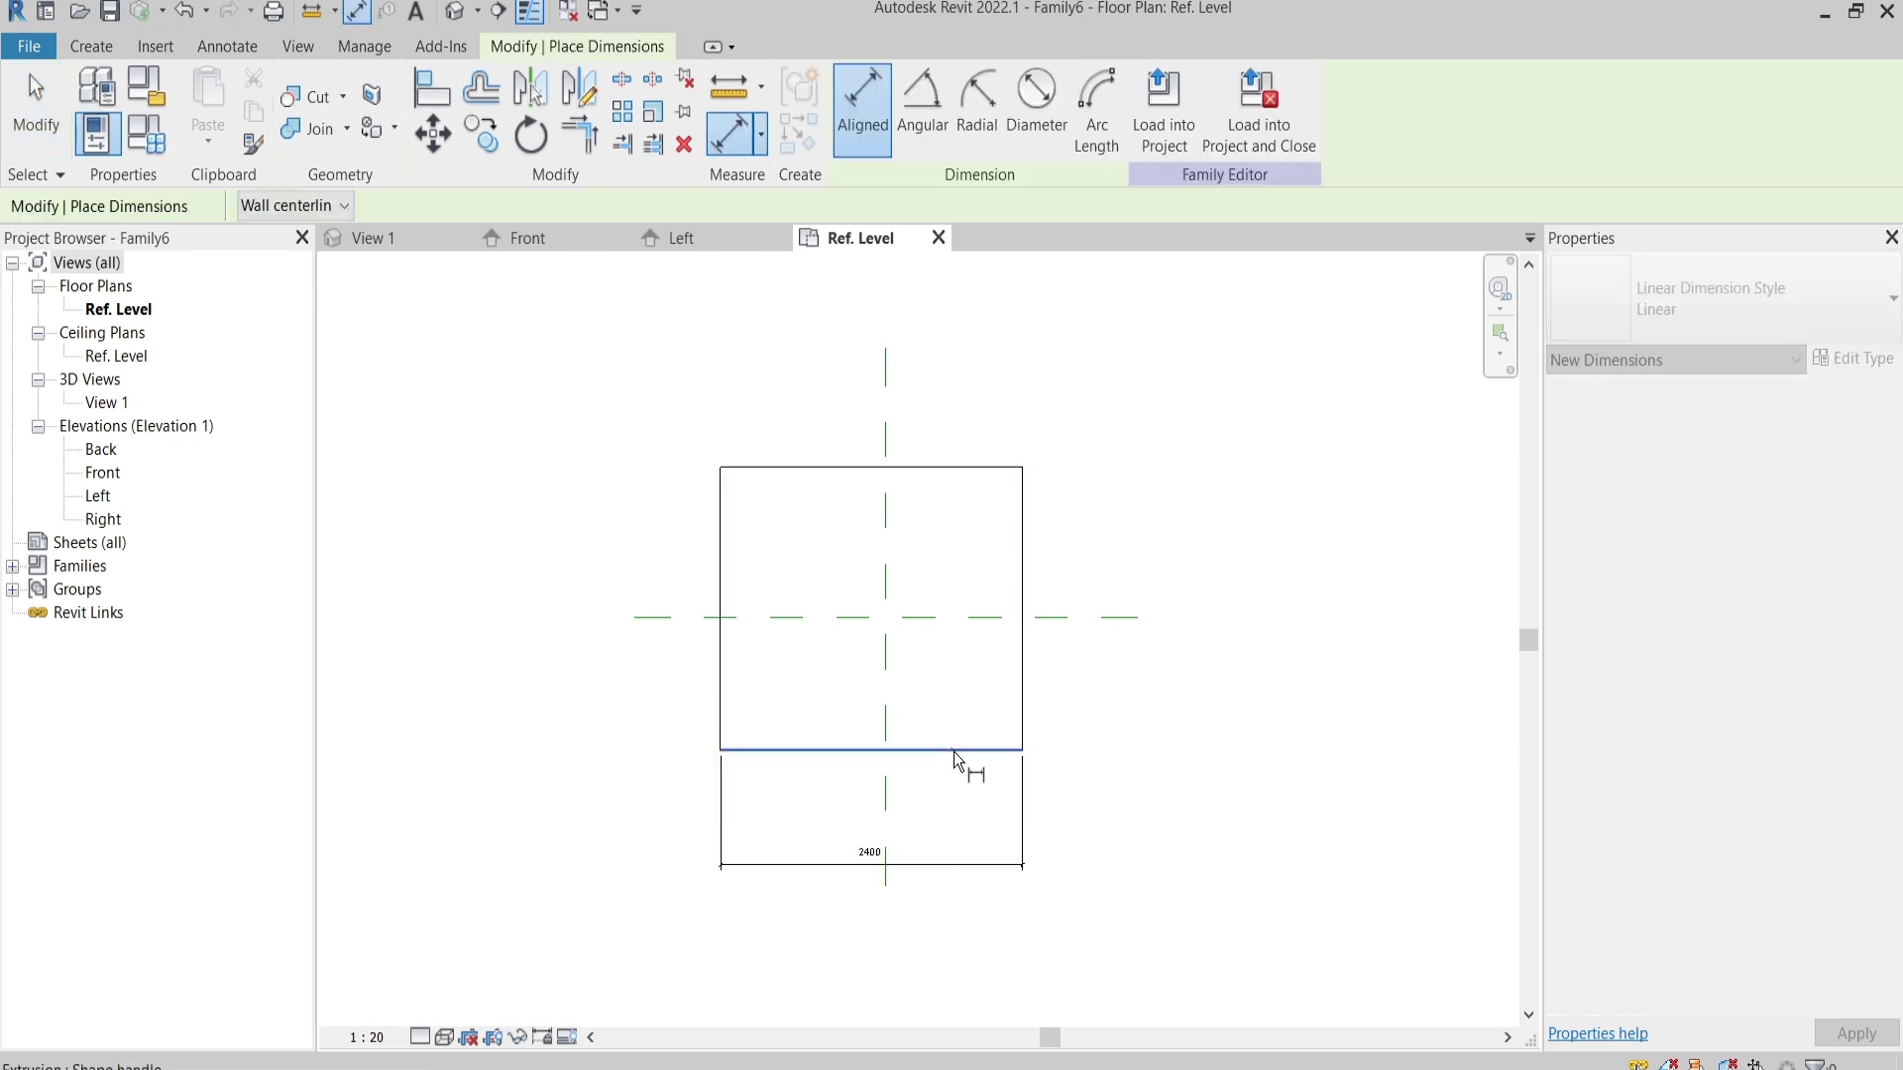
left_click(954, 751)
left_click(974, 617)
left_click(1161, 677)
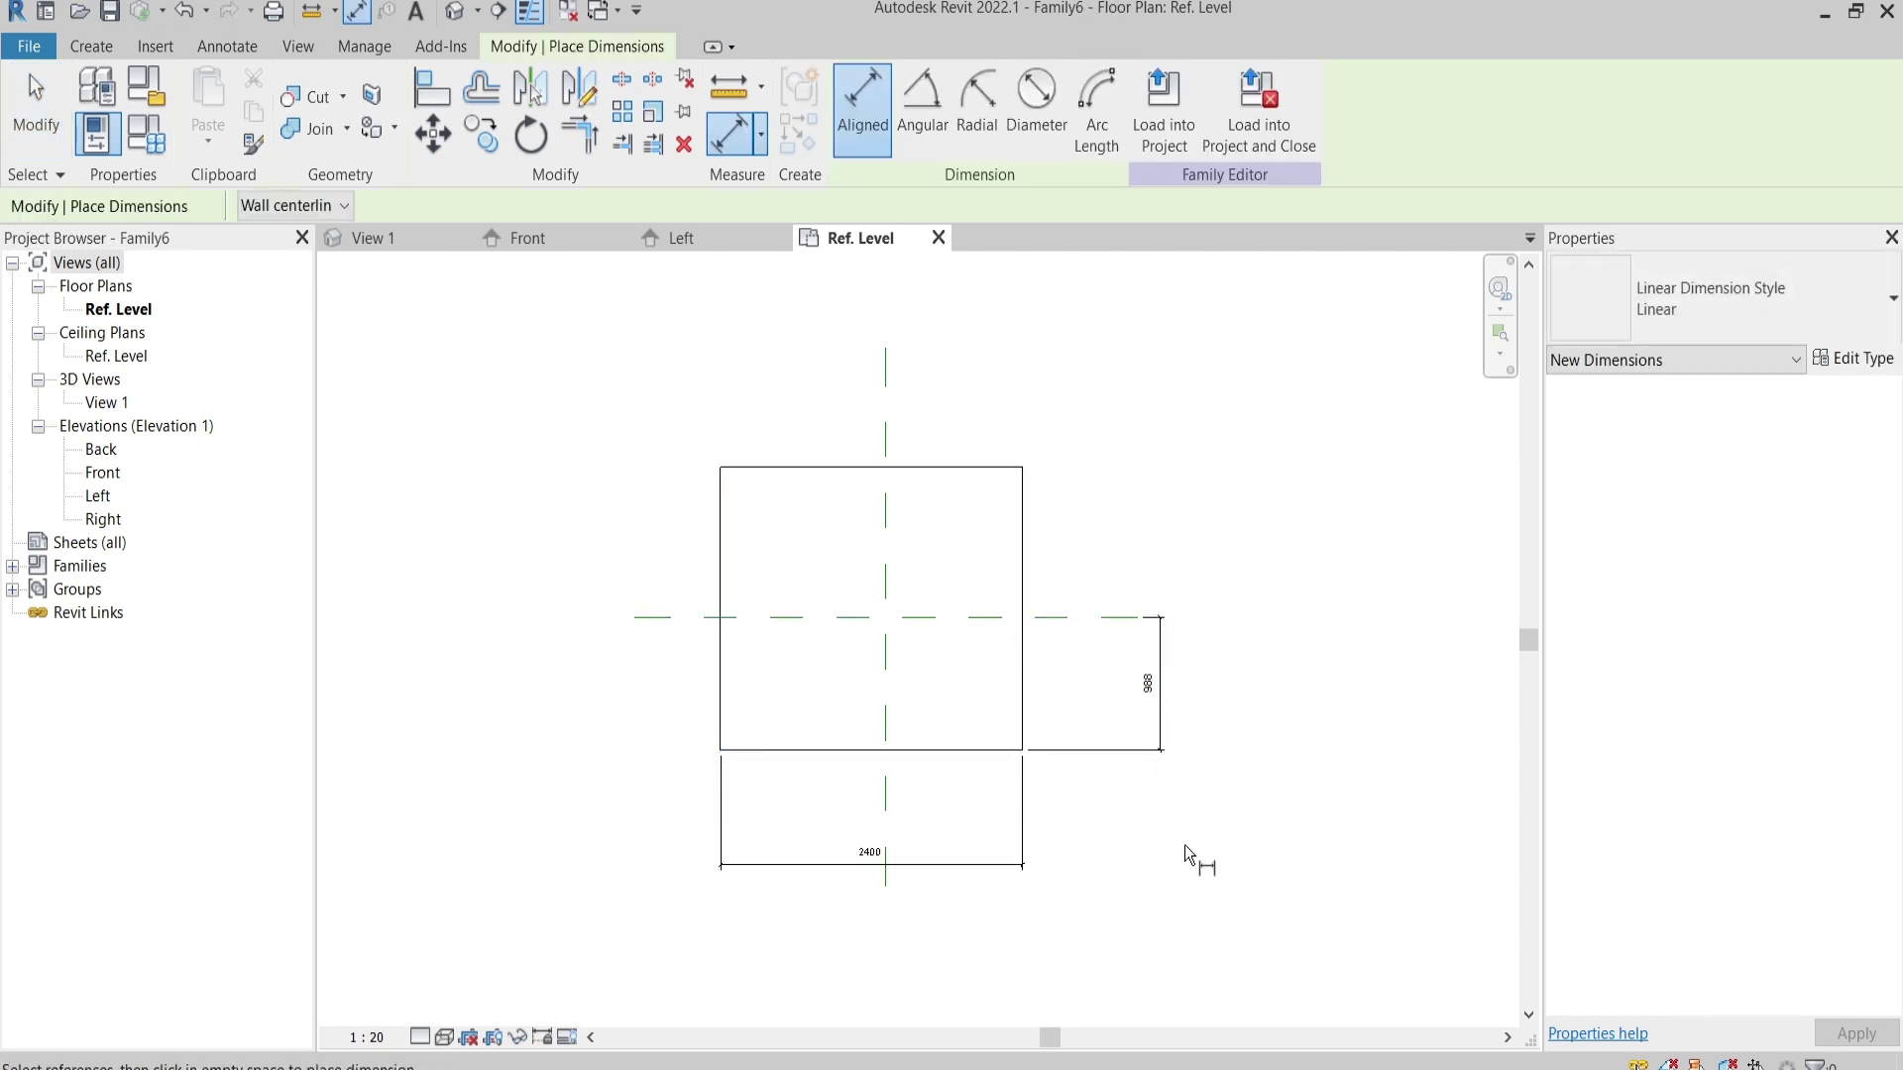
key("Escape")
key("Escape")
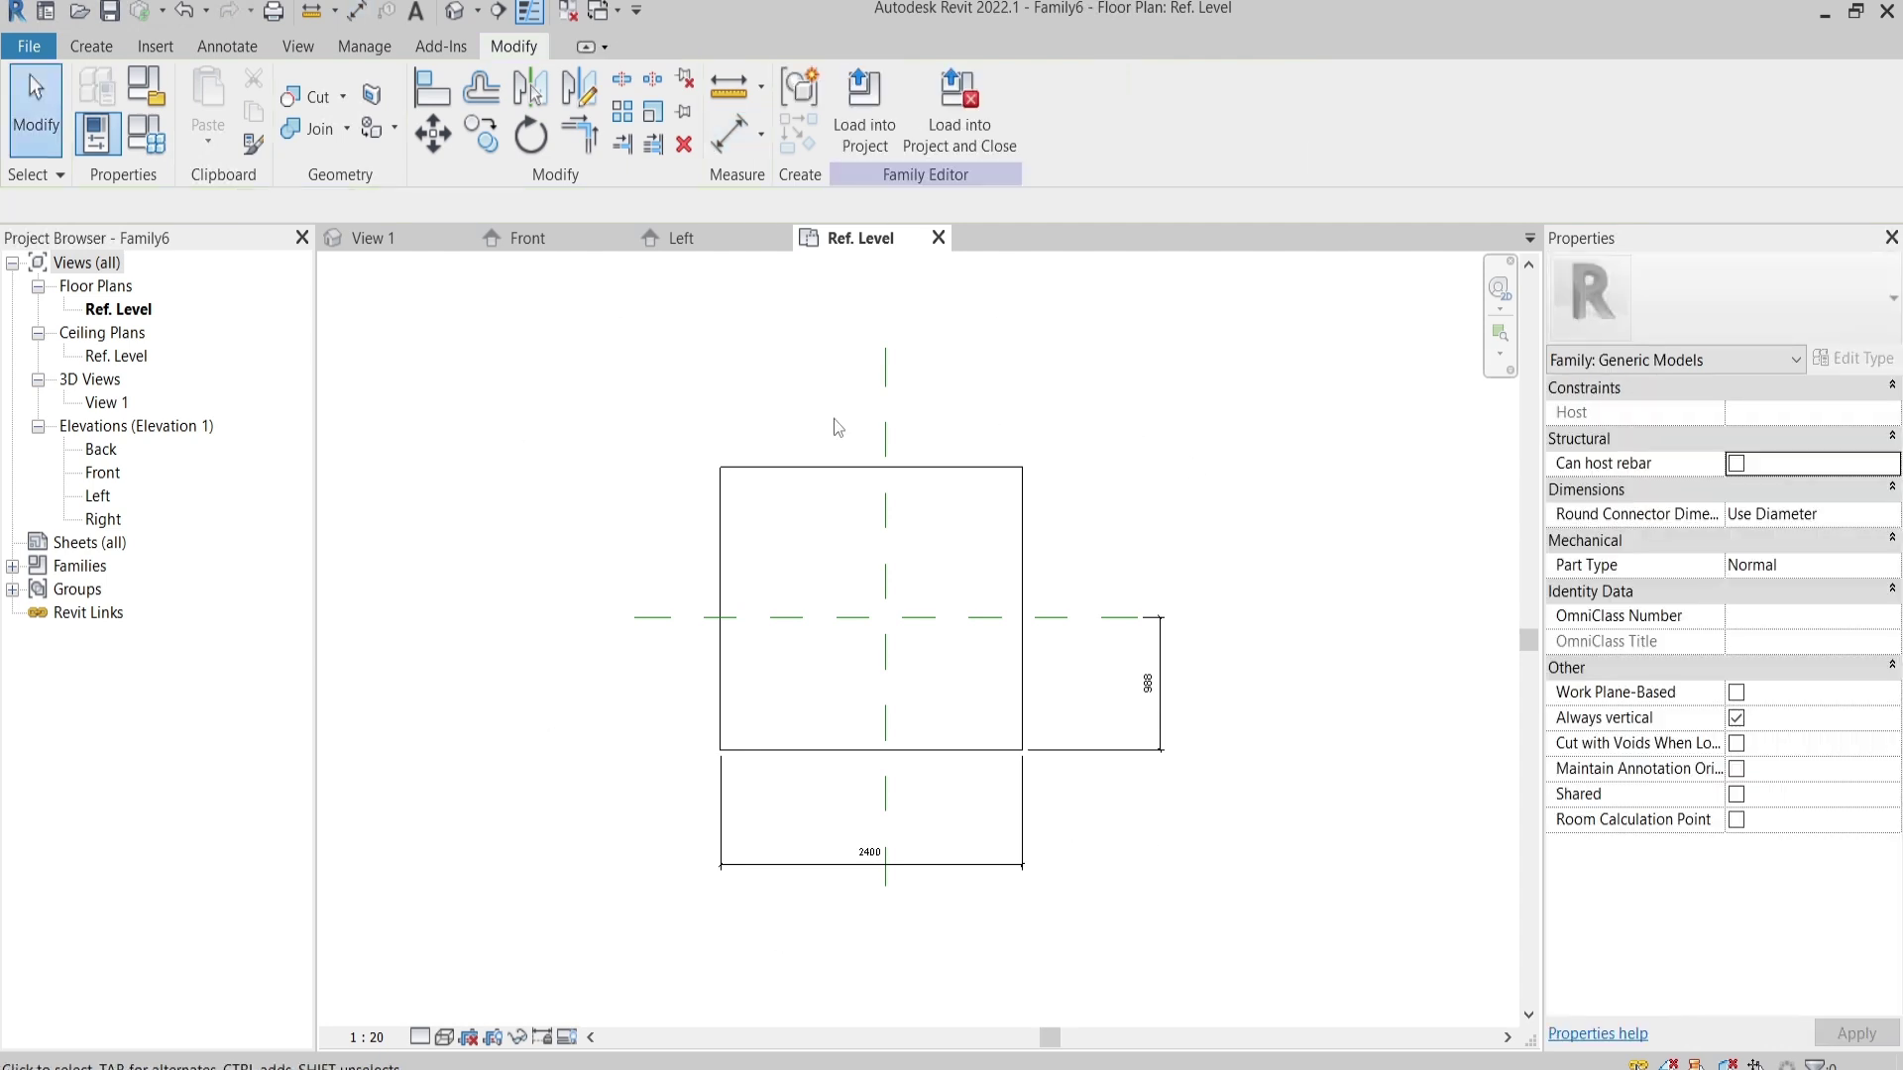
left_click(29, 47)
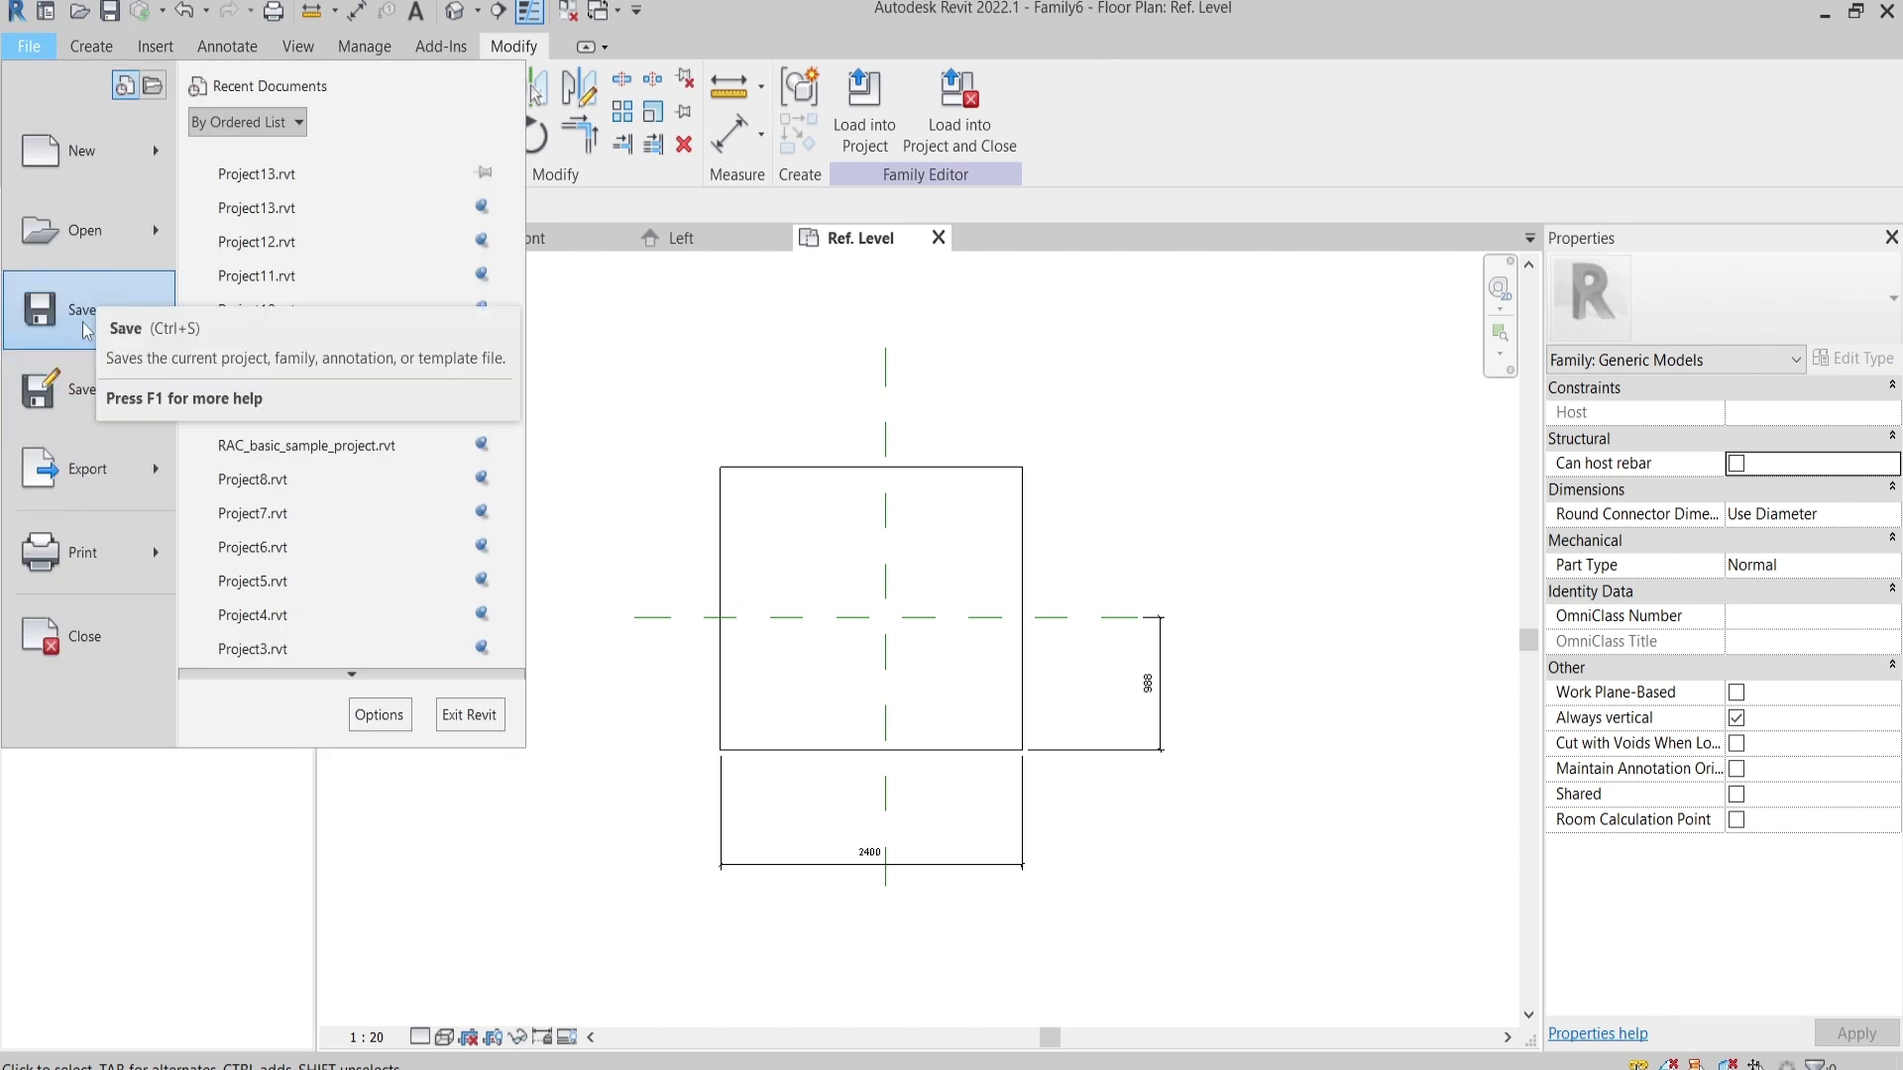
Step: Save the family as Template.rfa with the Family Files (*.rfa) type
left_click(82, 319)
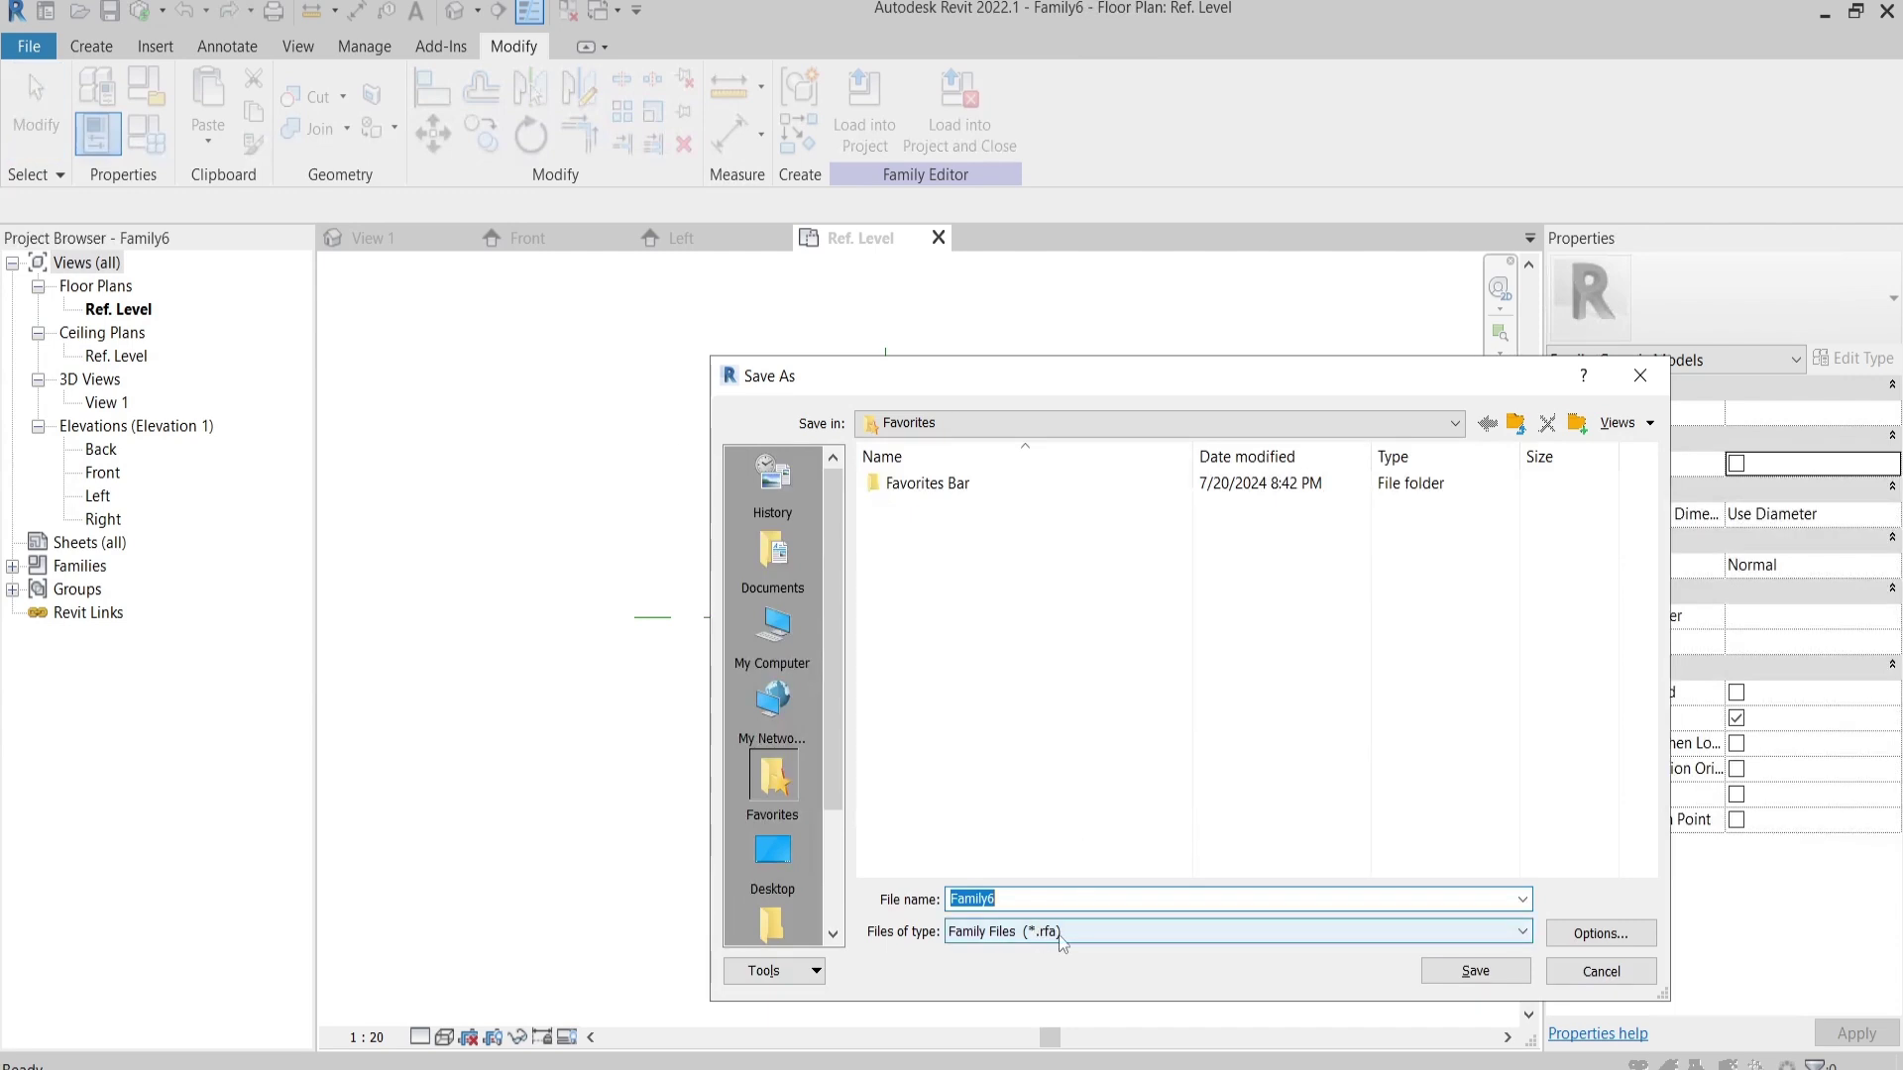
key("Escape")
left_click(29, 45)
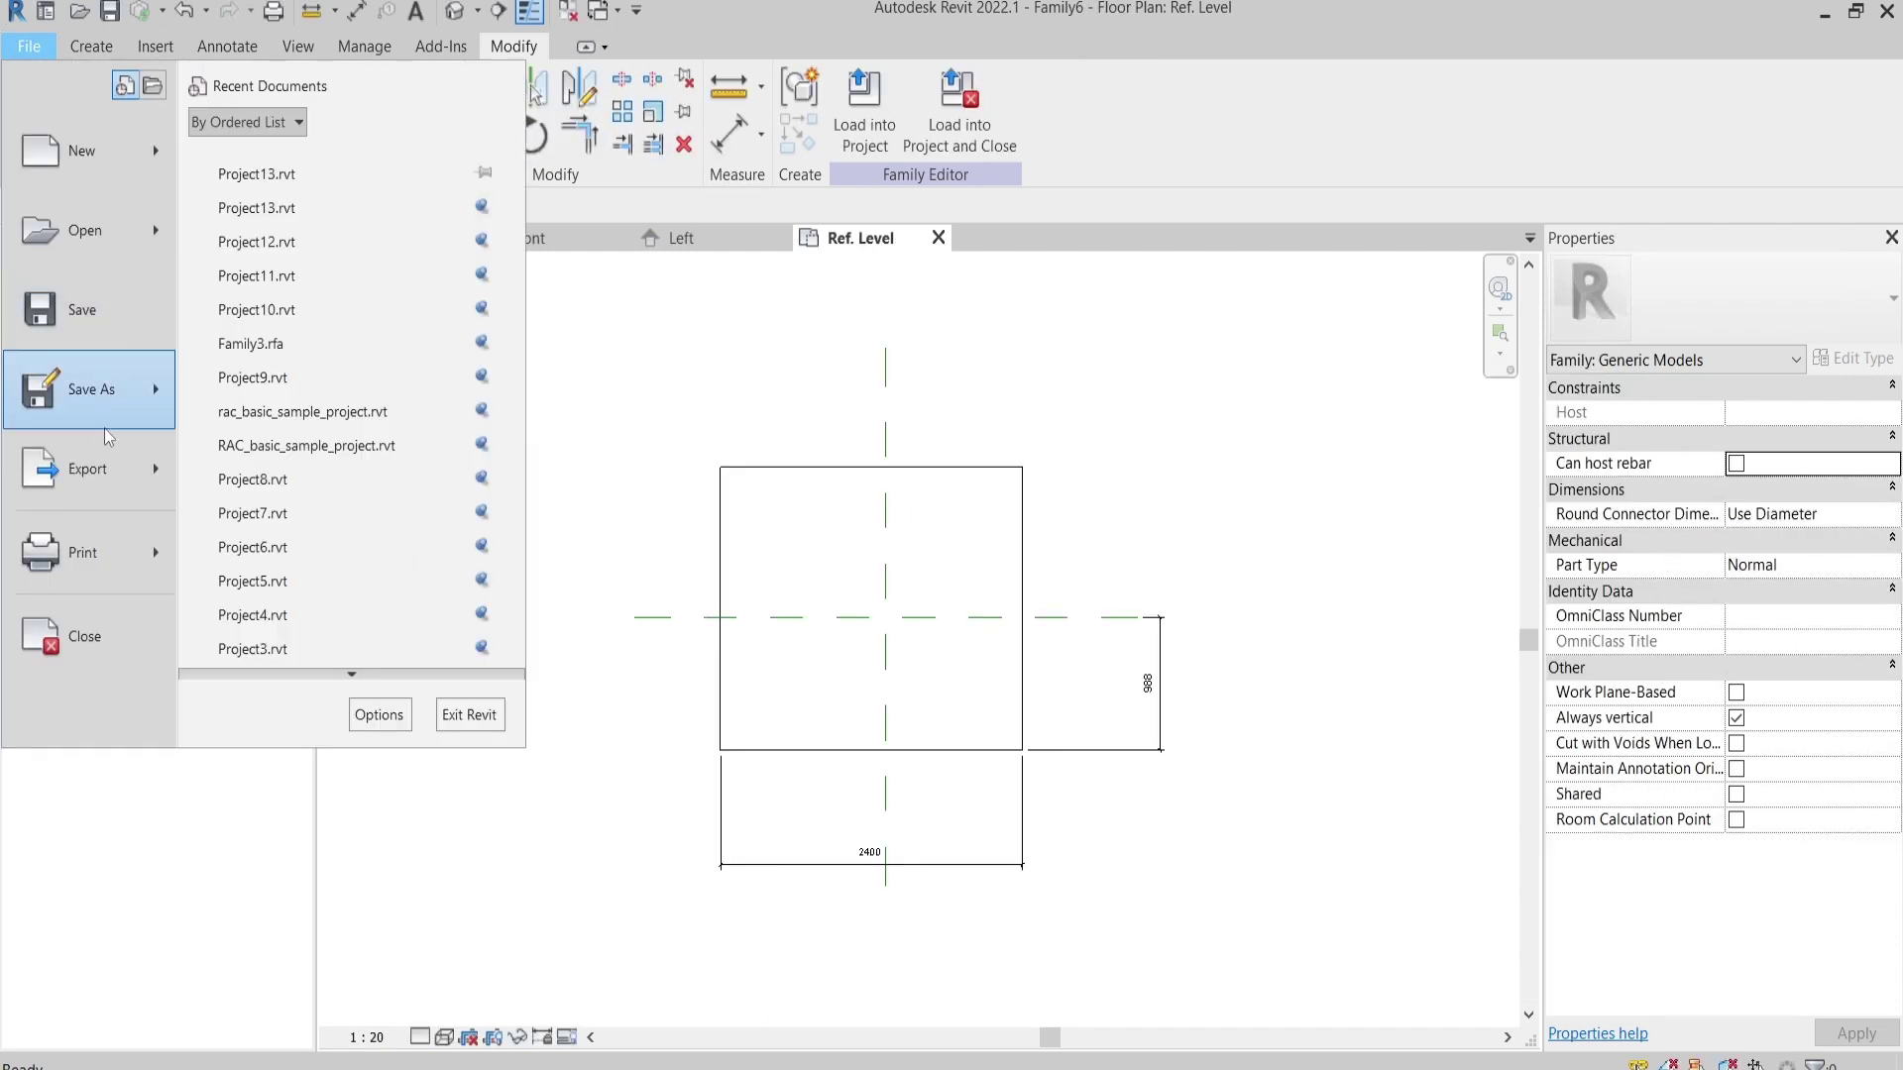
mouse_move(91, 389)
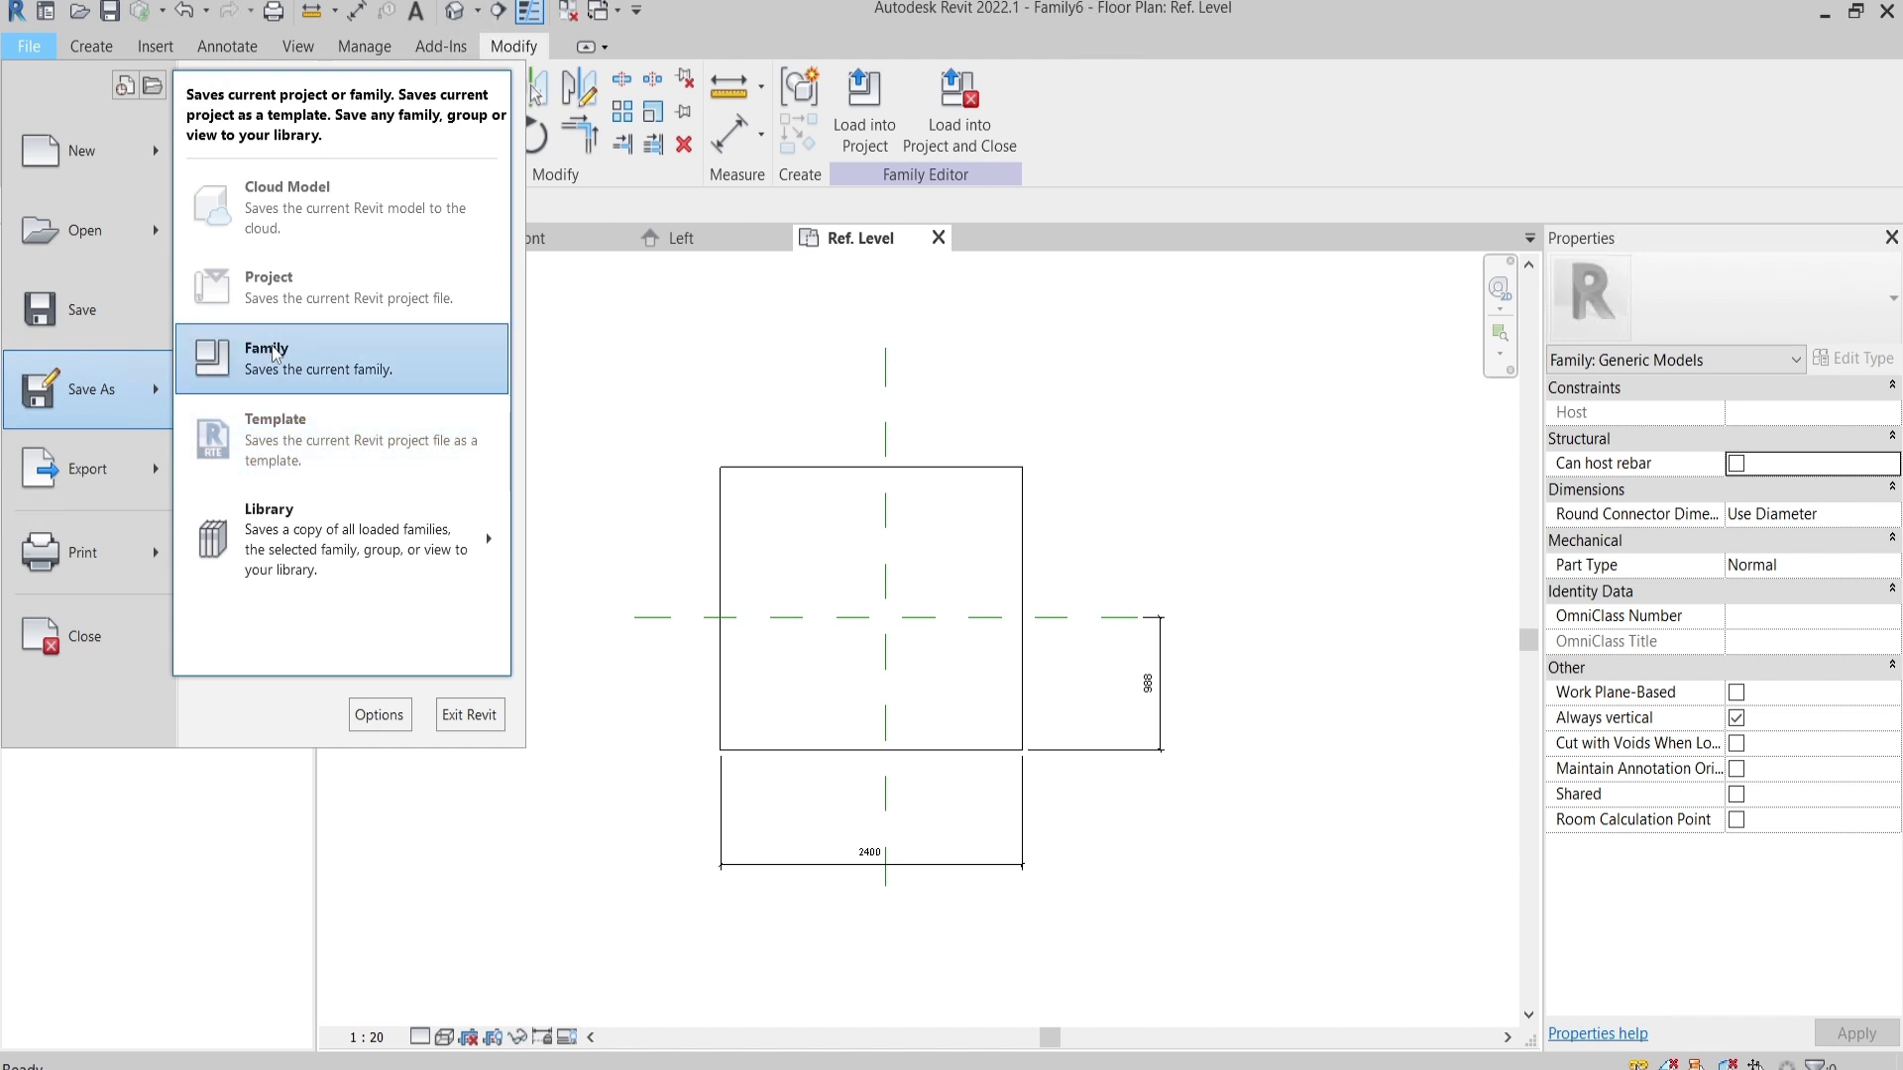
left_click(125, 315)
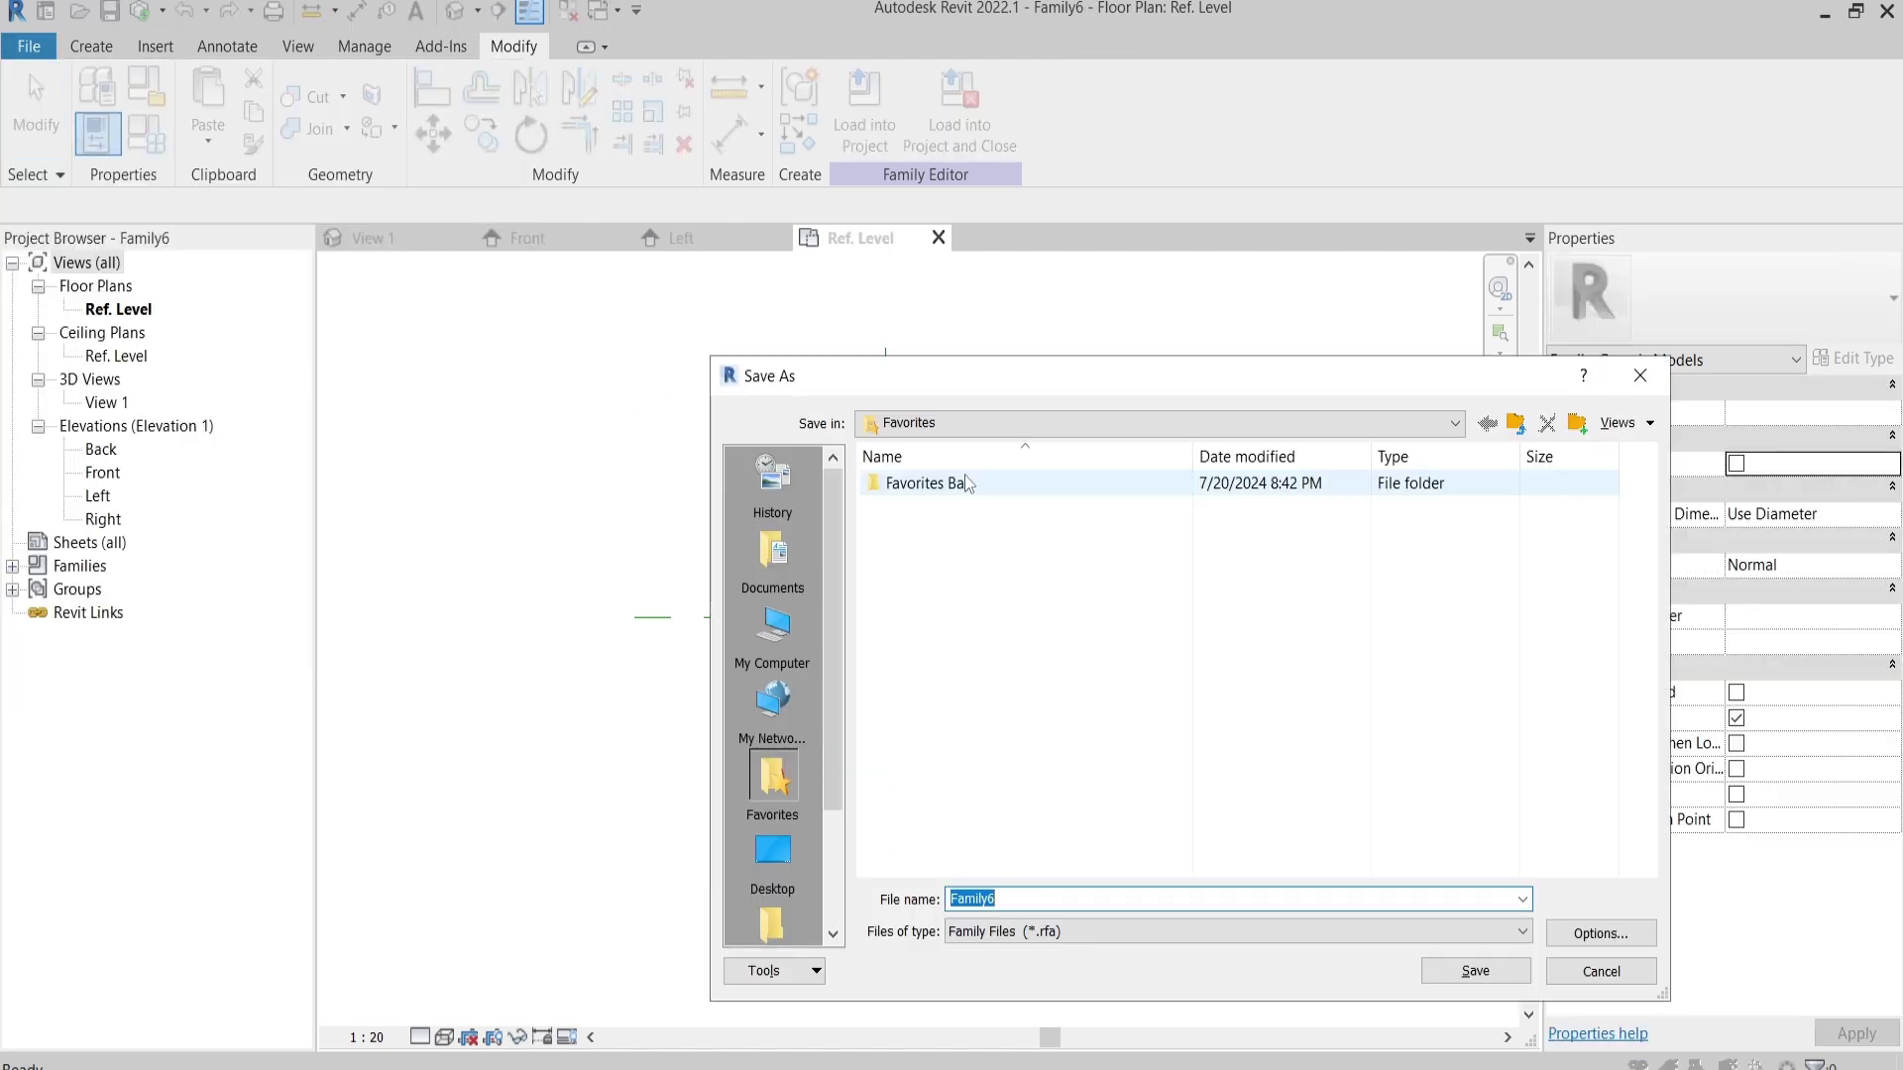
left_click_drag(1057, 384, 921, 321)
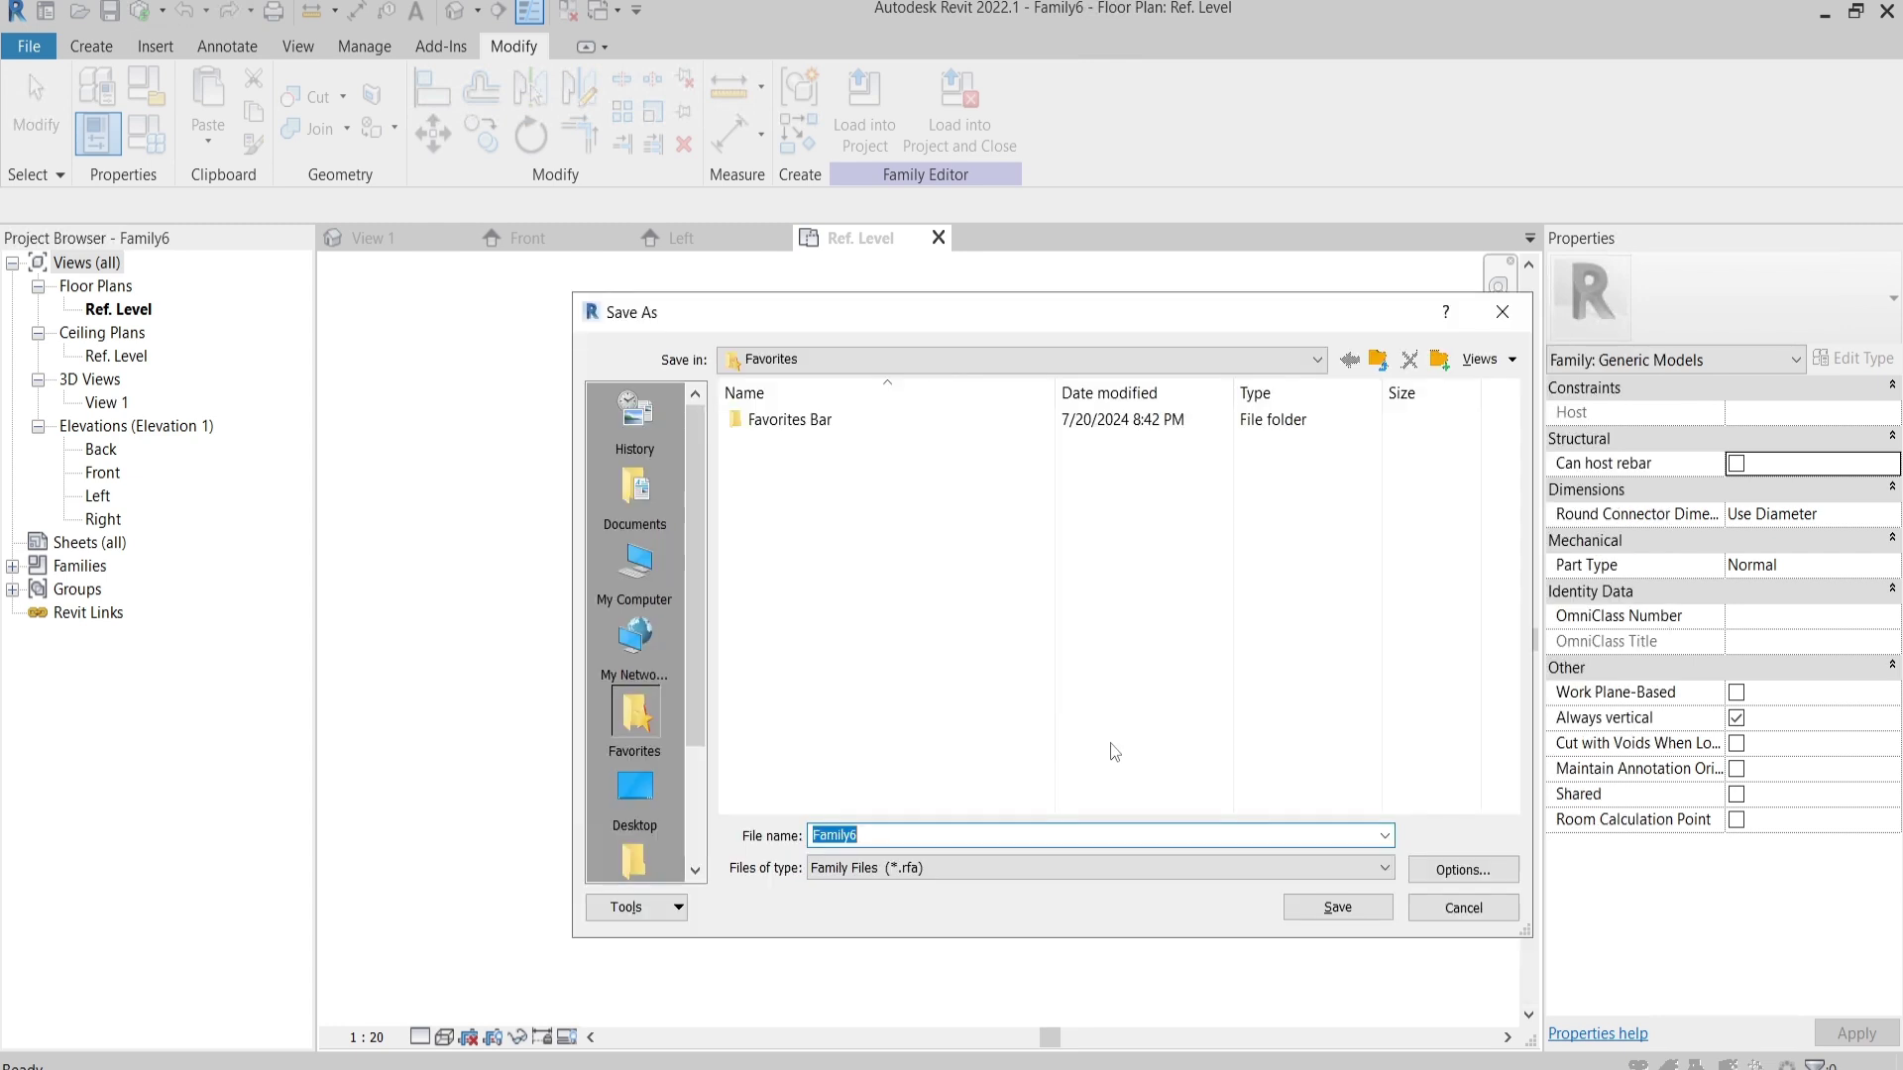
left_click(959, 868)
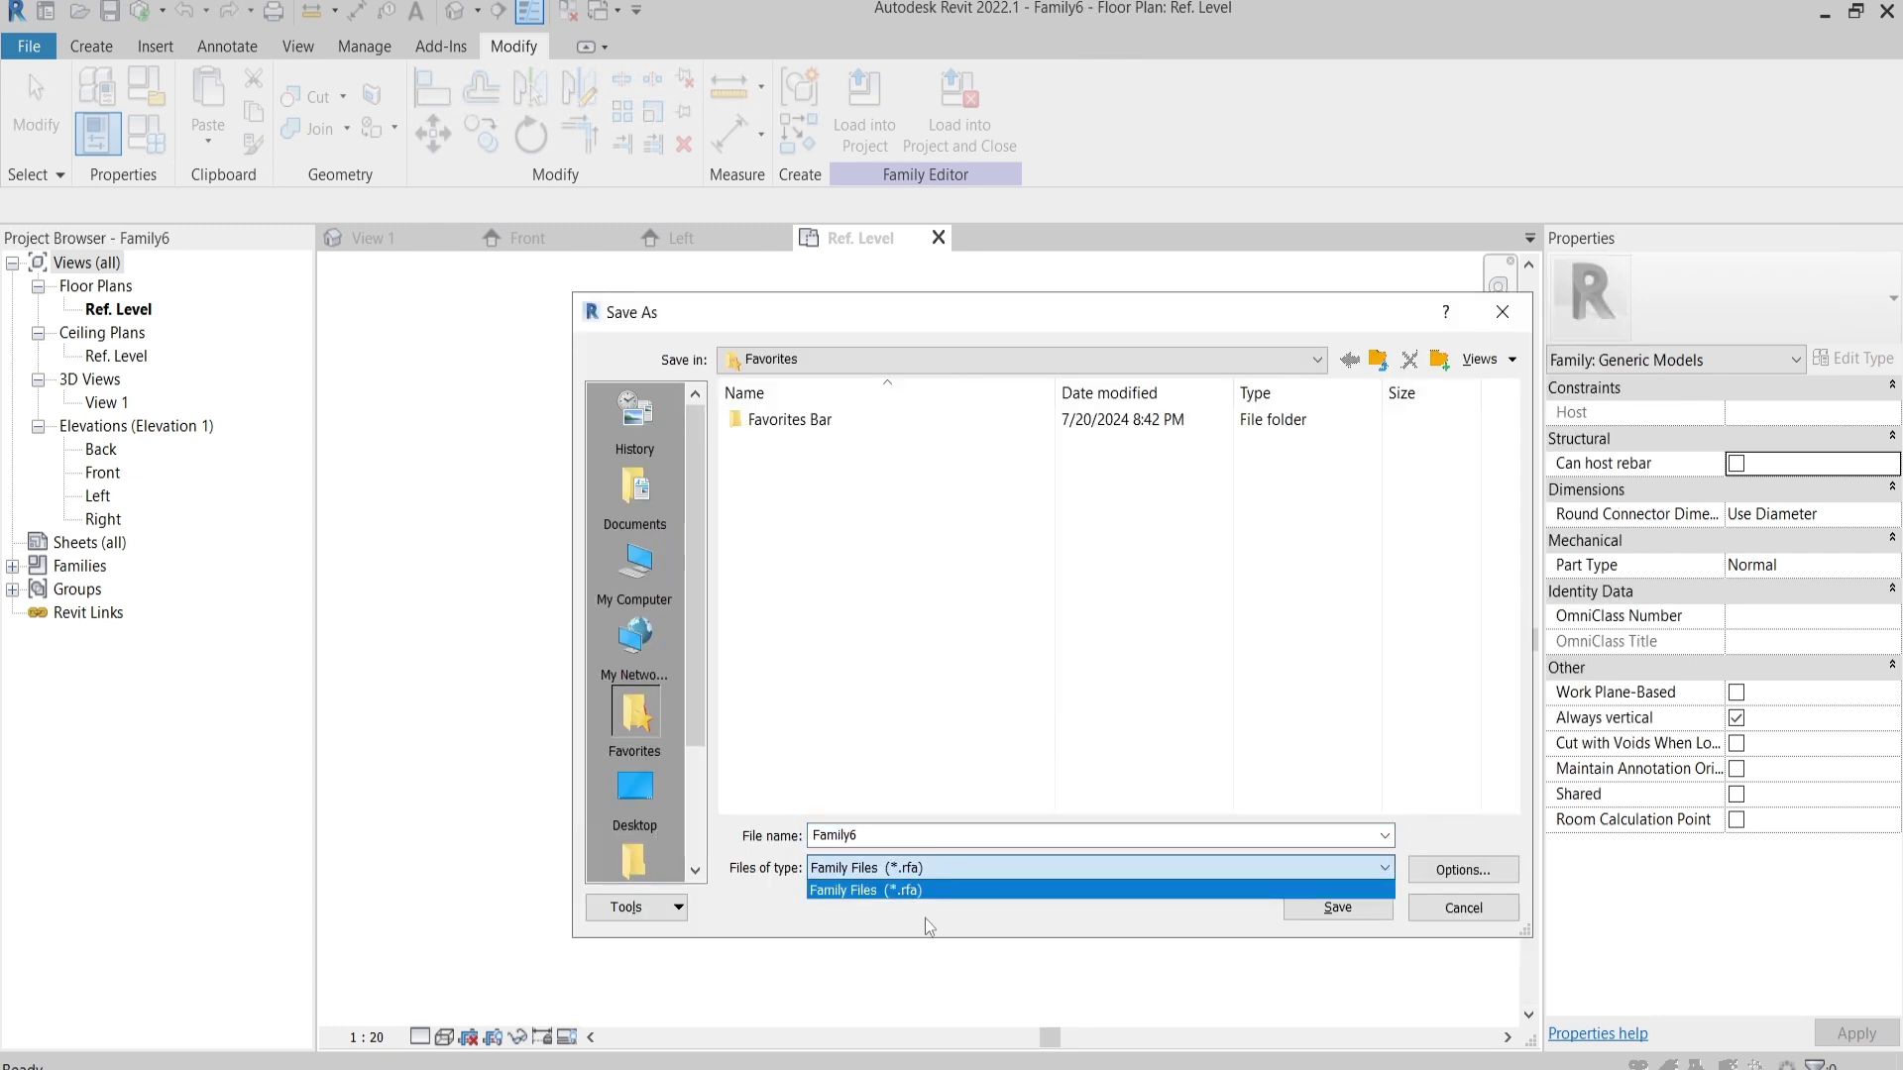
left_click(925, 917)
left_click(1440, 877)
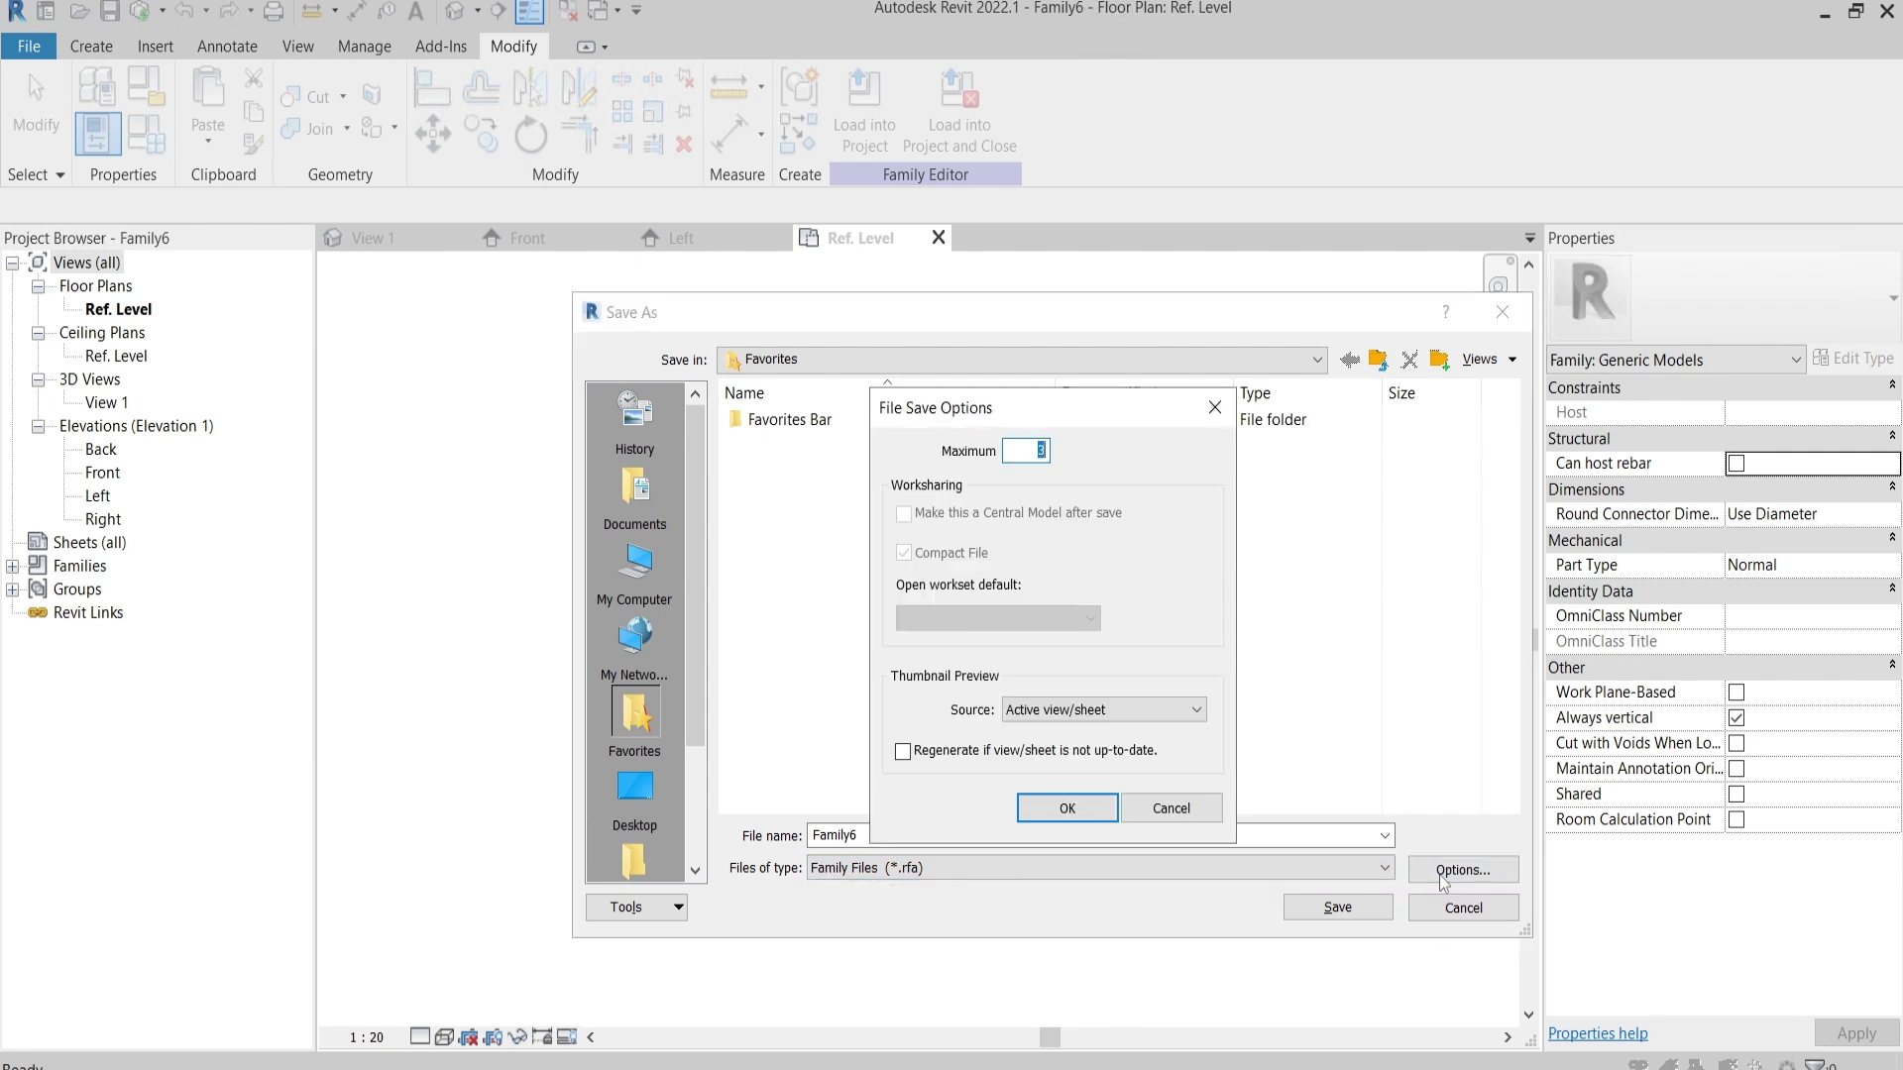
left_click(1171, 807)
key("alt+n")
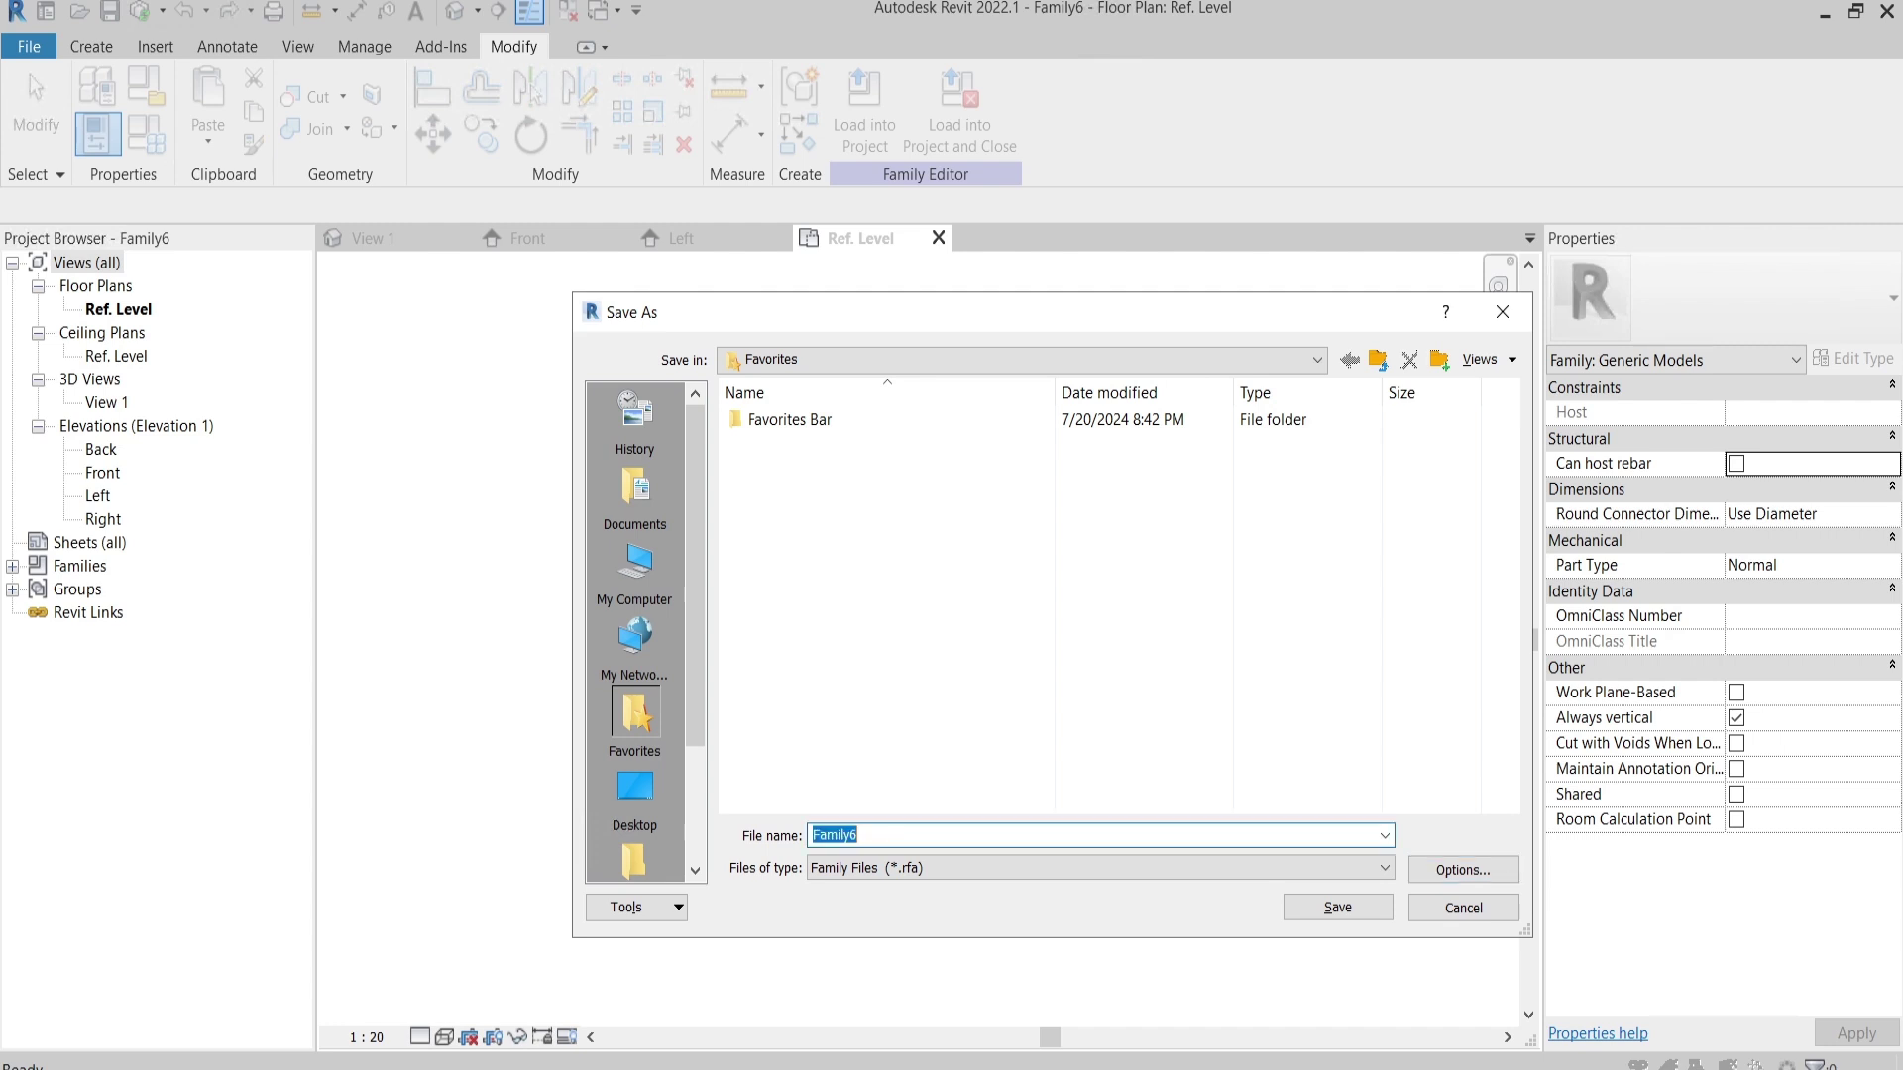
type("Tem")
type("plate")
left_click(1358, 911)
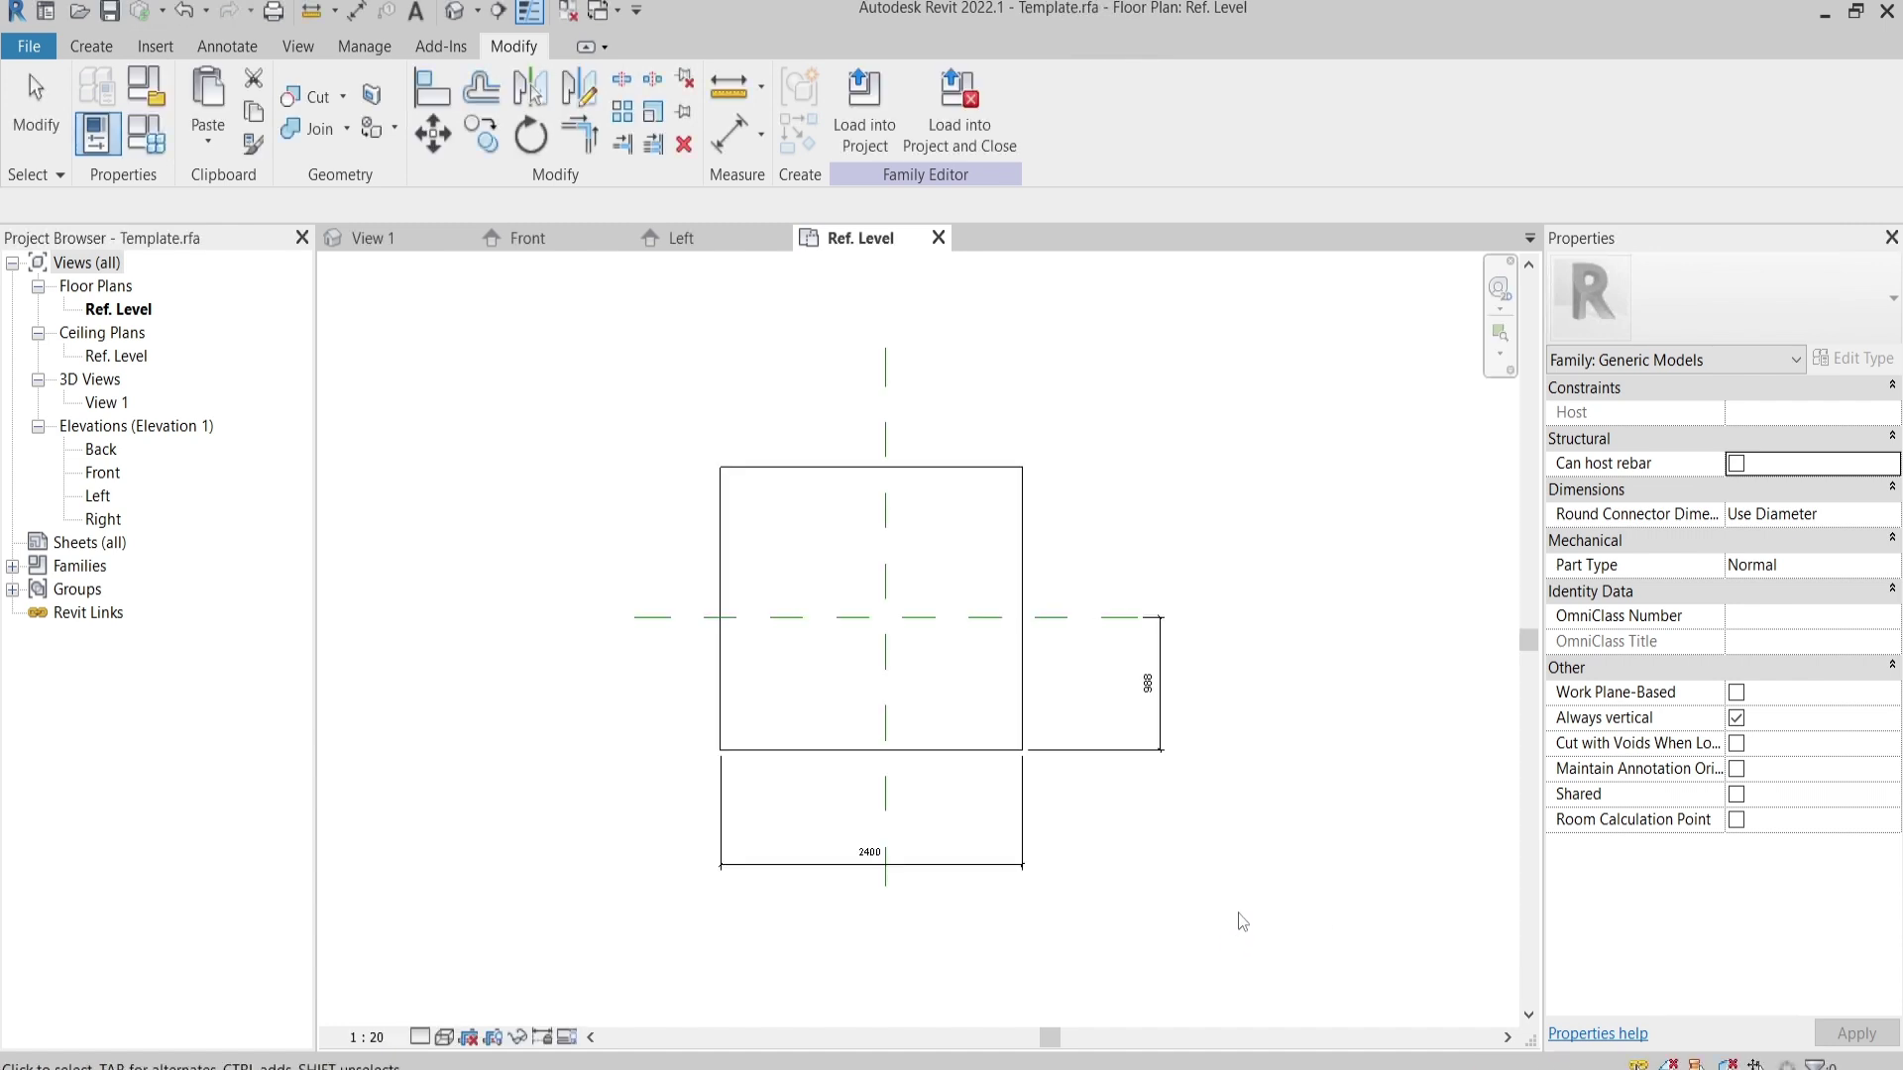
Step: Close the Template family and switch to File Explorer
left_click(27, 47)
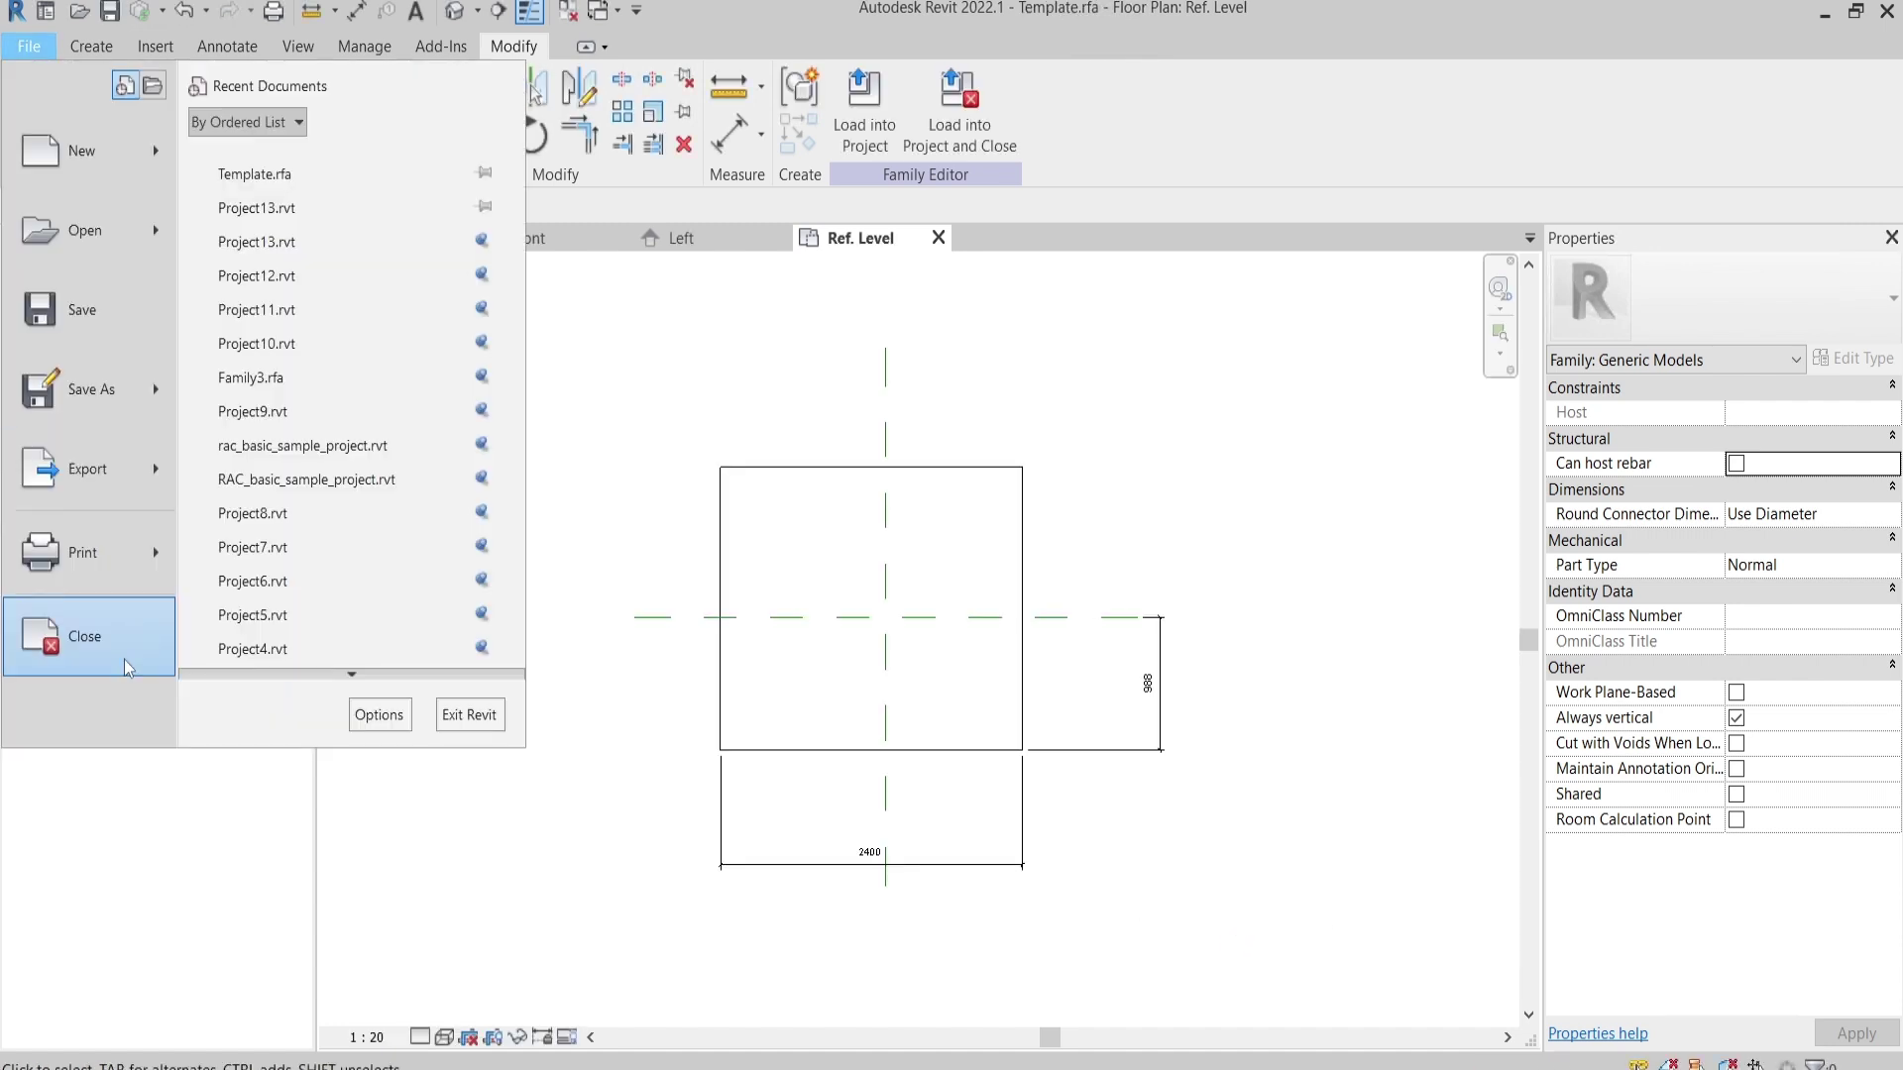
left_click(123, 659)
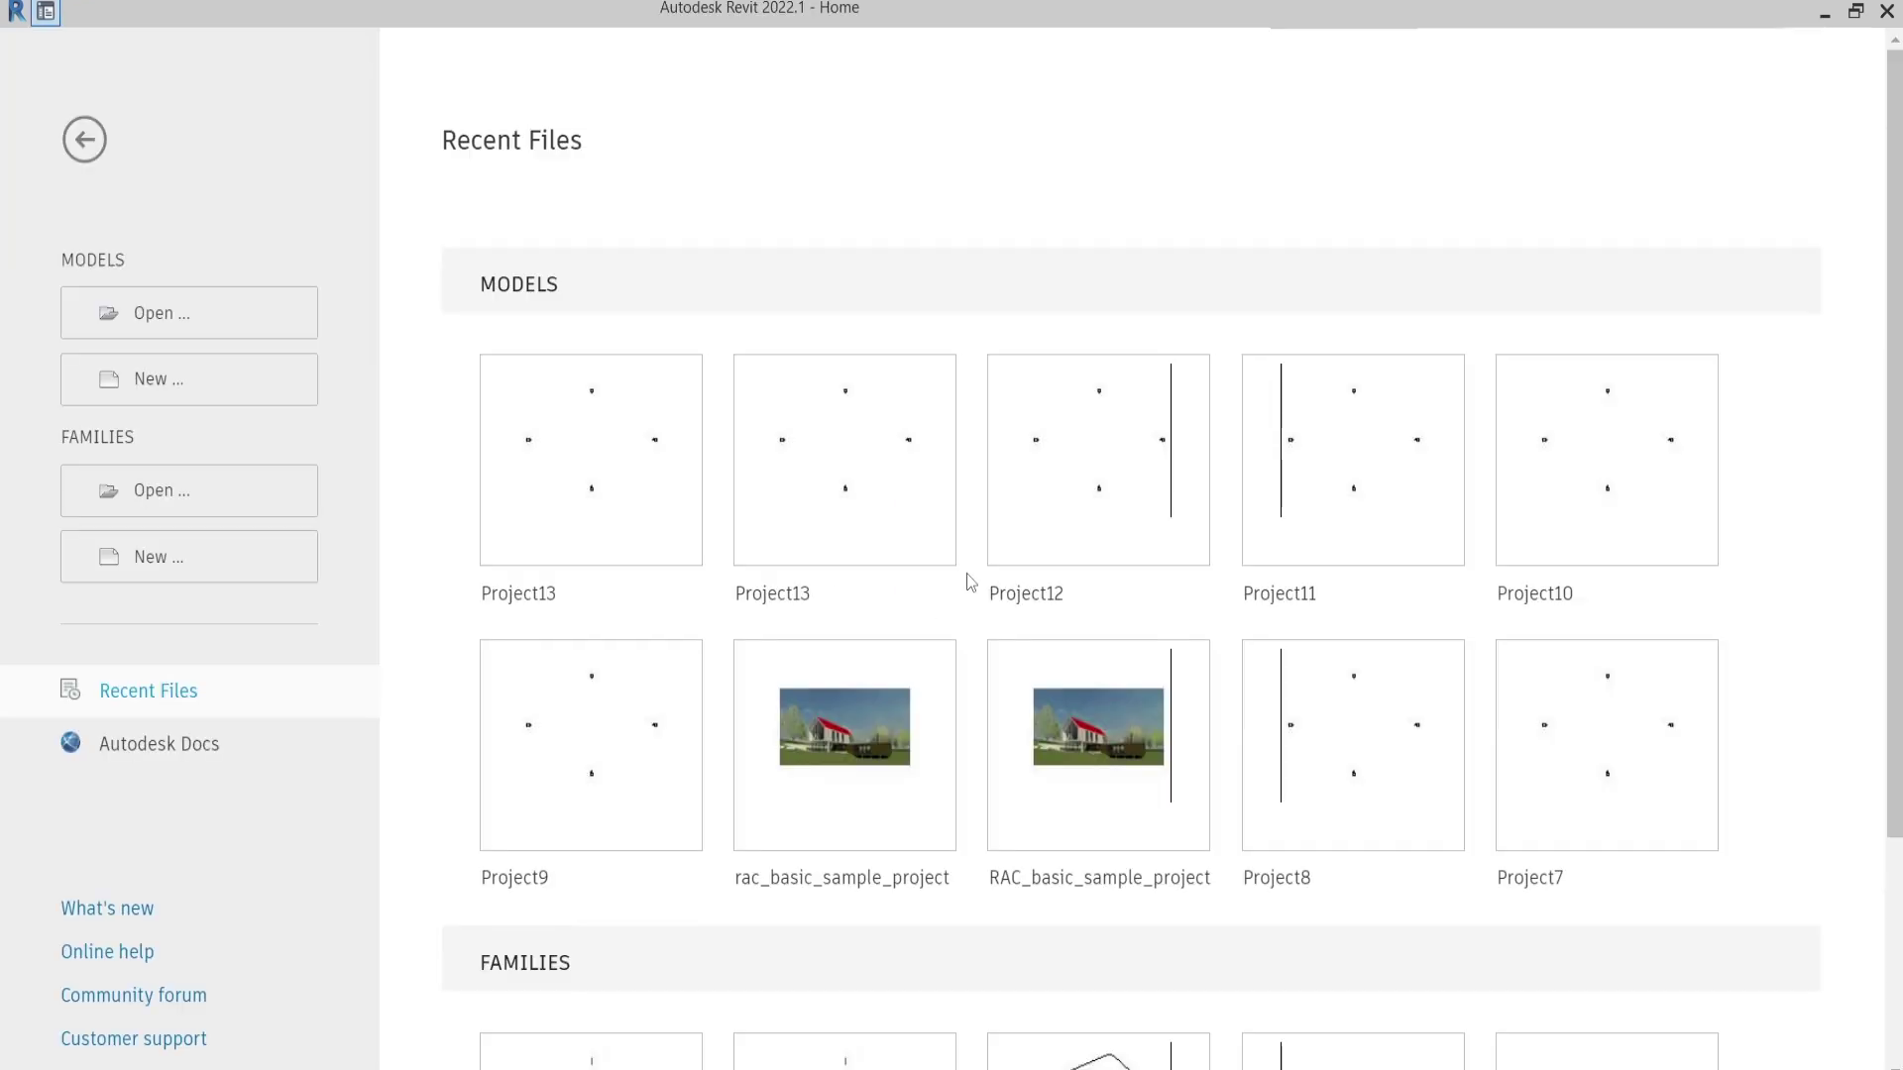
key("alt+Tab")
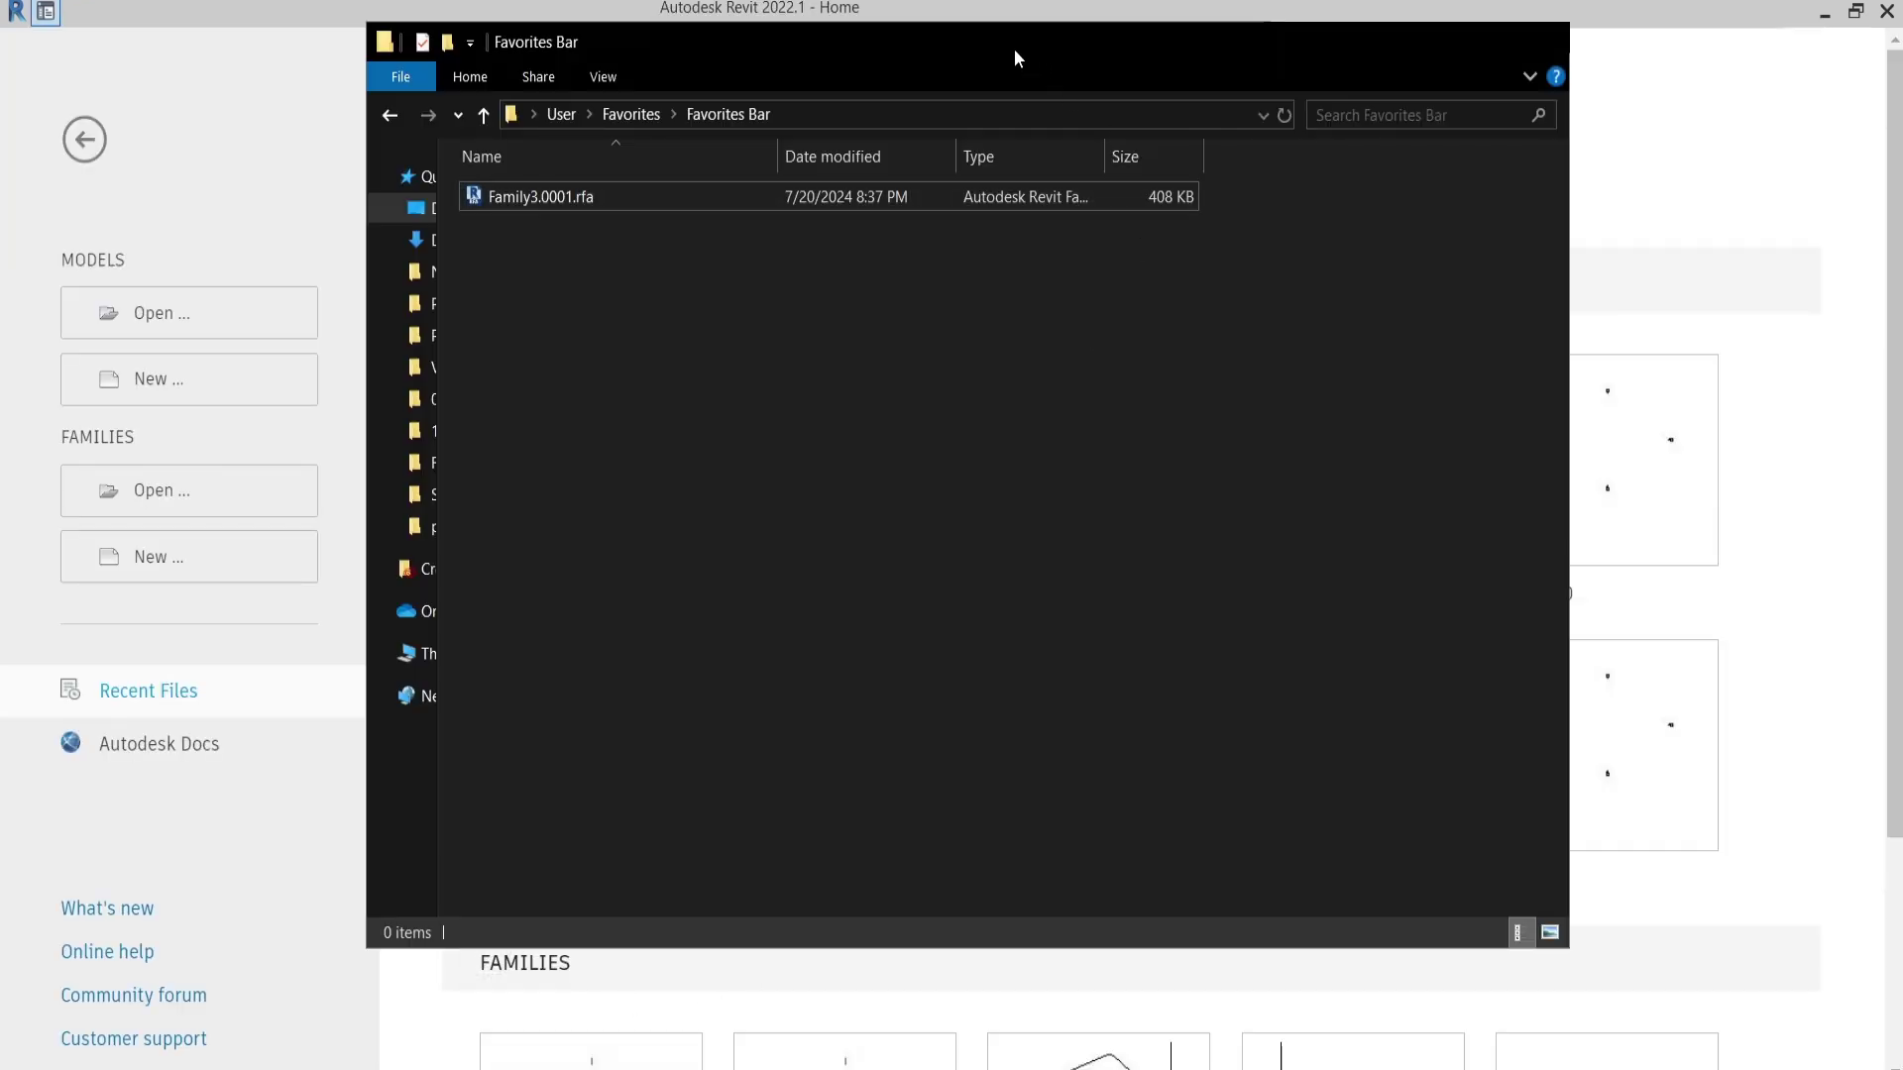
Step: Rename Template.rfa in Favorites to Template.rft, accept the extension change, and widen the Type column
left_click_drag(1015, 49, 951, 149)
left_click(570, 215)
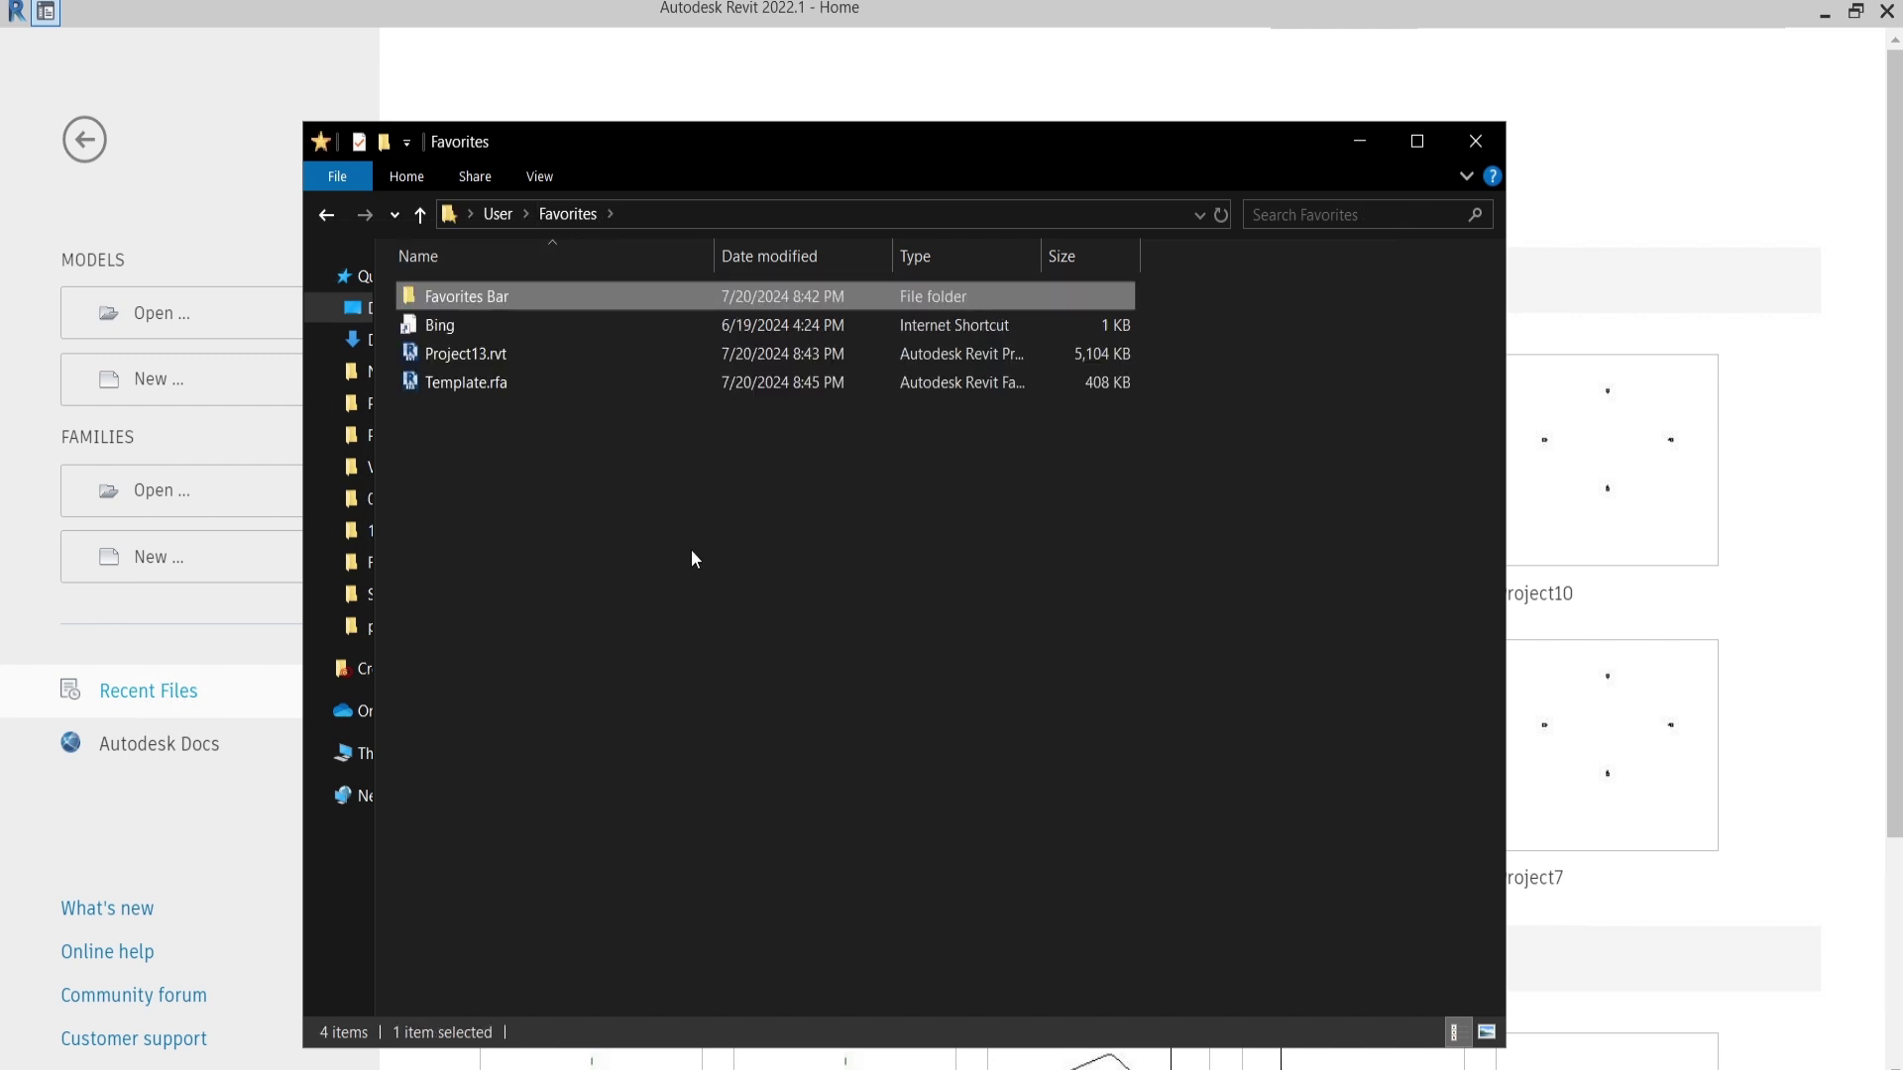
key("End")
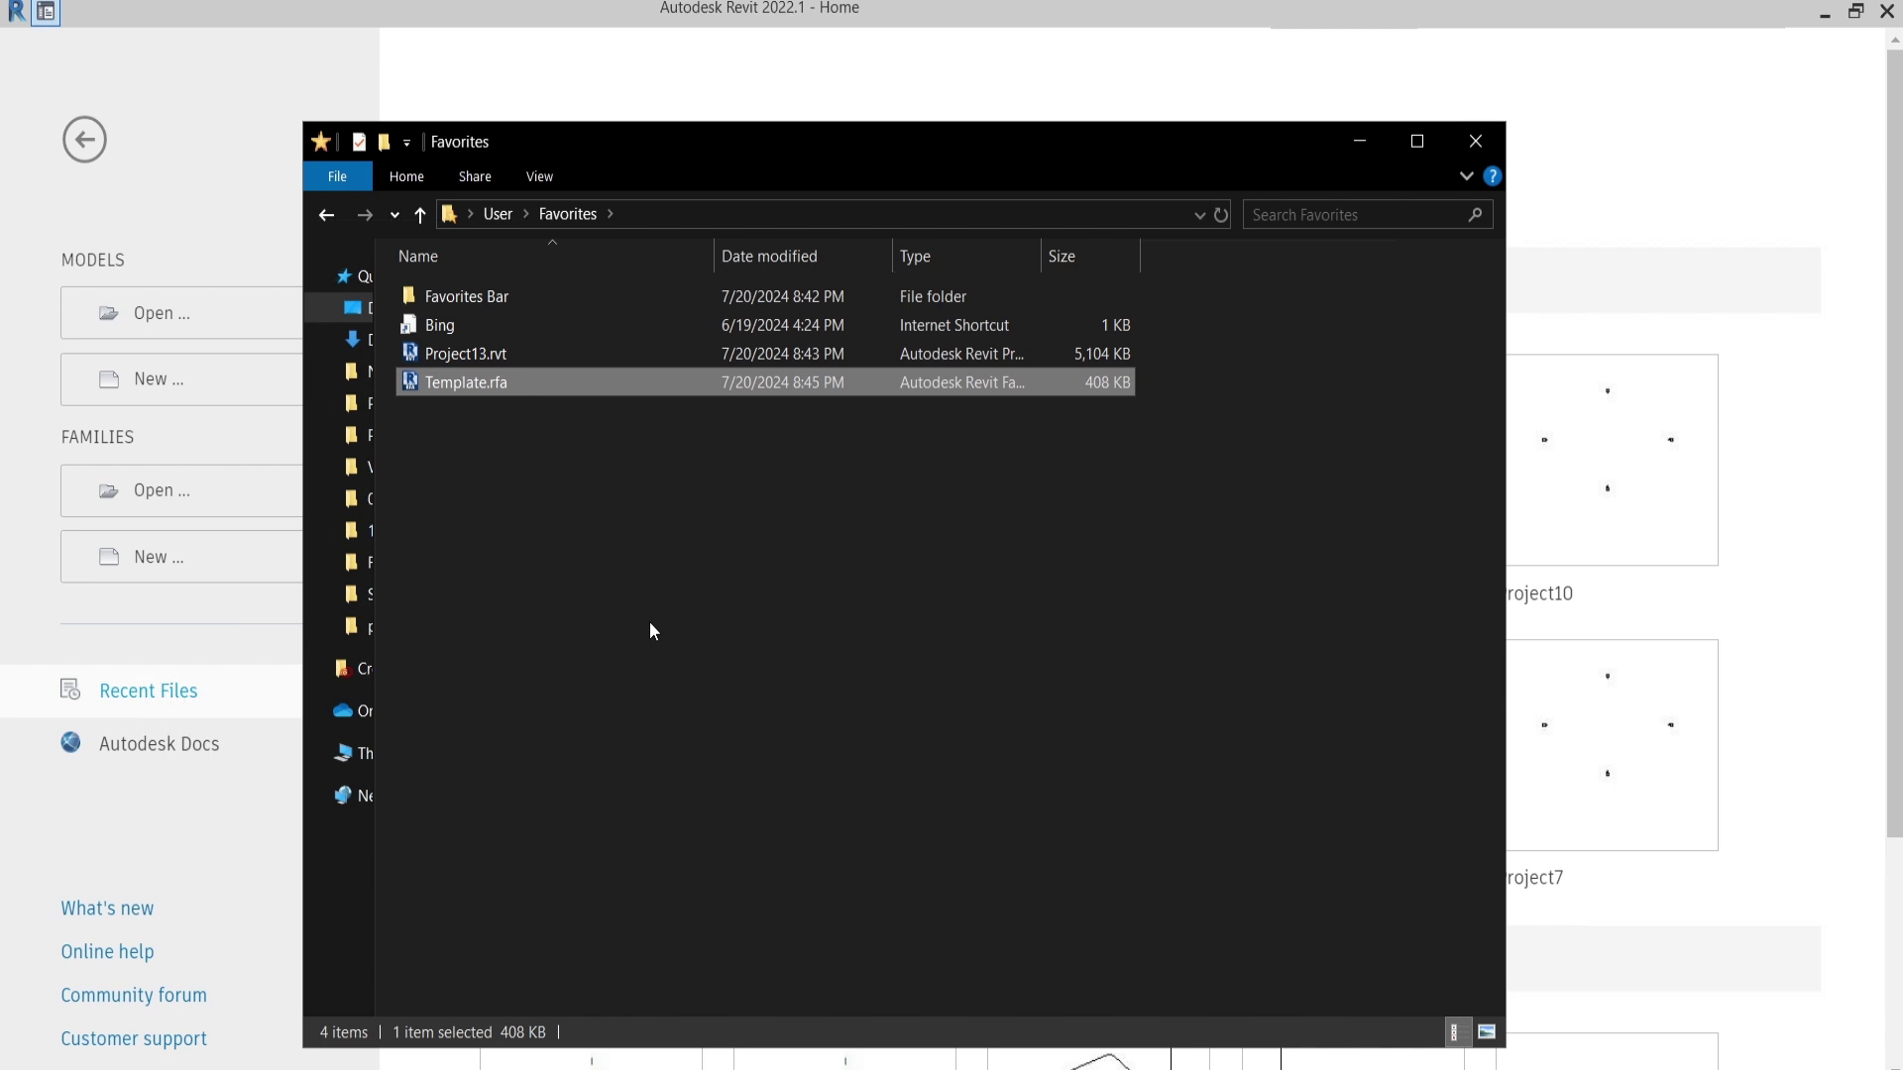
key("F2")
key("Right")
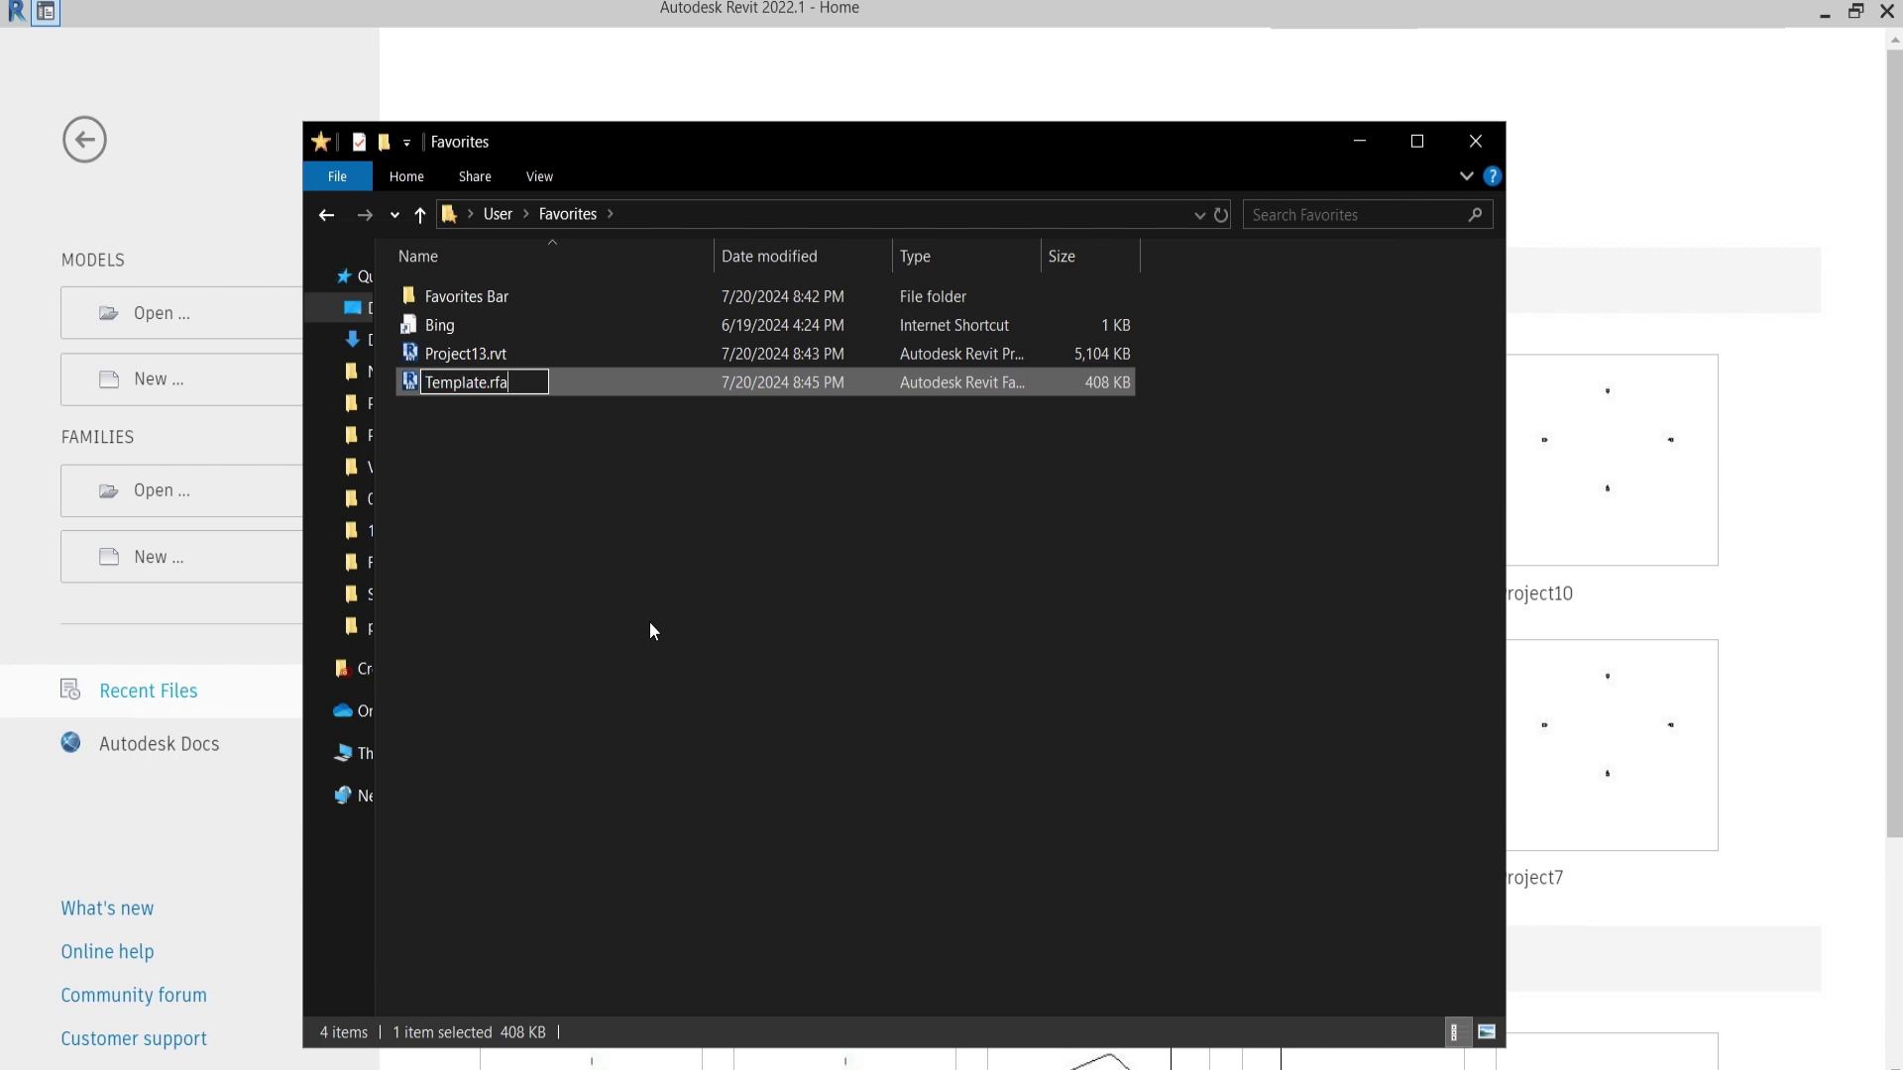
key("BackSpace")
type("t")
key("Return")
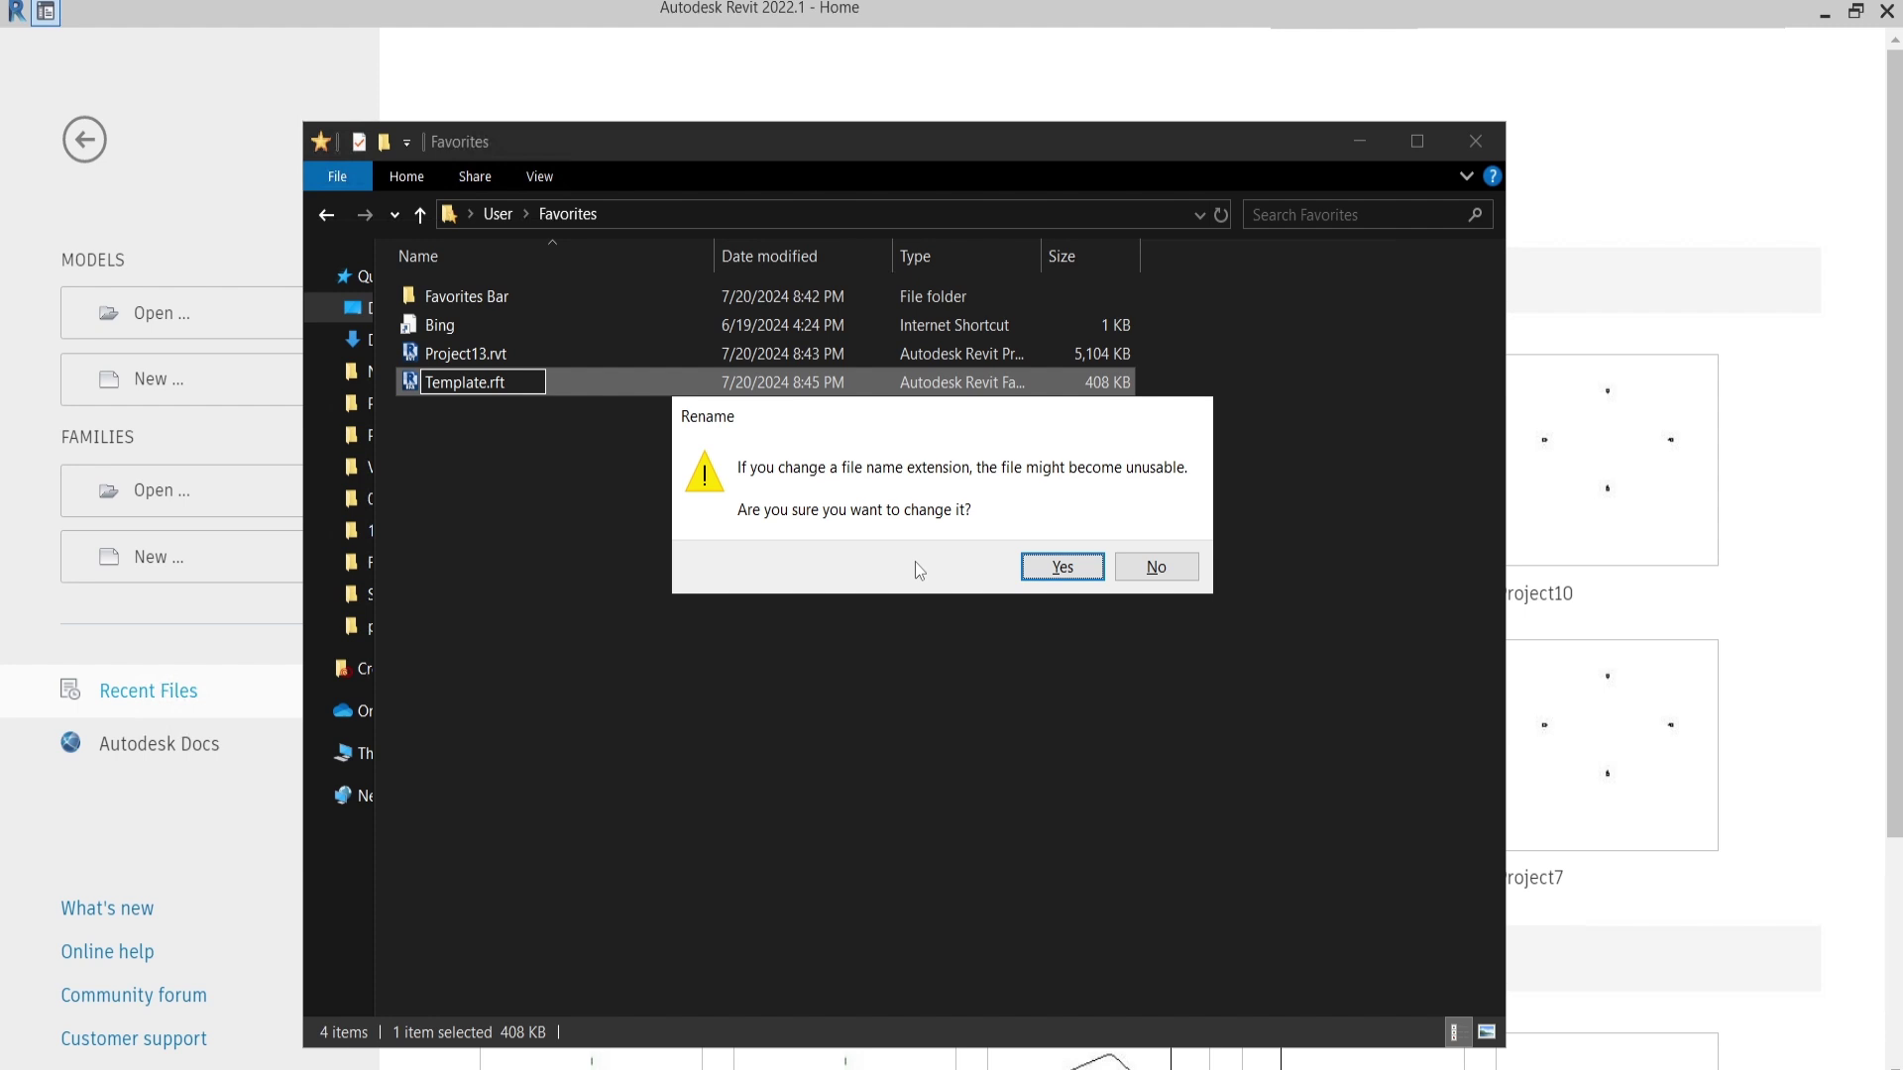
left_click(1056, 566)
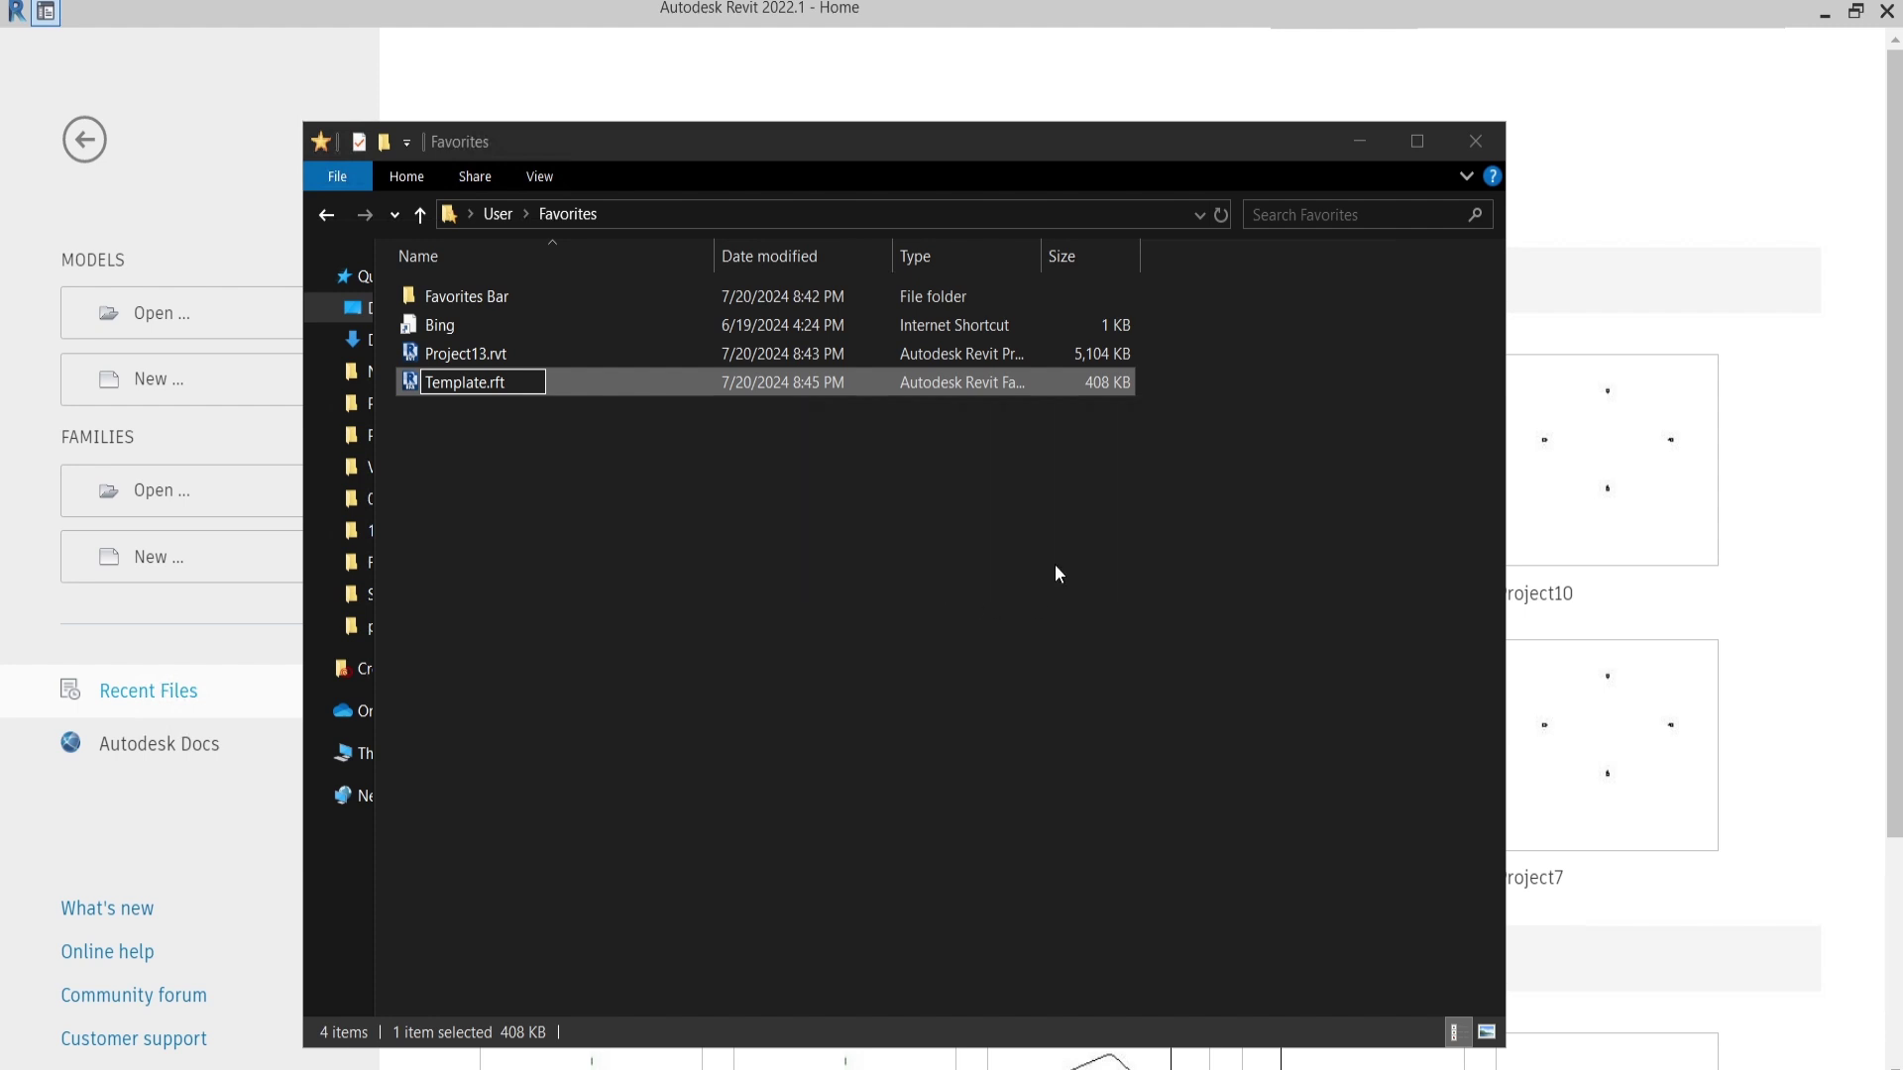
left_click(857, 701)
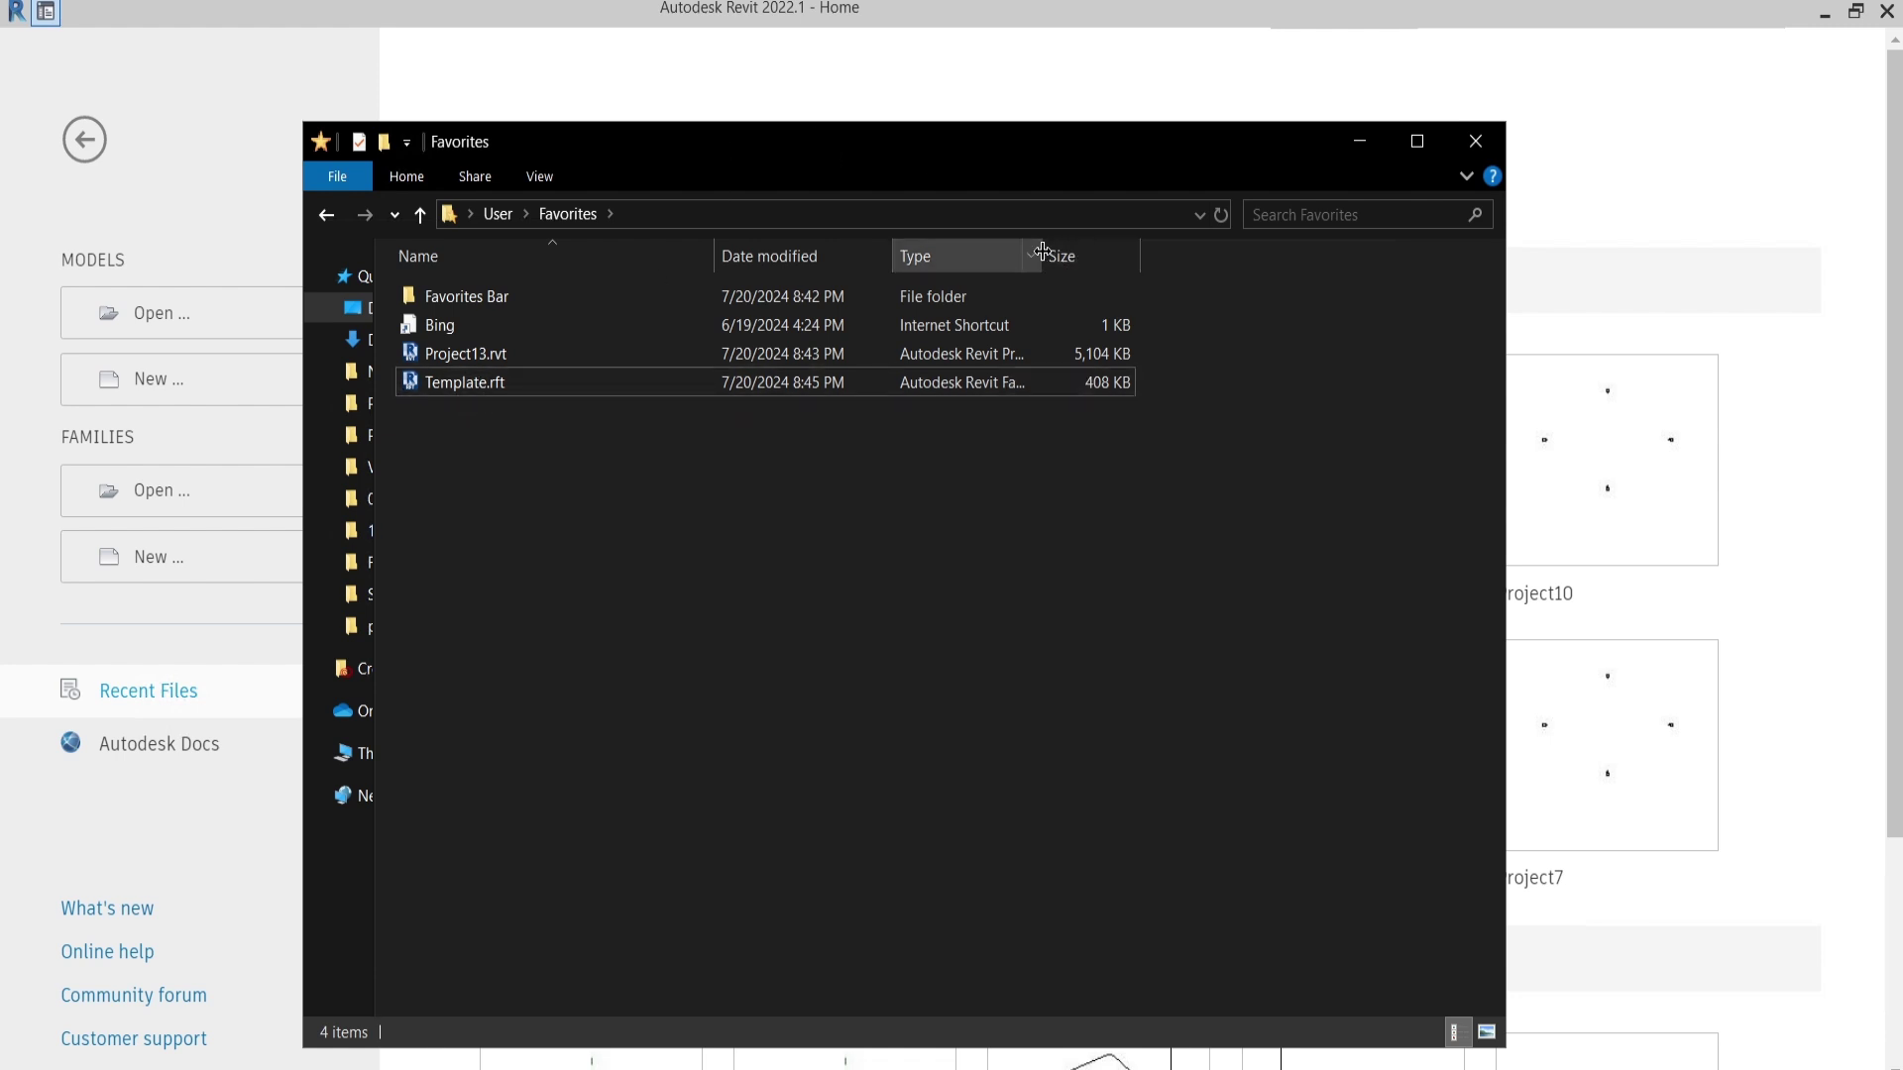
left_click_drag(1041, 256, 1141, 256)
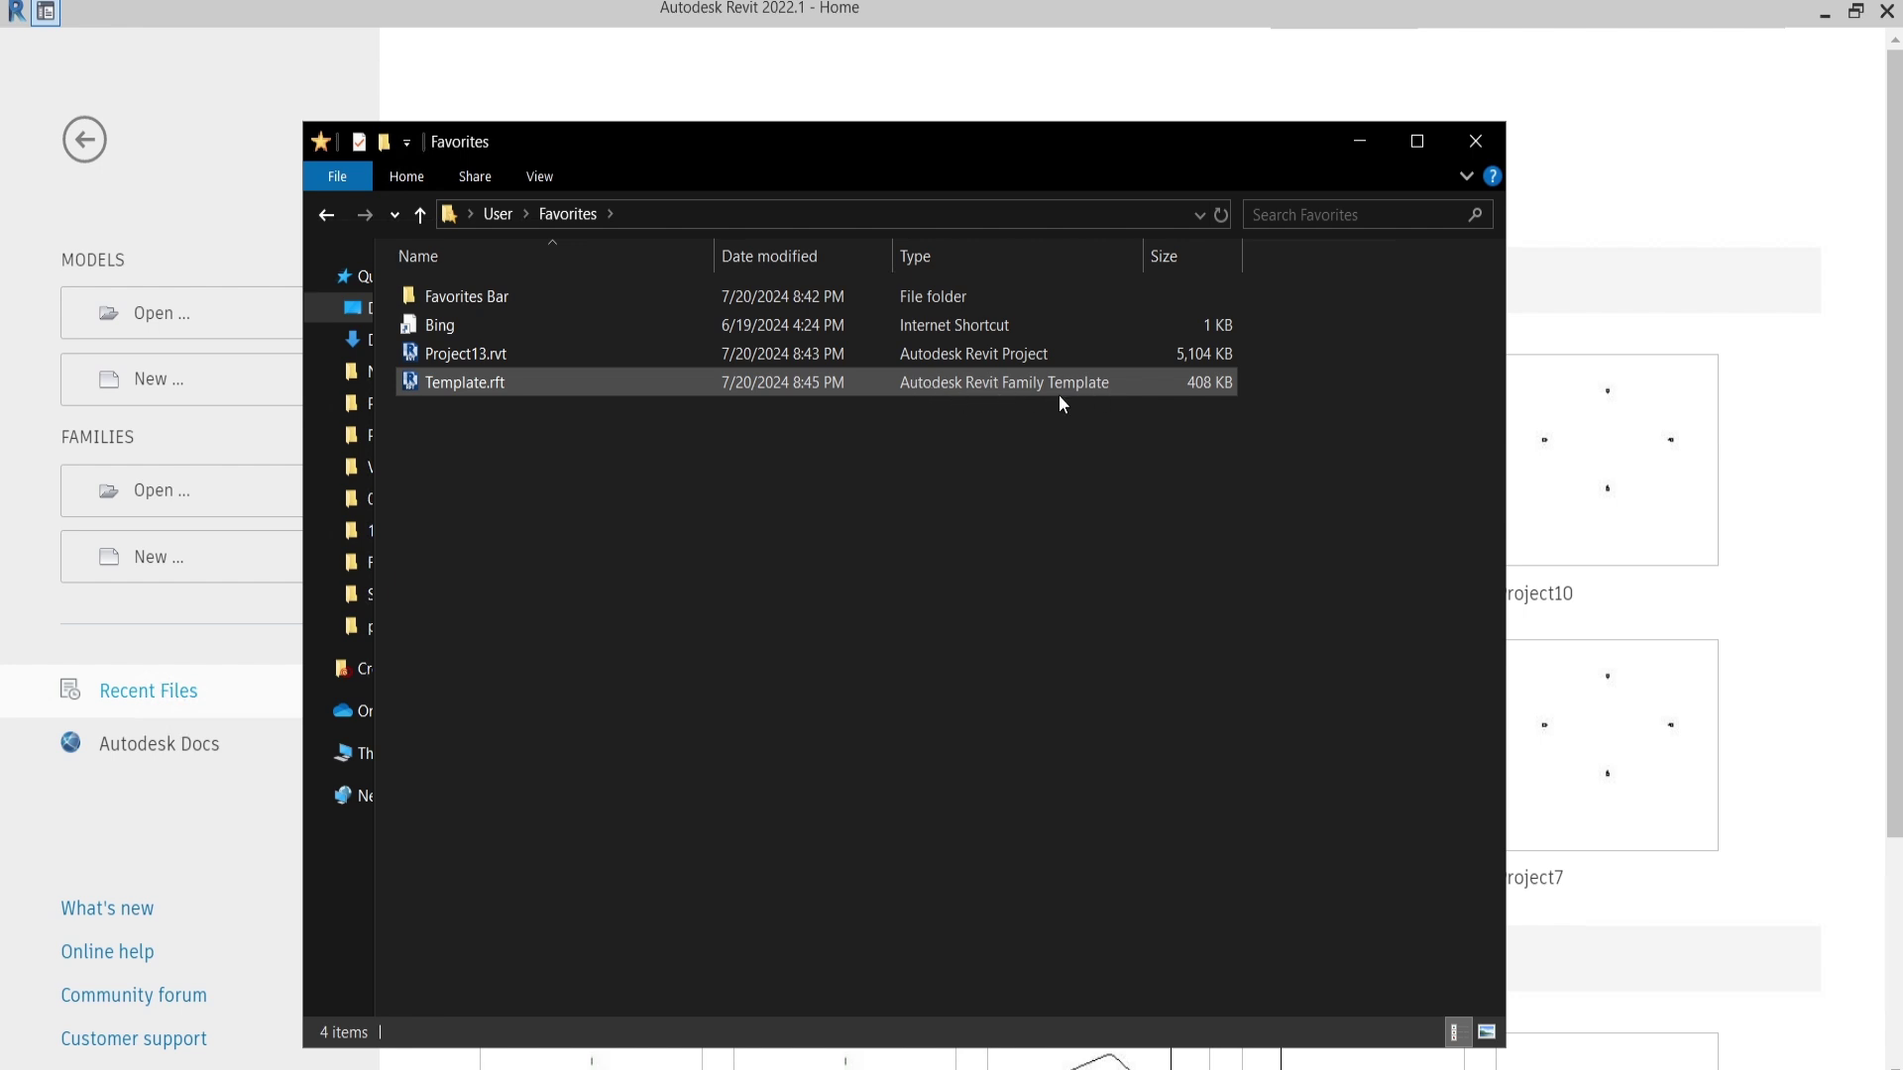
Step: From the Home screen, create a new family from the custom Template.rft in Favorites
left_click(1093, 58)
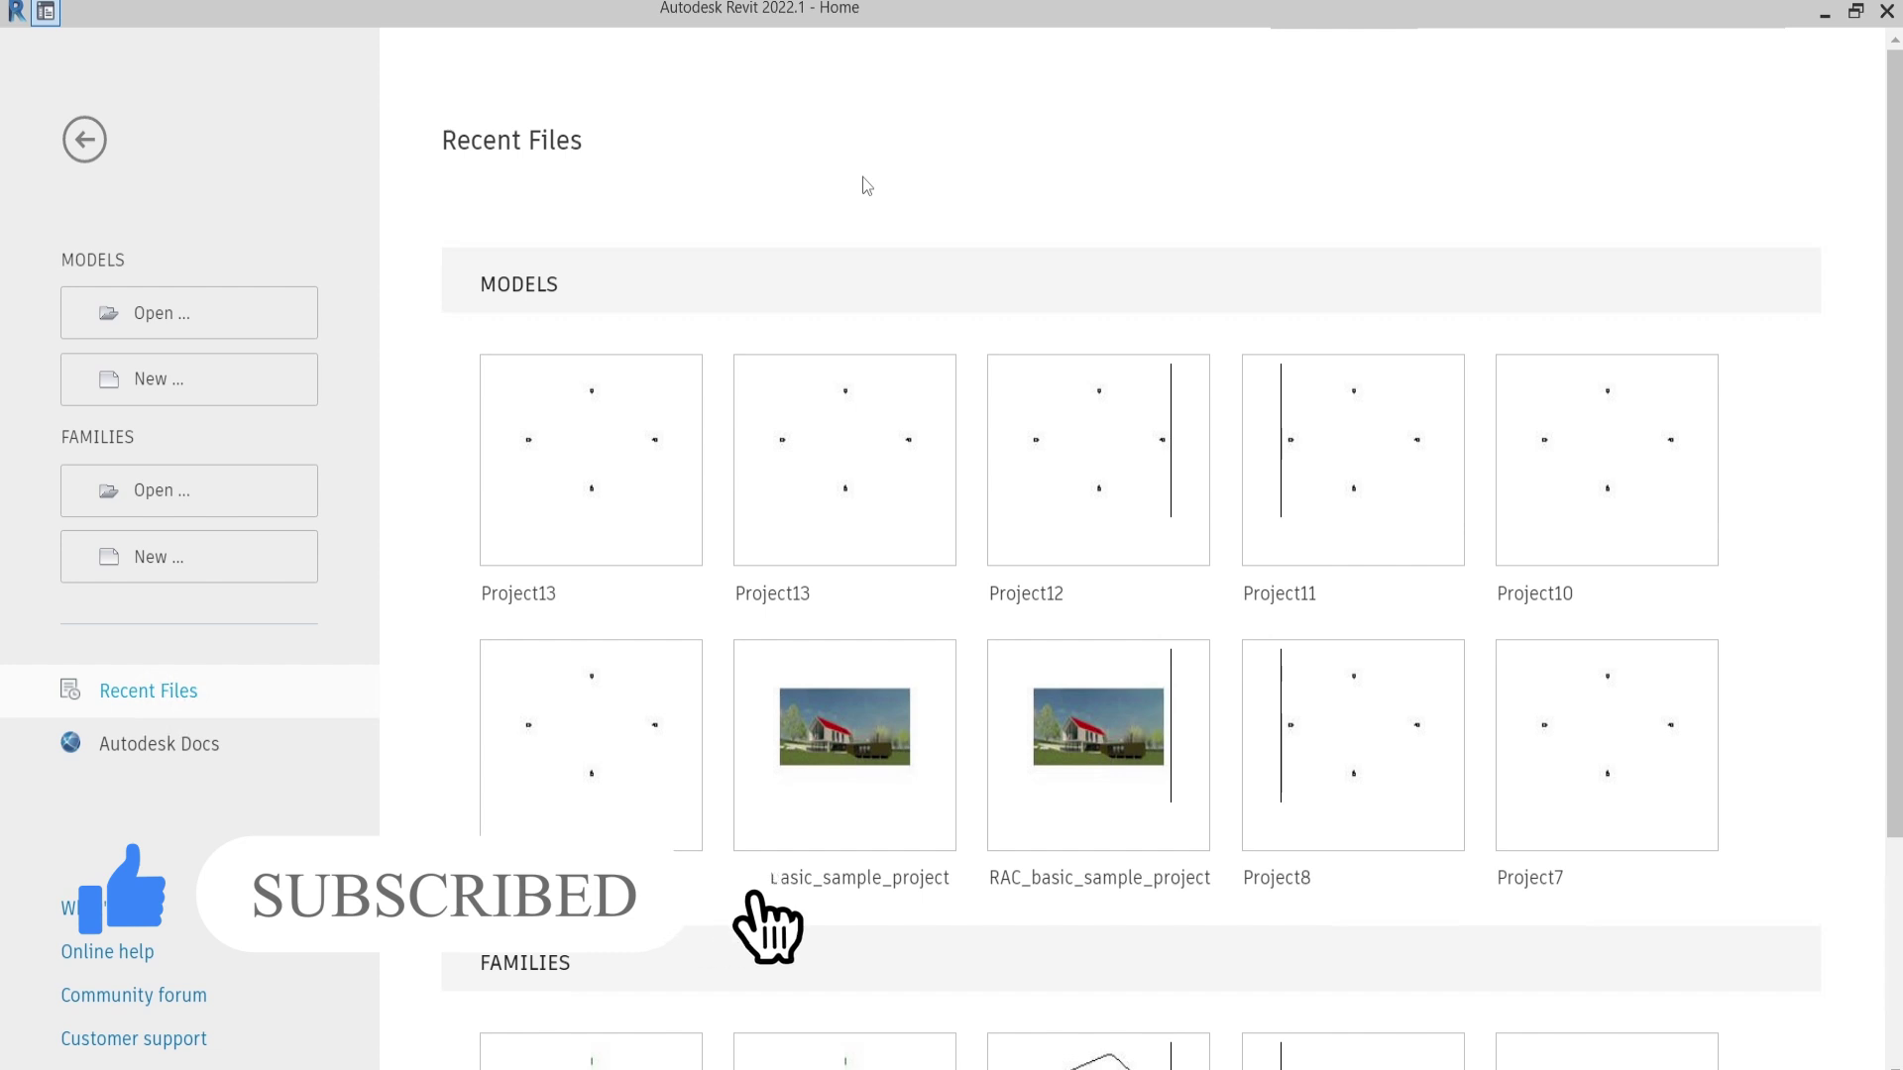
left_click(282, 568)
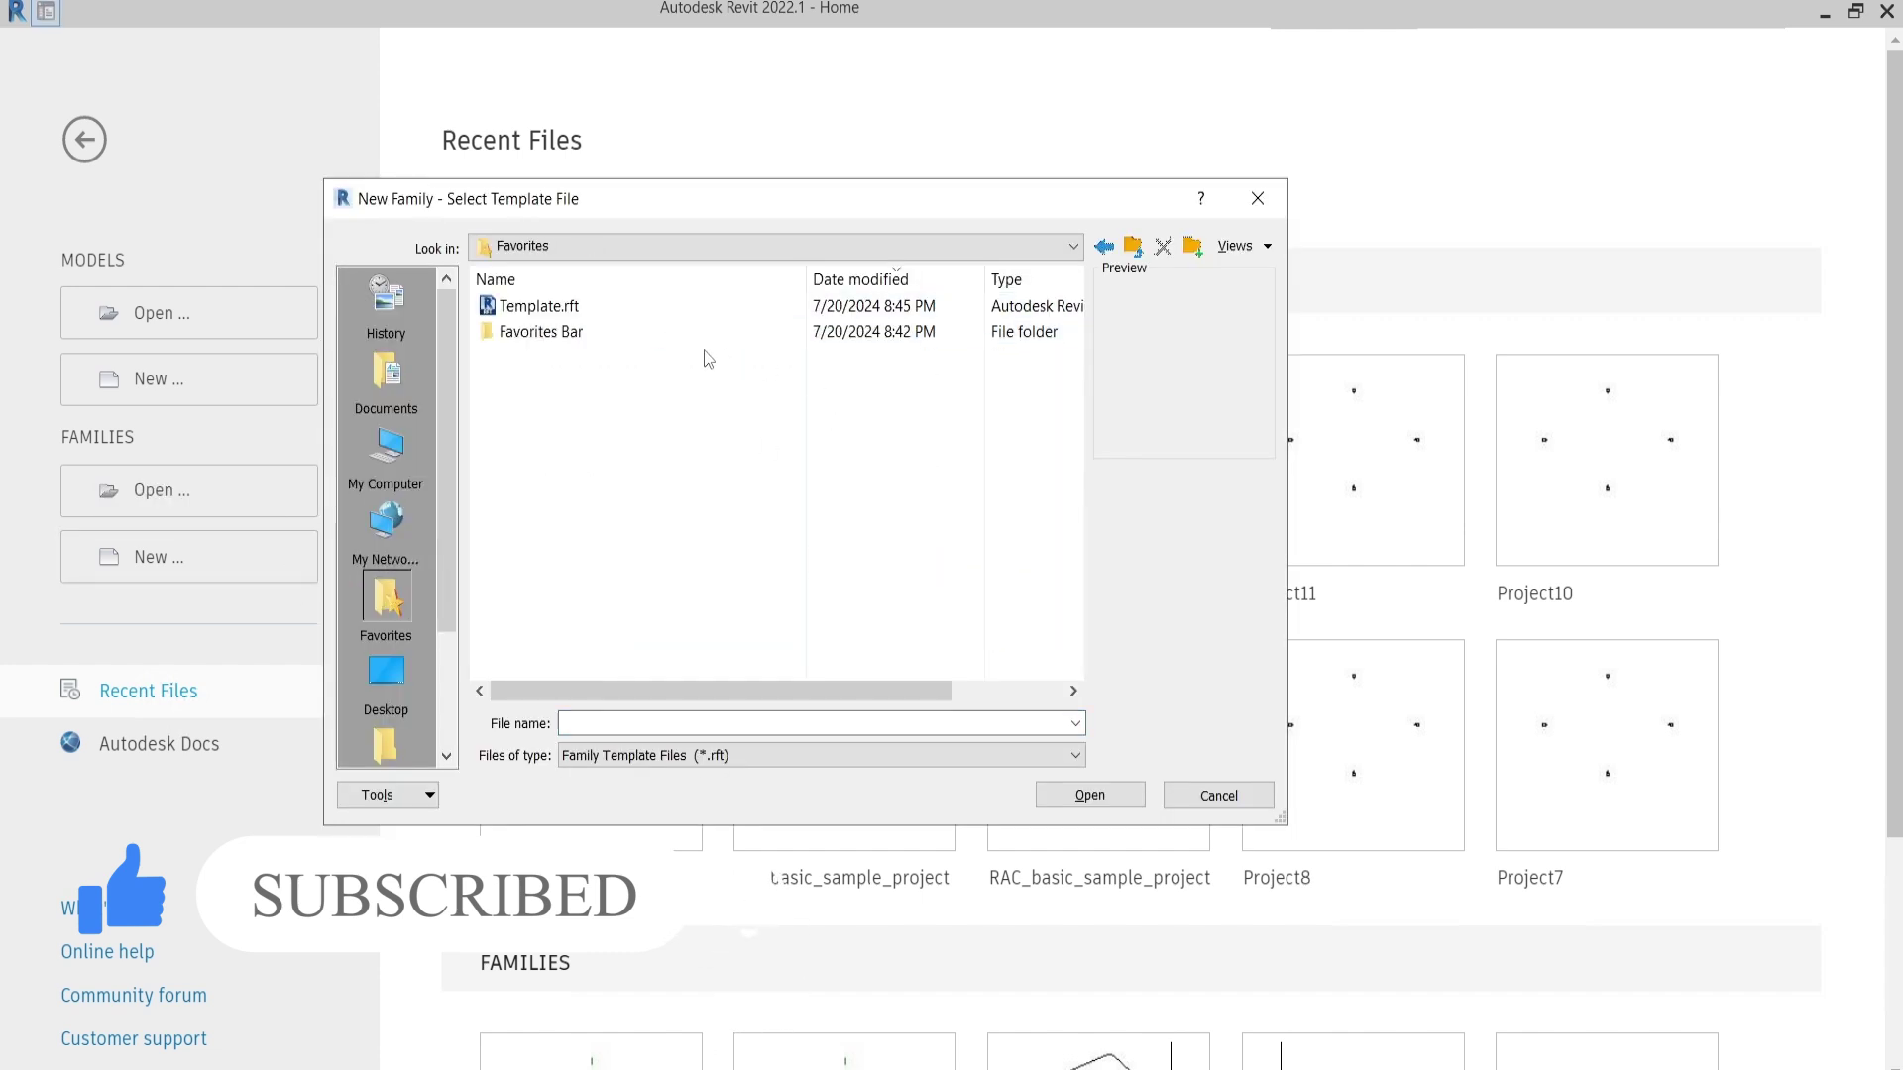
left_click(612, 309)
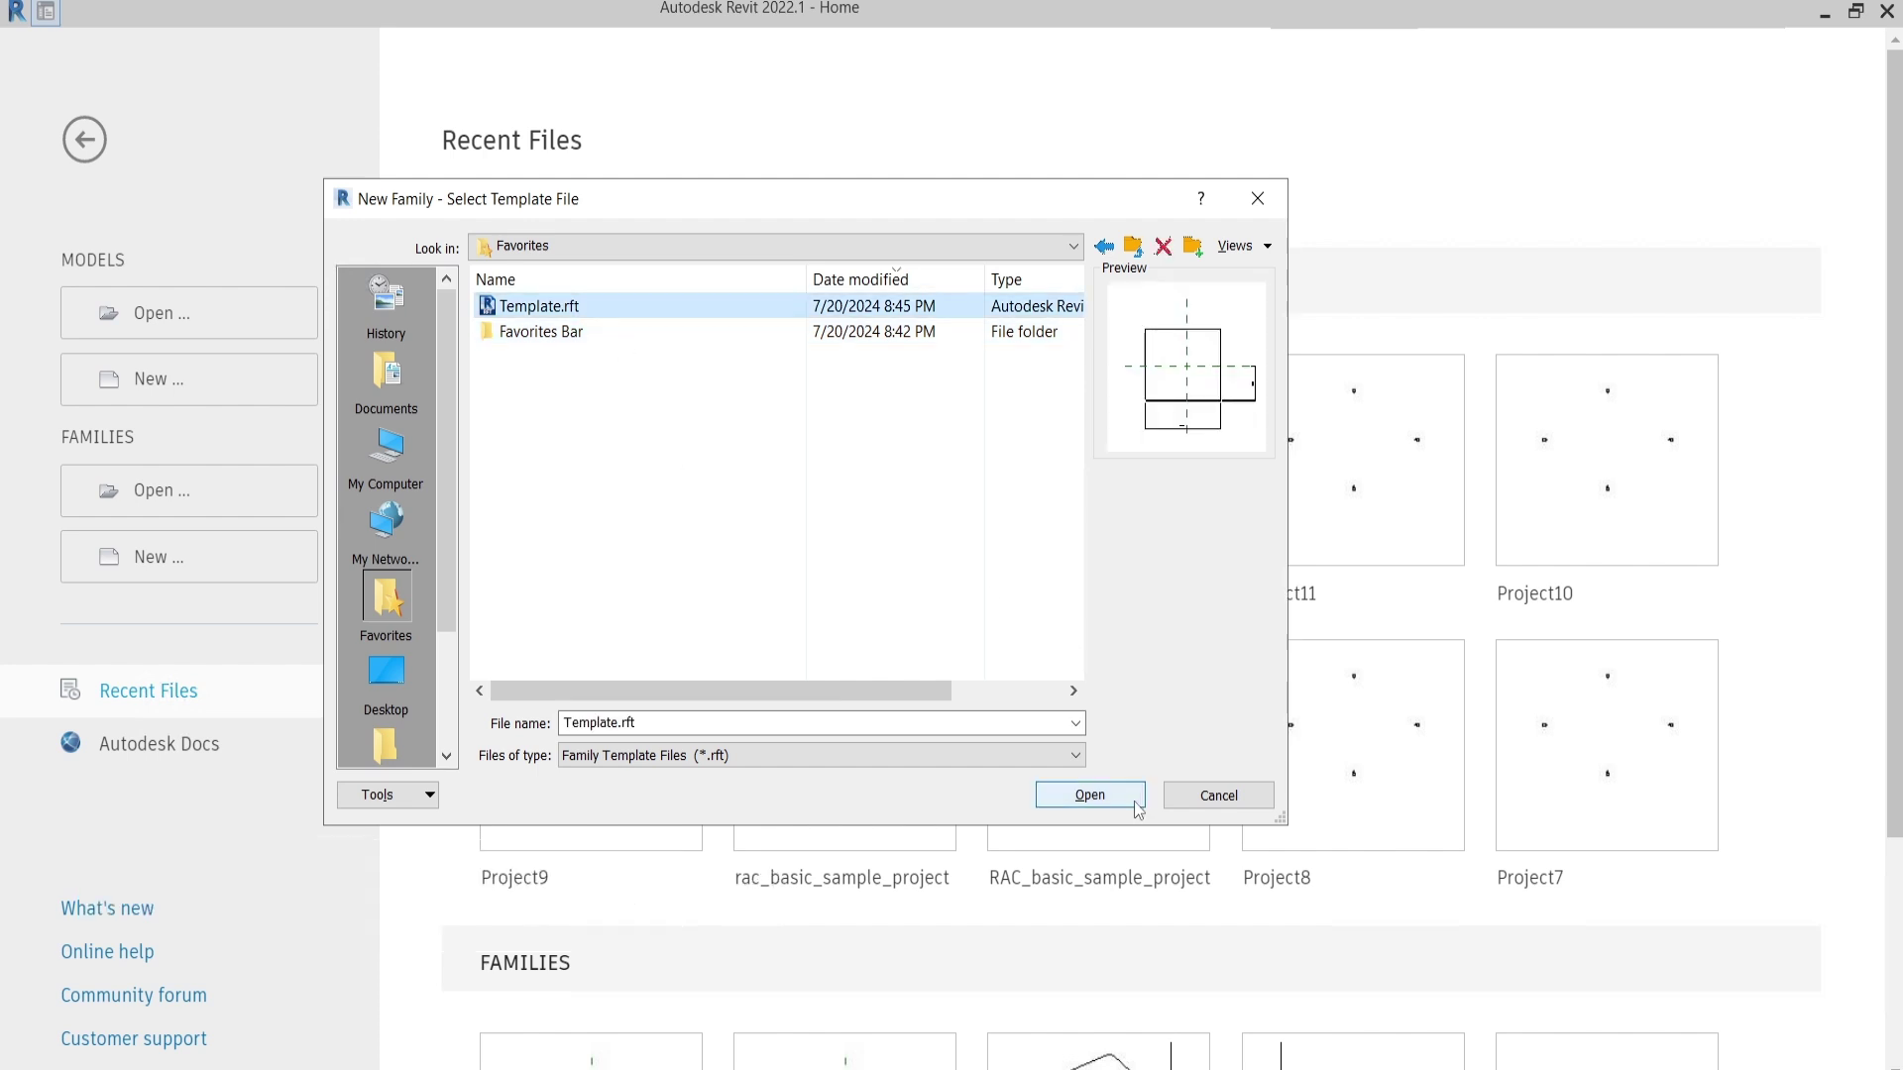
left_click(688, 763)
left_click(773, 774)
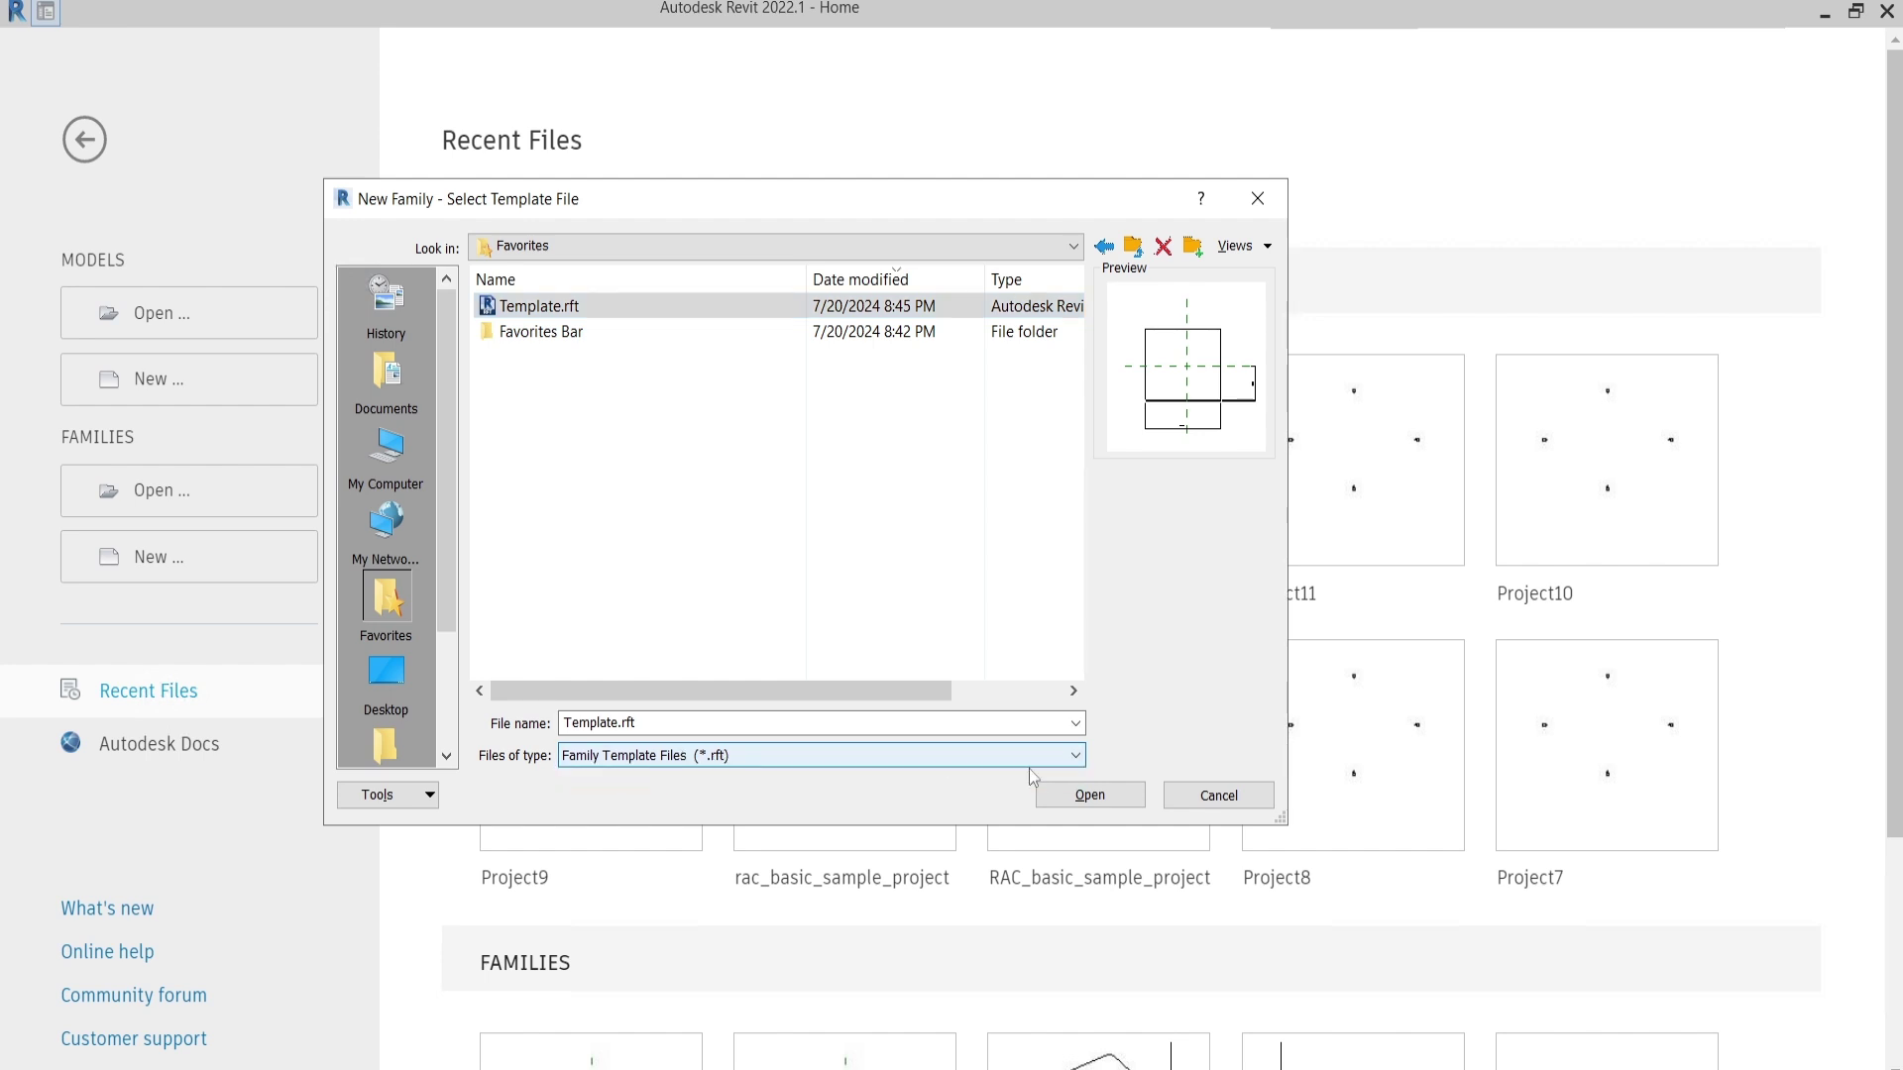
left_click(1076, 795)
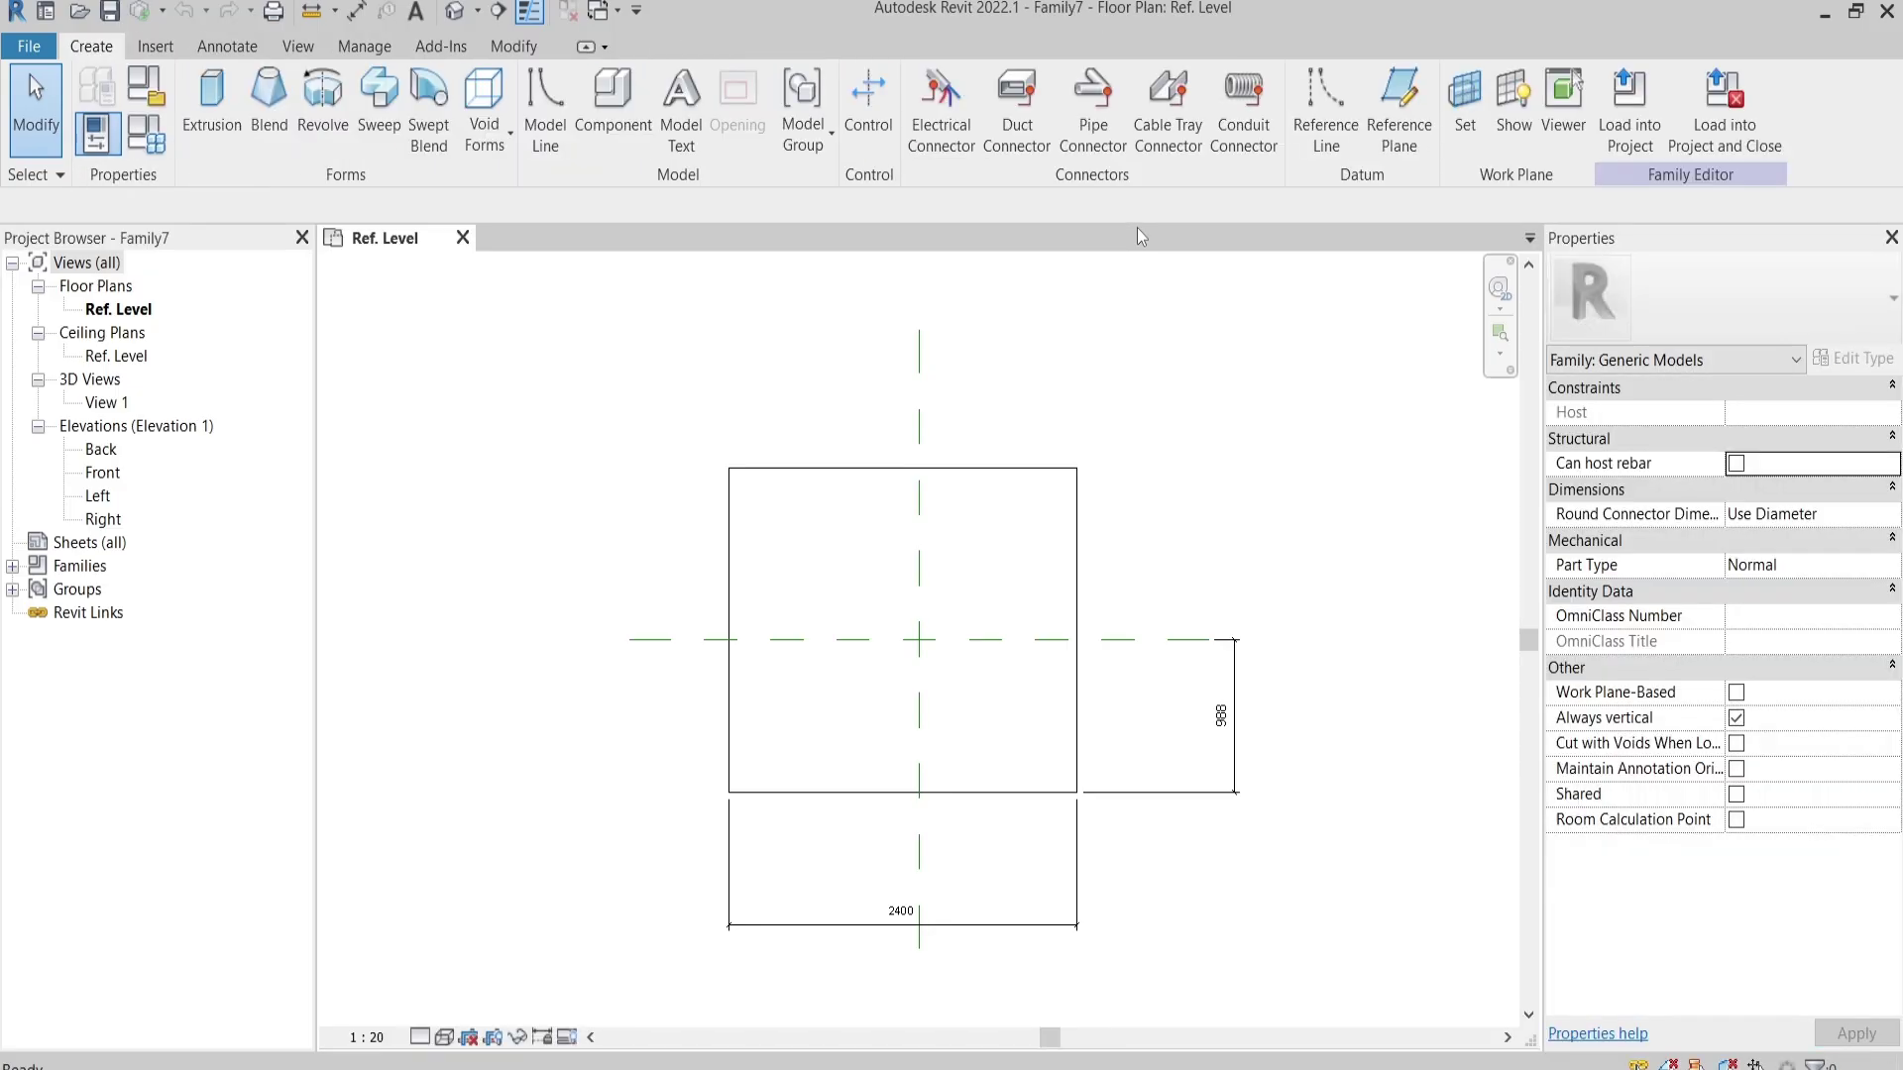
middle_click_drag(1344, 710, 1207, 577)
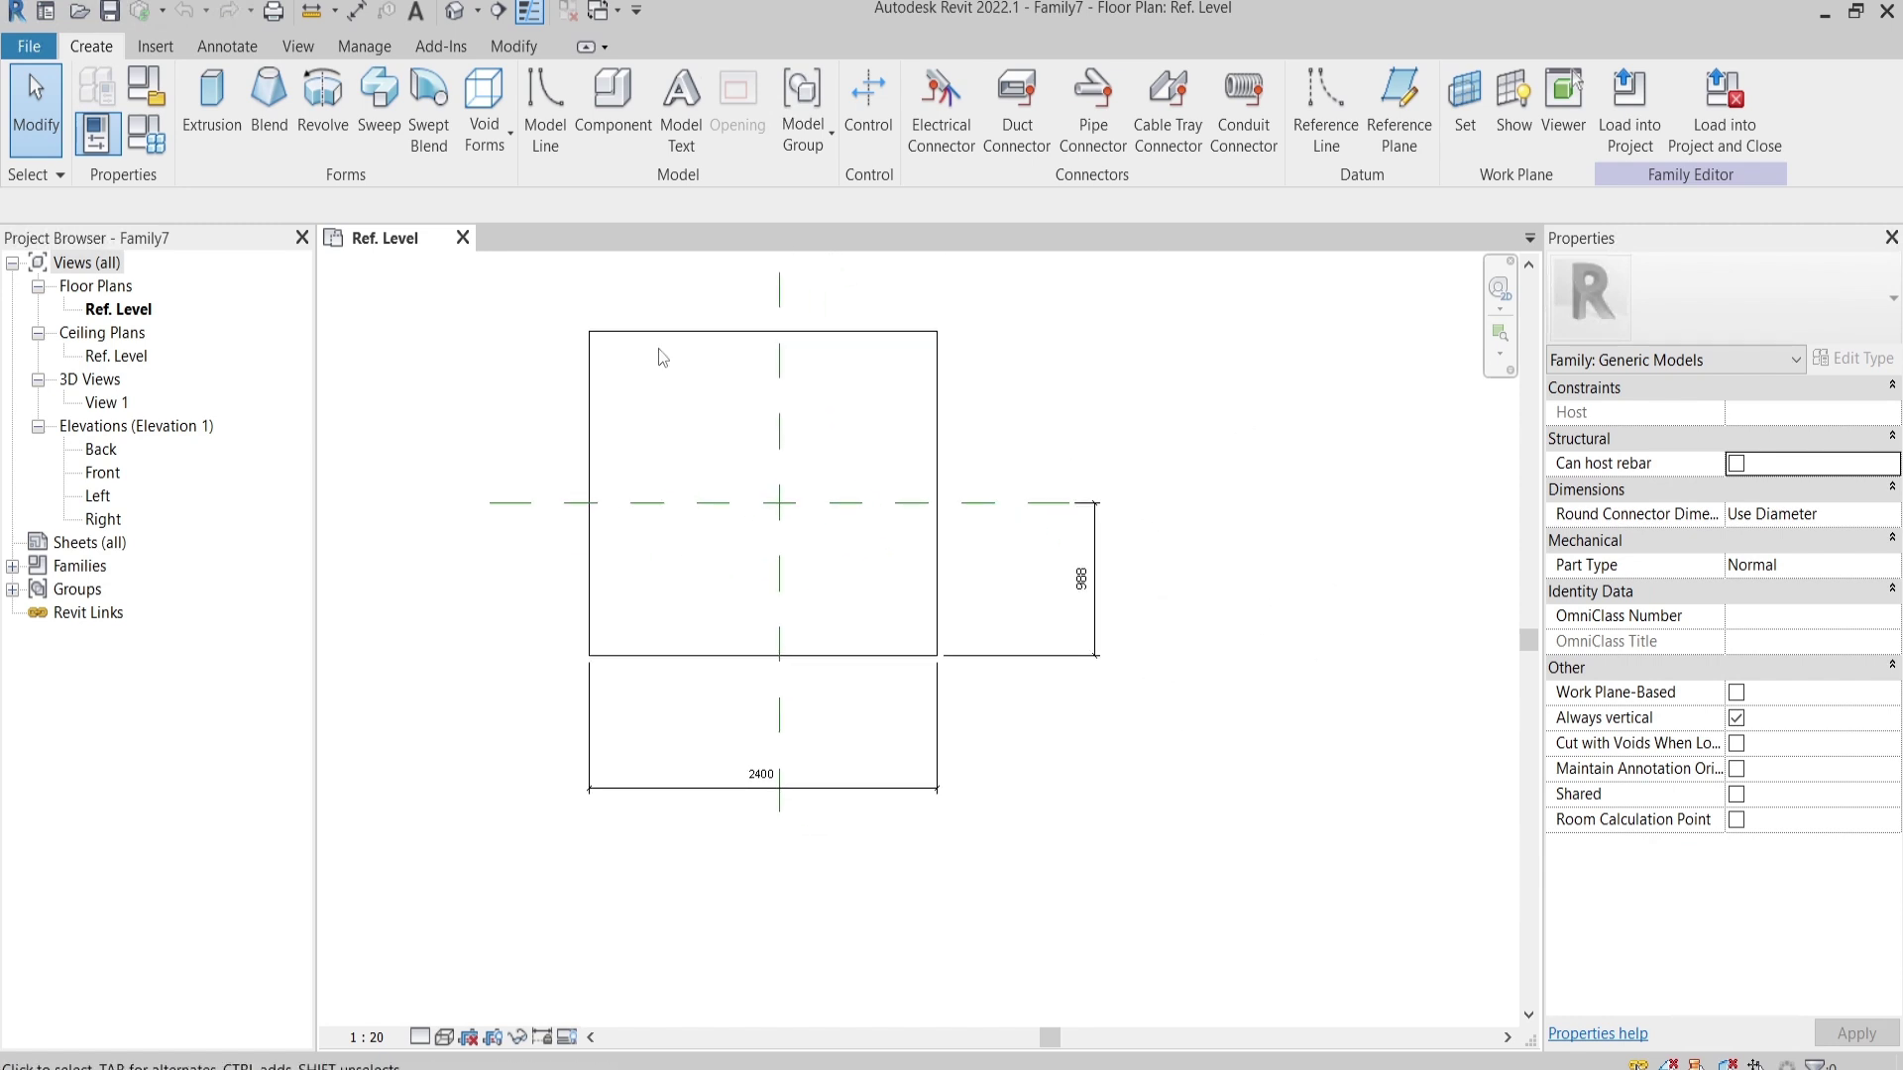
scroll(1054, 644, "down", 2)
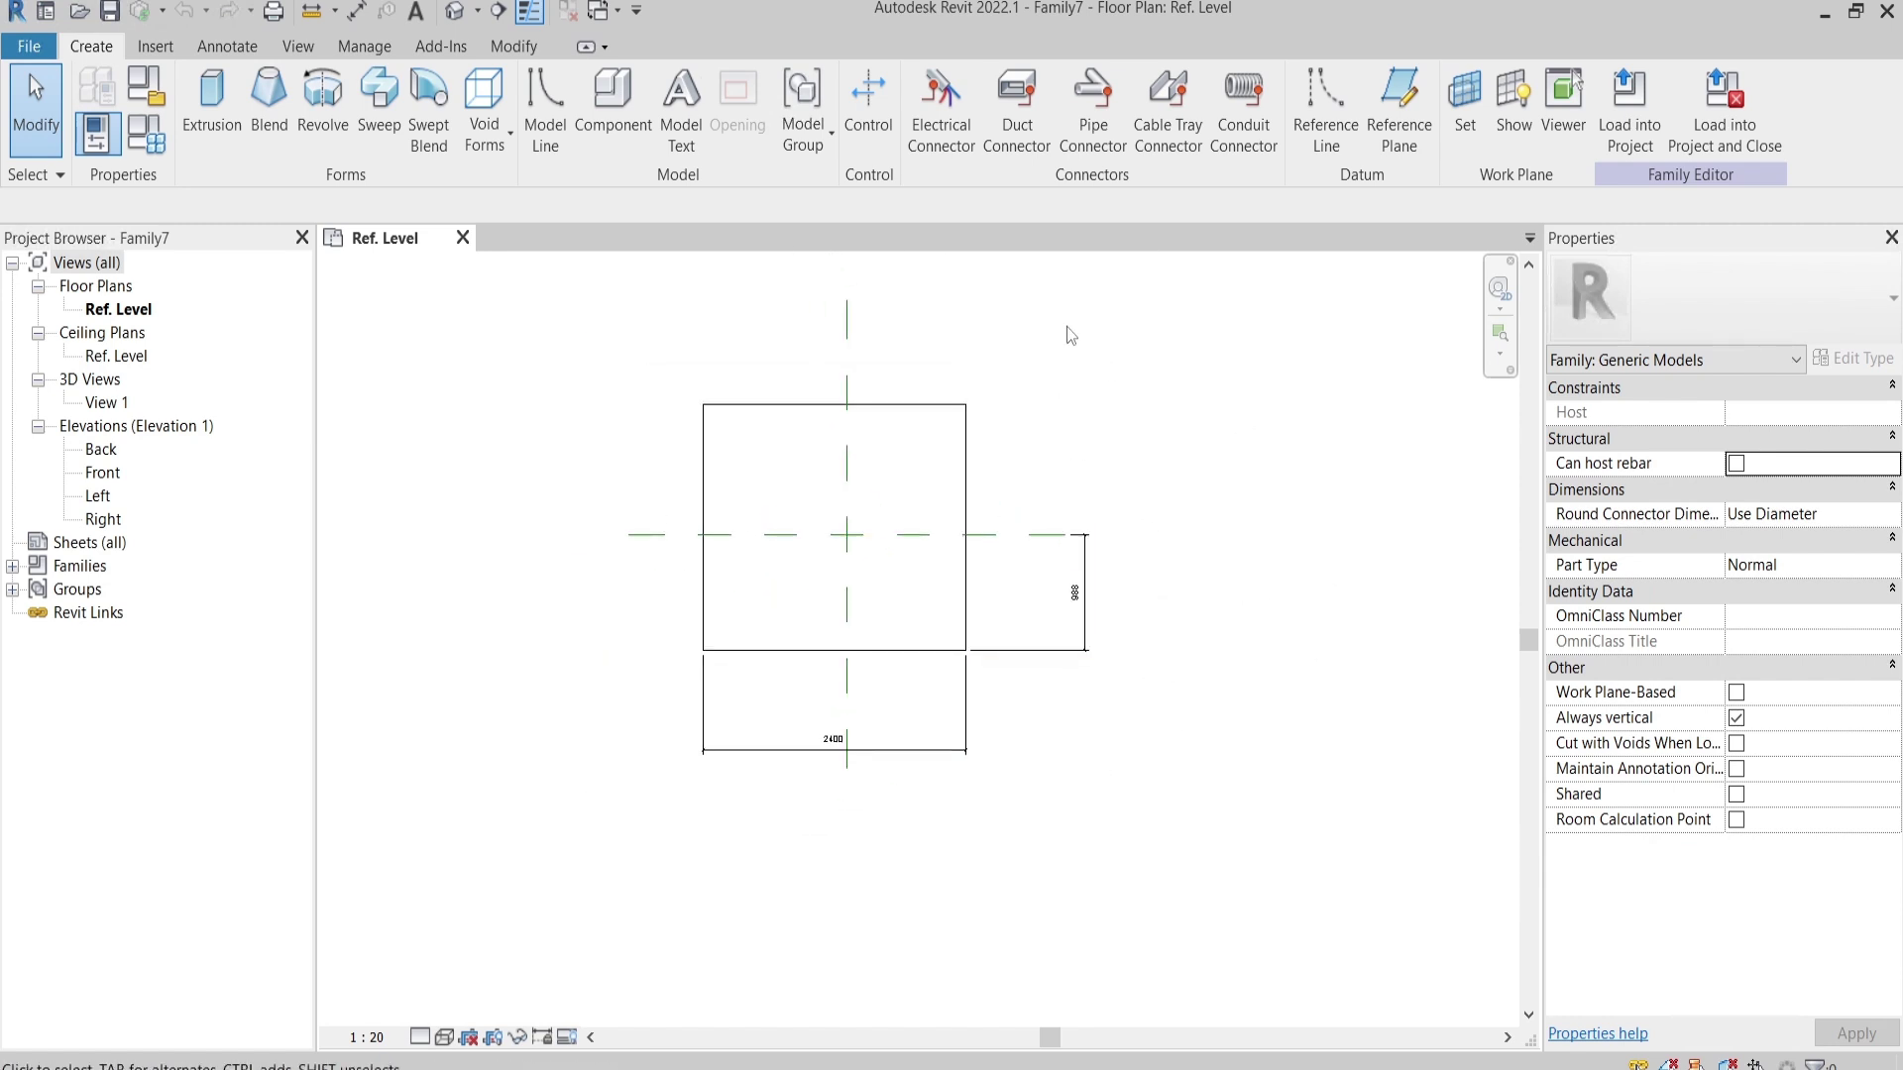